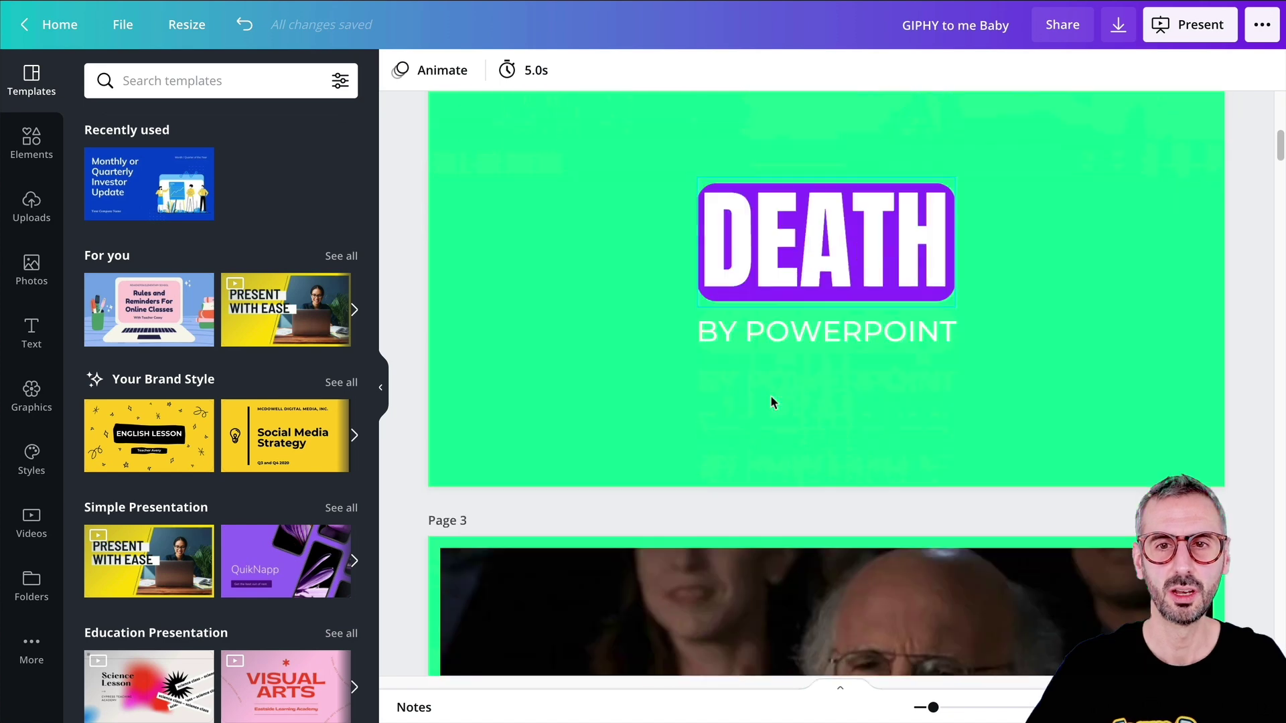
- Review the presentation's slides from page 2 through the "Animate your world" slide on page 5
{"action": "scroll", "coordinate": [885, 325], "scroll_direction": "down", "scroll_amount": 1}
{"action": "scroll", "coordinate": [889, 331], "scroll_direction": "down", "scroll_amount": 3}
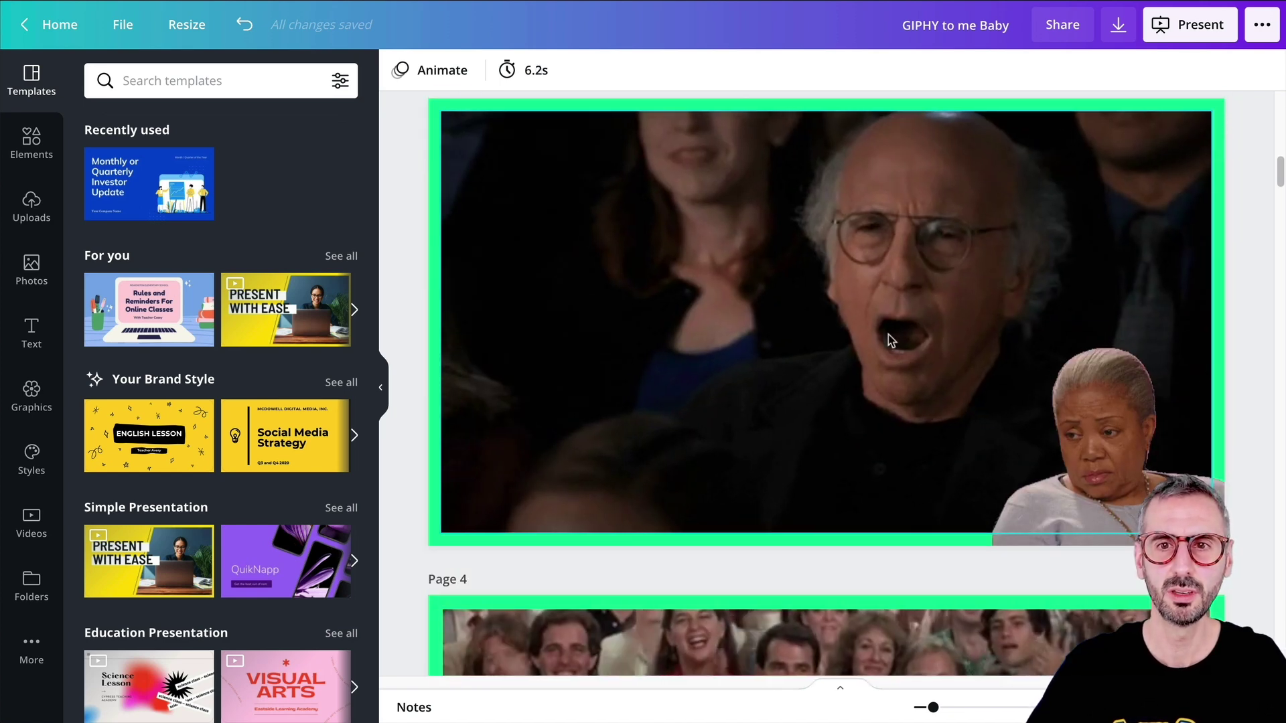
{"action": "scroll", "coordinate": [918, 462], "scroll_direction": "down", "scroll_amount": 5}
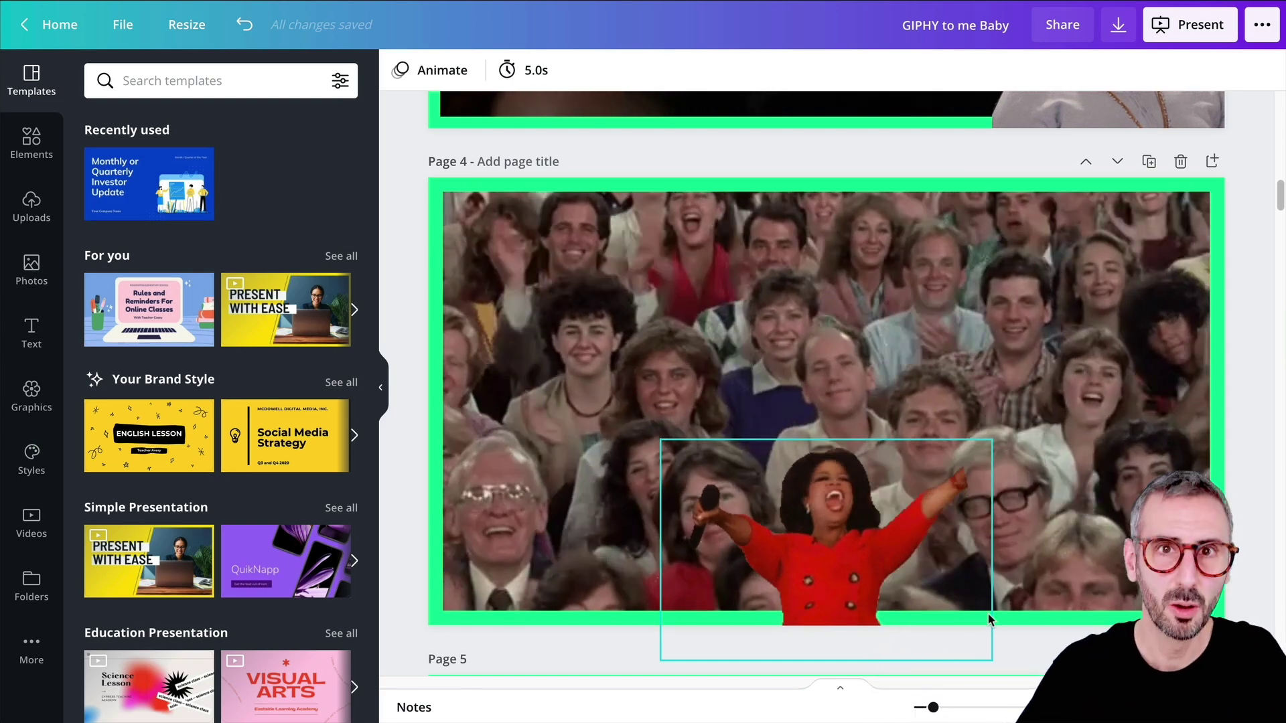
{"action": "scroll", "coordinate": [991, 606], "scroll_direction": "down", "scroll_amount": 2}
{"action": "scroll", "coordinate": [993, 601], "scroll_direction": "down", "scroll_amount": 5}
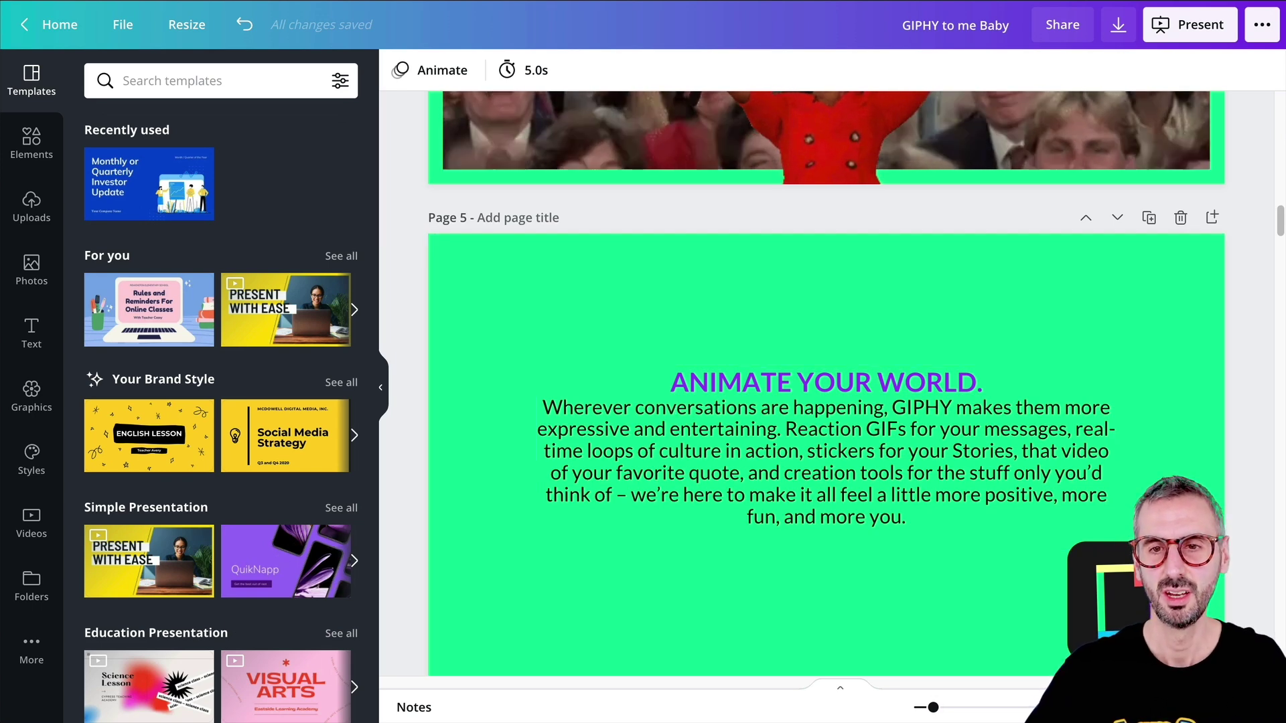
{"action": "scroll", "coordinate": [901, 578], "scroll_direction": "down", "scroll_amount": 1}
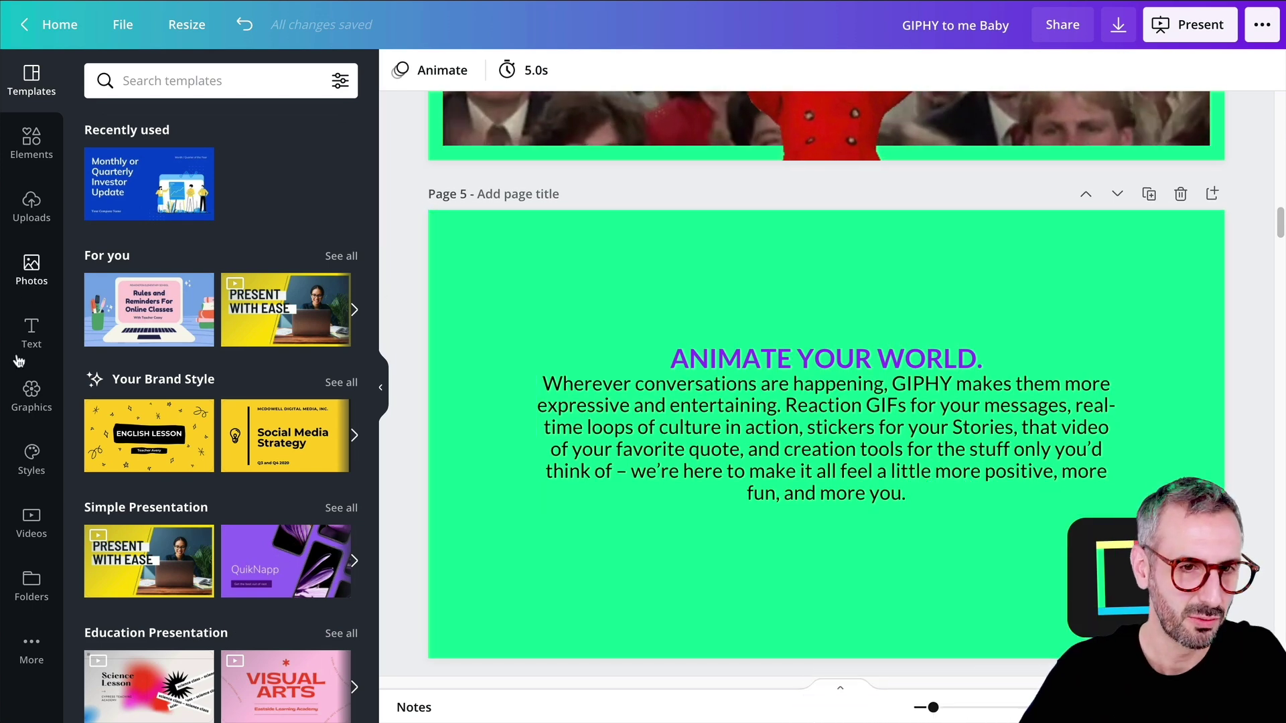
- Open the GIPHY integration among the additional apps and browse its trending GIFs
{"action": "left_click", "coordinate": [36, 646]}
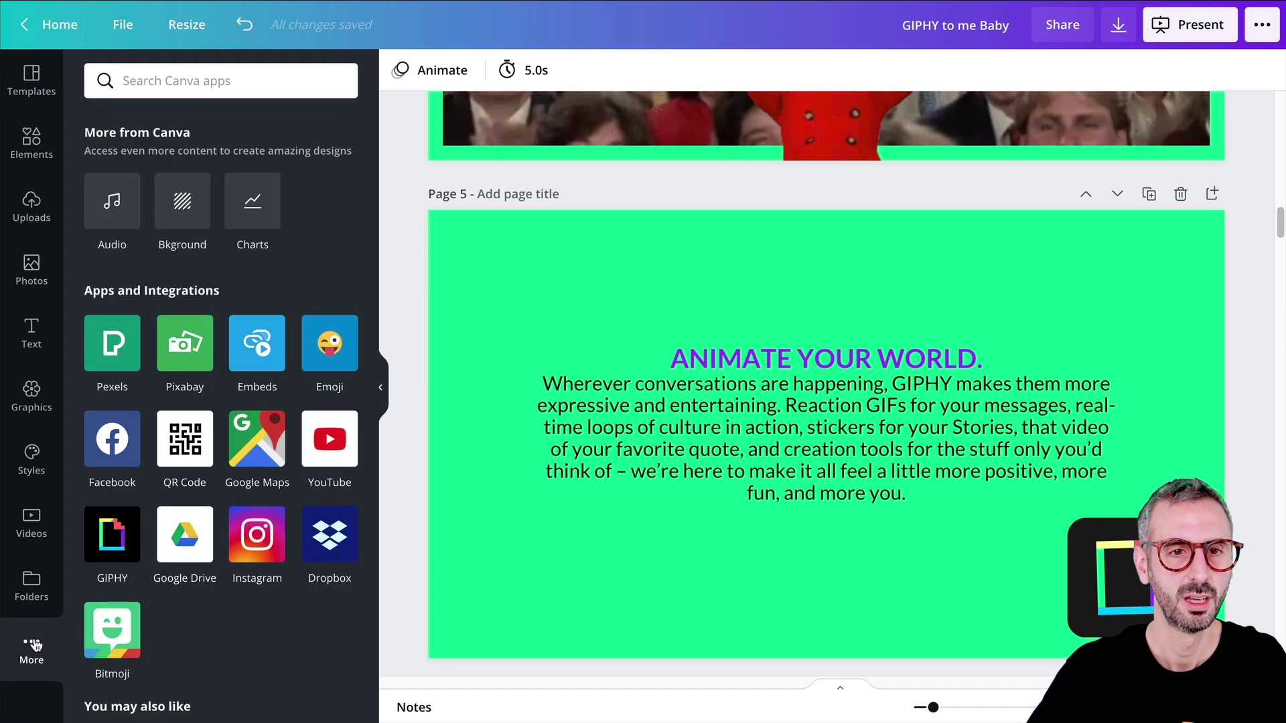
{"action": "left_click", "coordinate": [113, 539]}
{"action": "scroll", "coordinate": [231, 432], "scroll_direction": "down", "scroll_amount": 5}
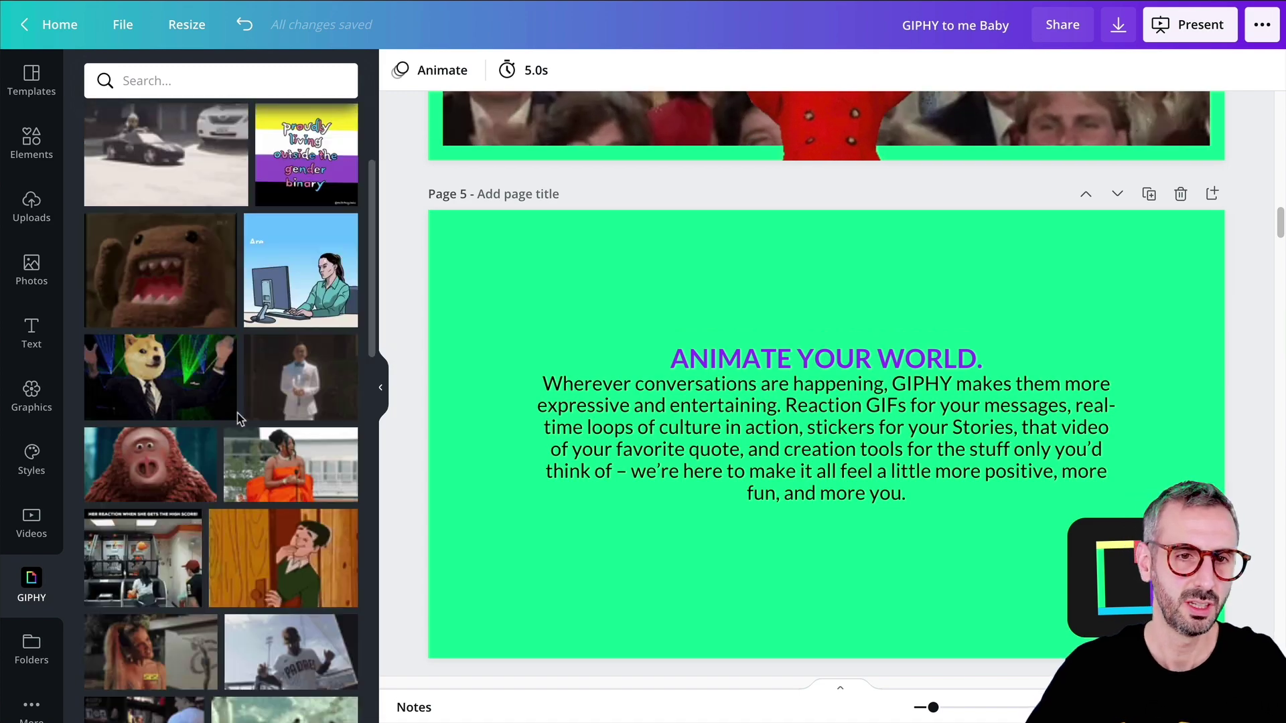
{"action": "scroll", "coordinate": [234, 434], "scroll_direction": "down", "scroll_amount": 8}
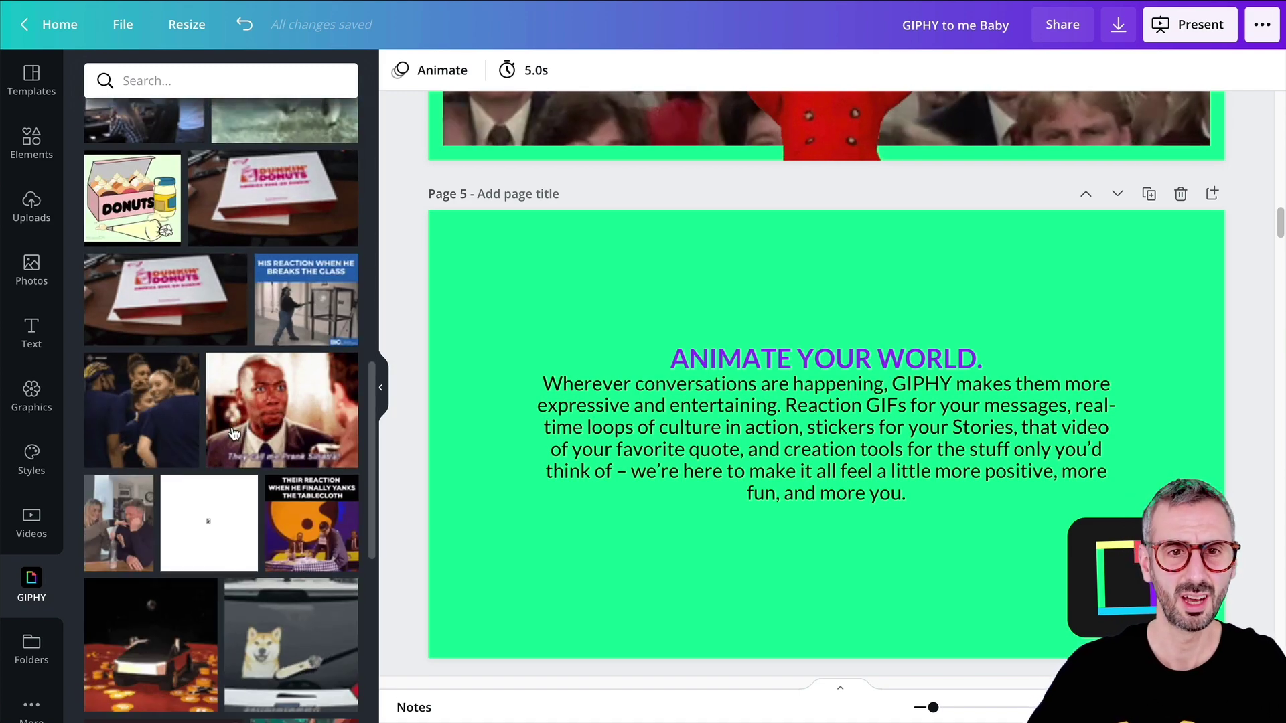
{"action": "scroll", "coordinate": [234, 434], "scroll_direction": "down", "scroll_amount": 3}
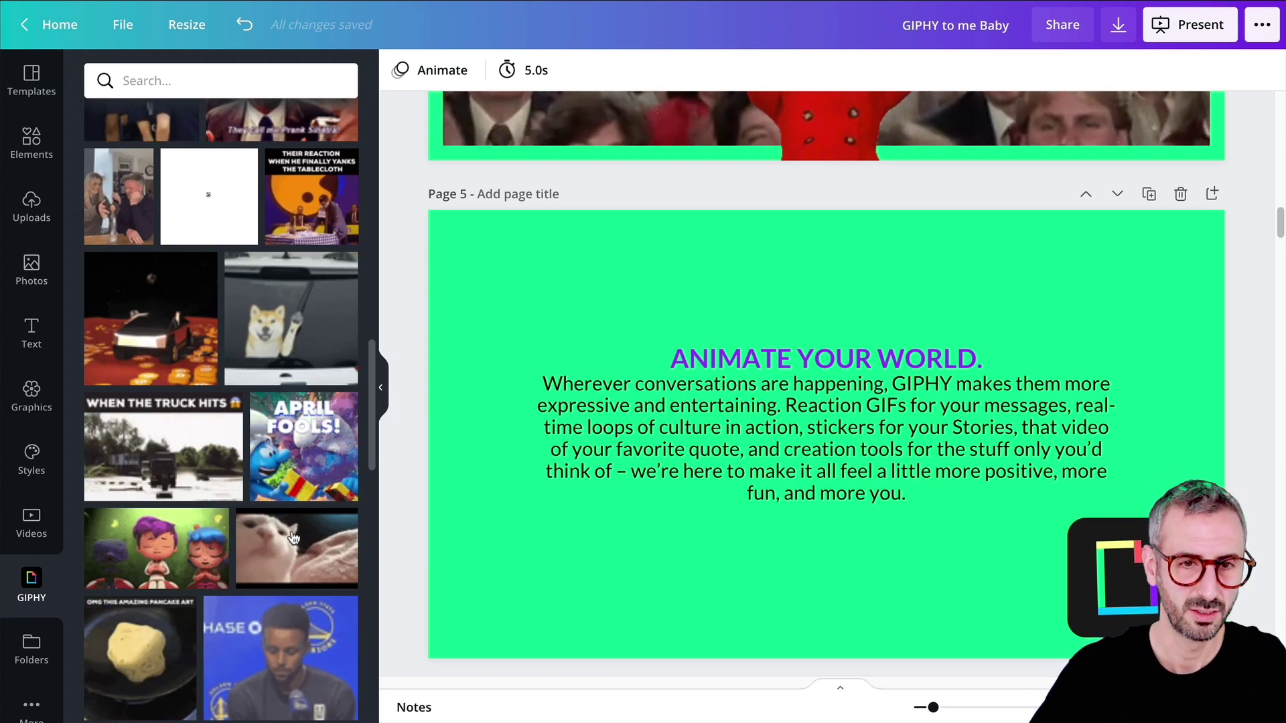
{"action": "scroll", "coordinate": [298, 553], "scroll_direction": "down", "scroll_amount": 5}
{"action": "scroll", "coordinate": [298, 553], "scroll_direction": "down", "scroll_amount": 8}
{"action": "scroll", "coordinate": [258, 431], "scroll_direction": "up", "scroll_amount": 5}
- Search the GIPHY library for "cat"
{"action": "left_click", "coordinate": [210, 83]}
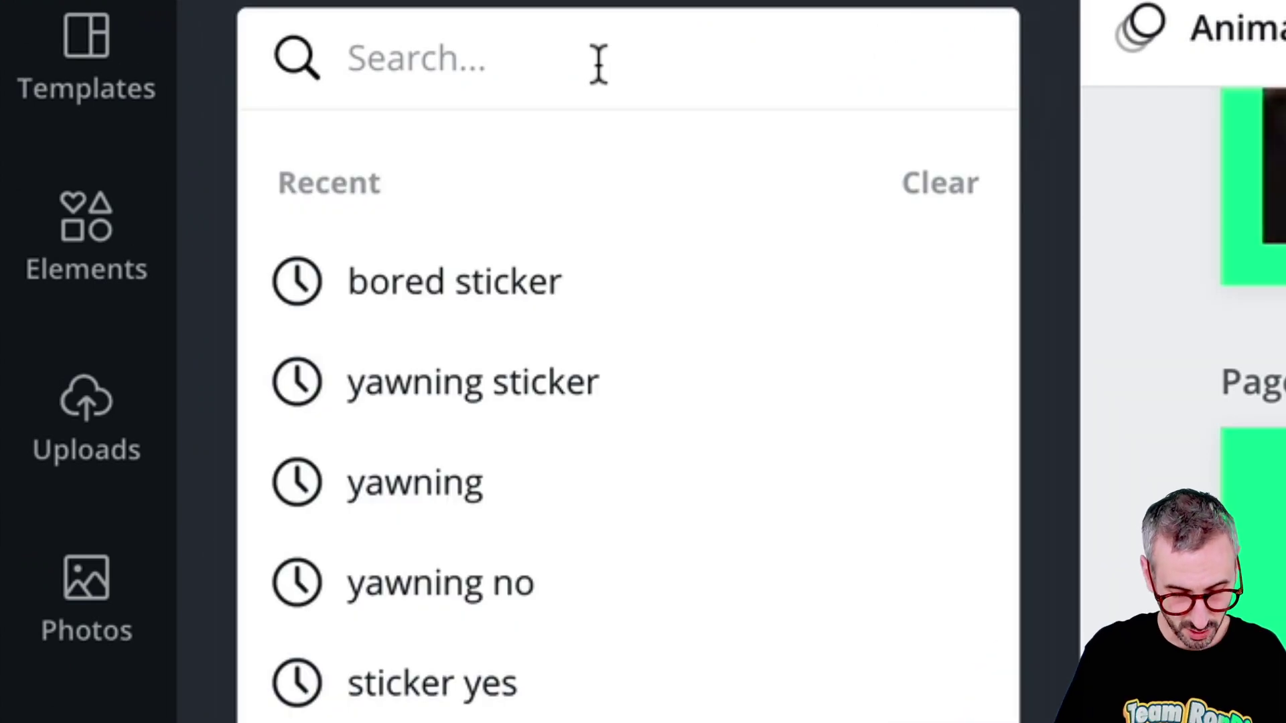
{"action": "type", "text": "cat"}
{"action": "key", "text": "Return"}
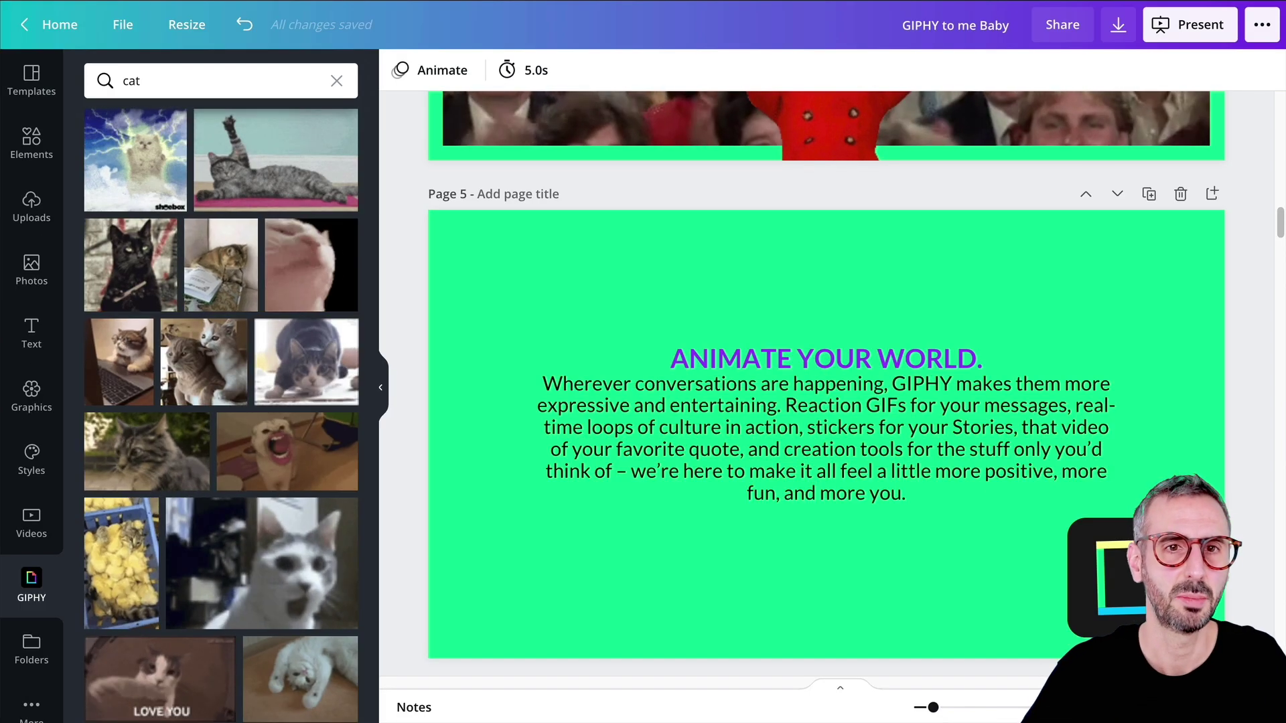
- Add the shocked grey-and-white cat GIF from the results to page 5 and reposition it slightly
{"action": "scroll", "coordinate": [150, 442], "scroll_direction": "down", "scroll_amount": 8}
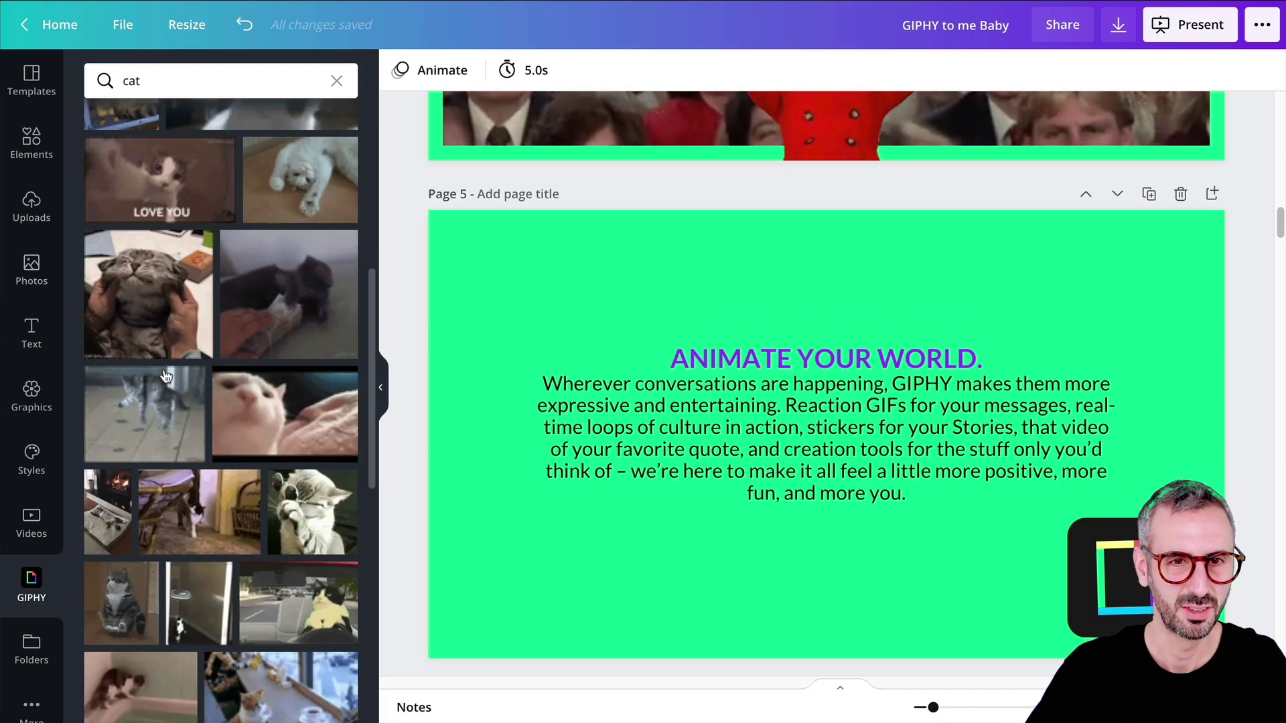
{"action": "scroll", "coordinate": [150, 442], "scroll_direction": "up", "scroll_amount": 6}
{"action": "scroll", "coordinate": [750, 580], "scroll_direction": "down", "scroll_amount": 2}
{"action": "scroll", "coordinate": [479, 469], "scroll_direction": "up", "scroll_amount": 2}
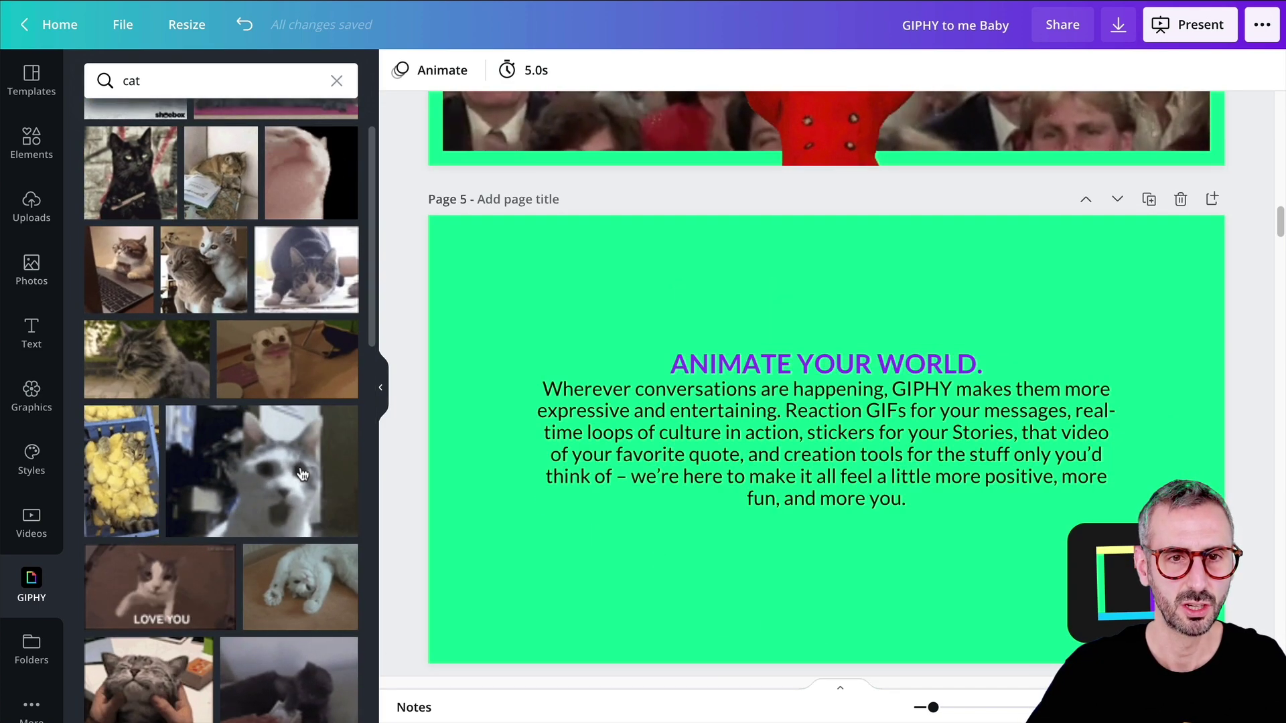
{"action": "left_click", "coordinate": [301, 474]}
{"action": "left_click_drag", "start_coordinate": [937, 480], "coordinate": [923, 452]}
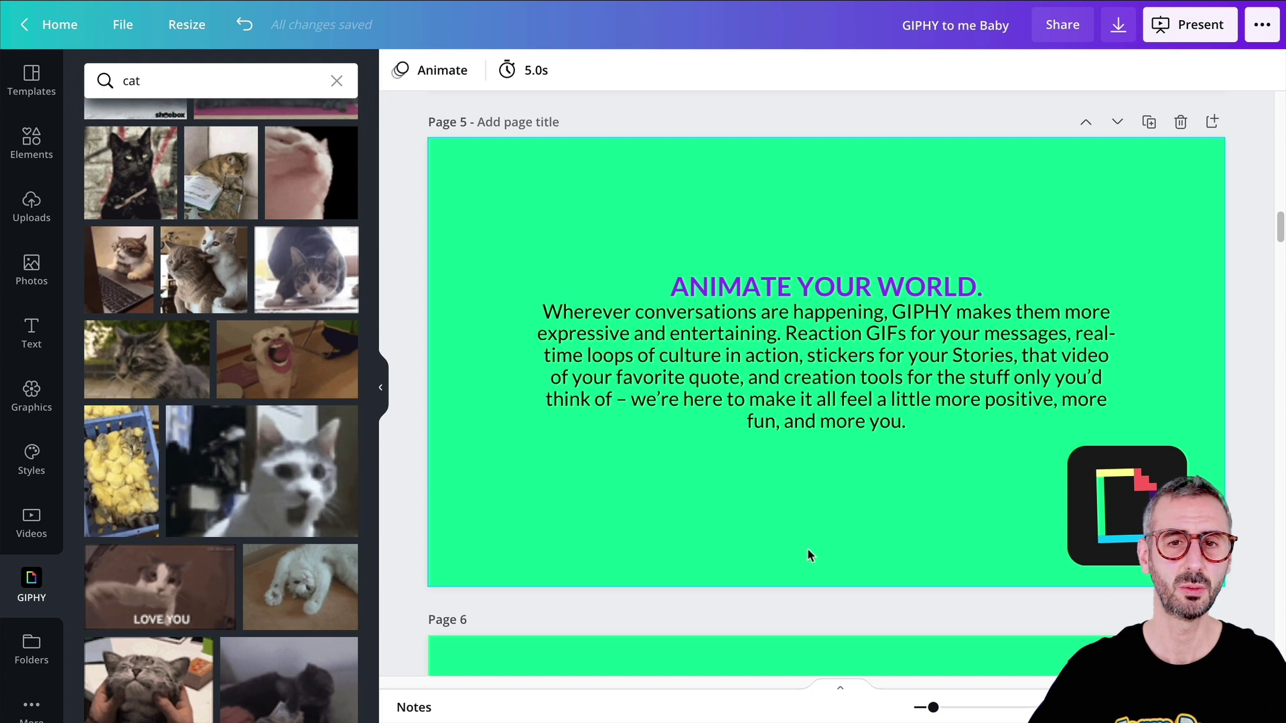
- Switch to the GIPHY website and browse the trending, artists and clips sections of its home page
{"action": "scroll", "coordinate": [806, 547], "scroll_direction": "down", "scroll_amount": 1}
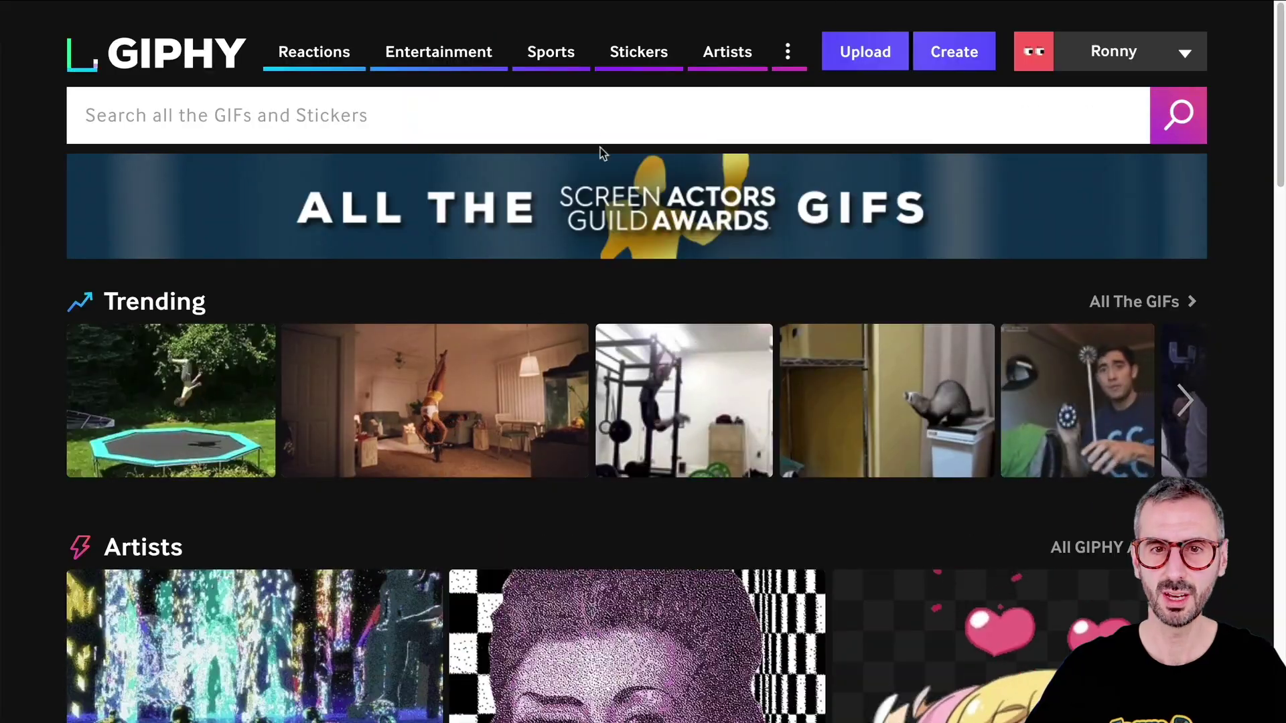
{"action": "scroll", "coordinate": [598, 282], "scroll_direction": "down", "scroll_amount": 6}
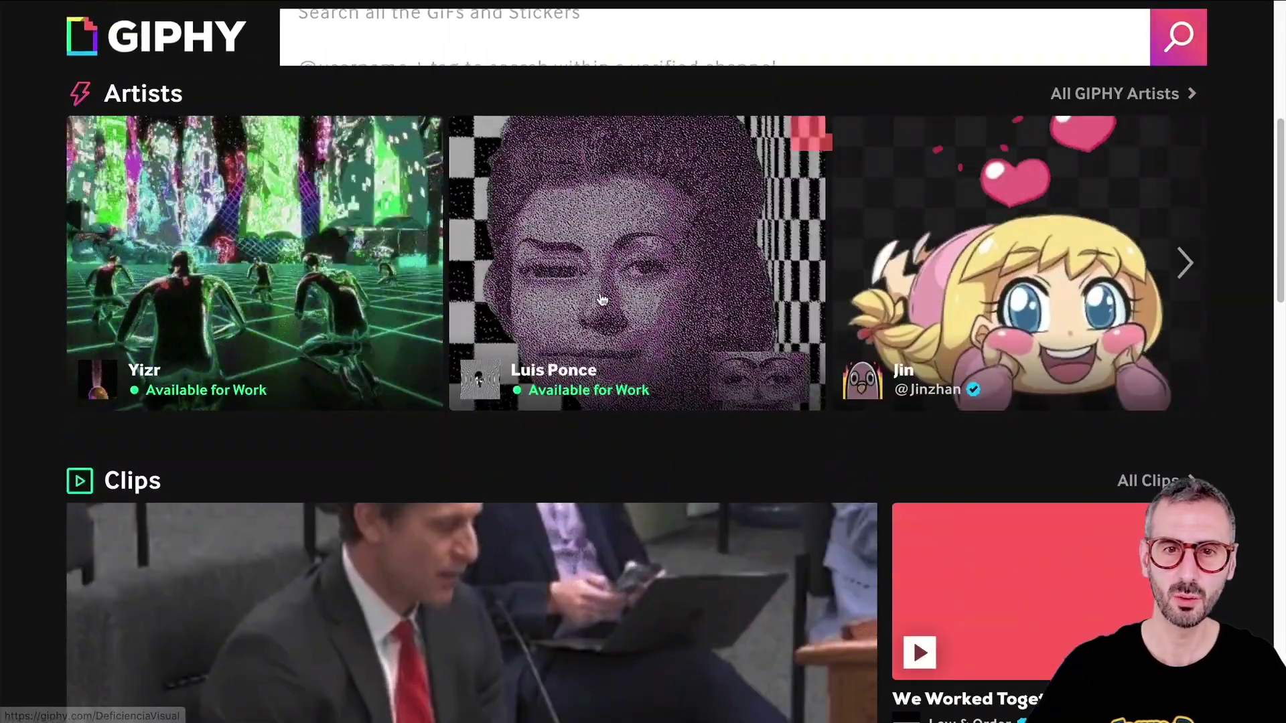
{"action": "scroll", "coordinate": [599, 298], "scroll_direction": "down", "scroll_amount": 5}
{"action": "scroll", "coordinate": [598, 297], "scroll_direction": "up", "scroll_amount": 10}
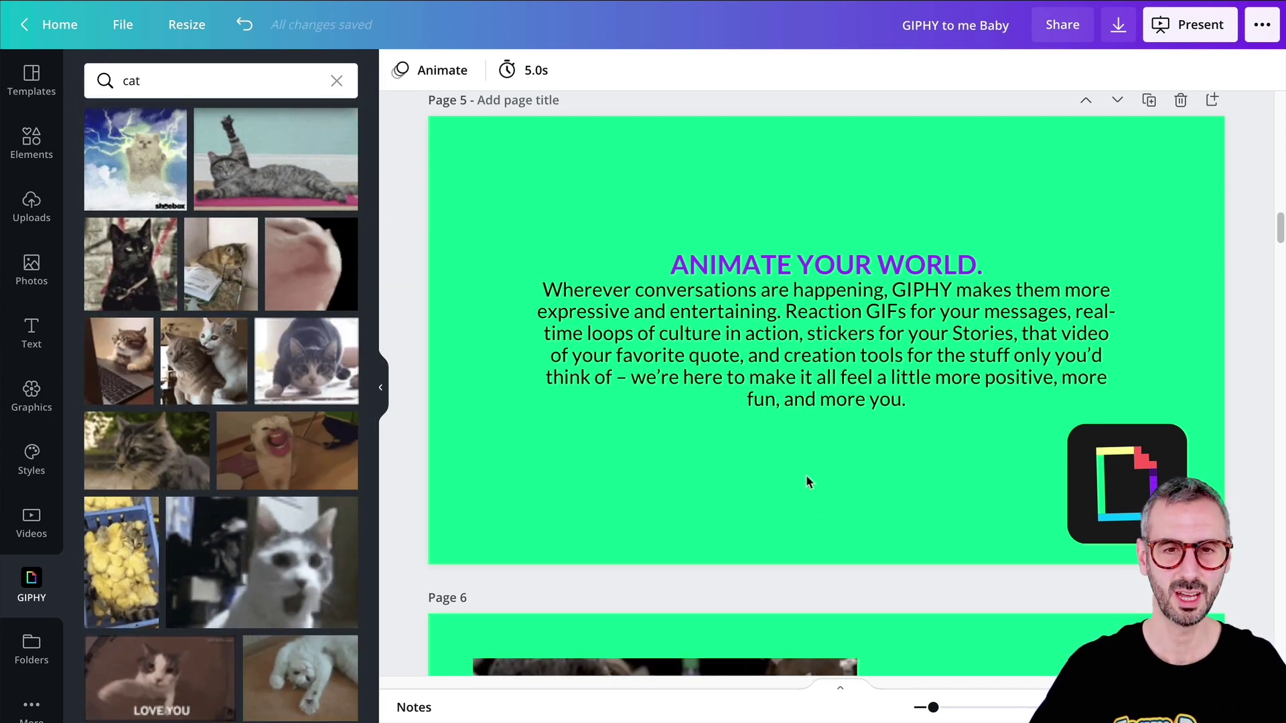
- Review the slides from the Facebook acquisition slide on page 6 to the grandmother slide on page 8
{"action": "scroll", "coordinate": [803, 462], "scroll_direction": "down", "scroll_amount": 5}
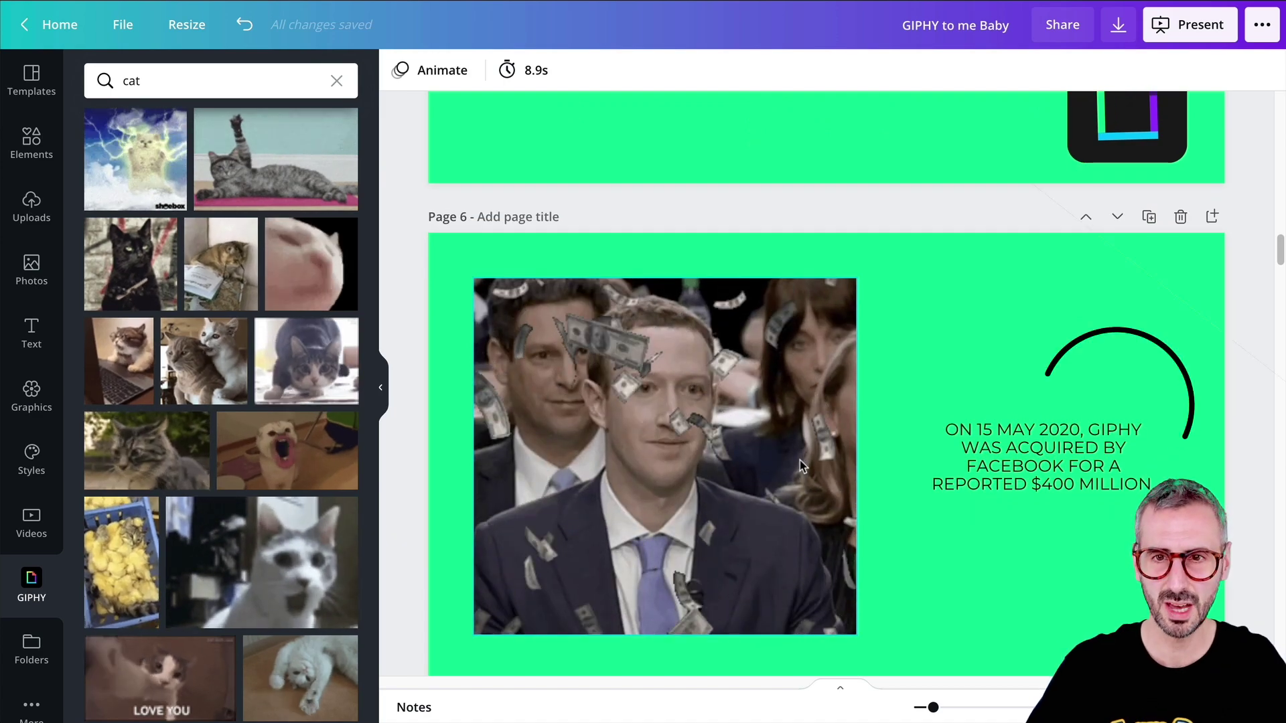
{"action": "scroll", "coordinate": [800, 460], "scroll_direction": "down", "scroll_amount": 1}
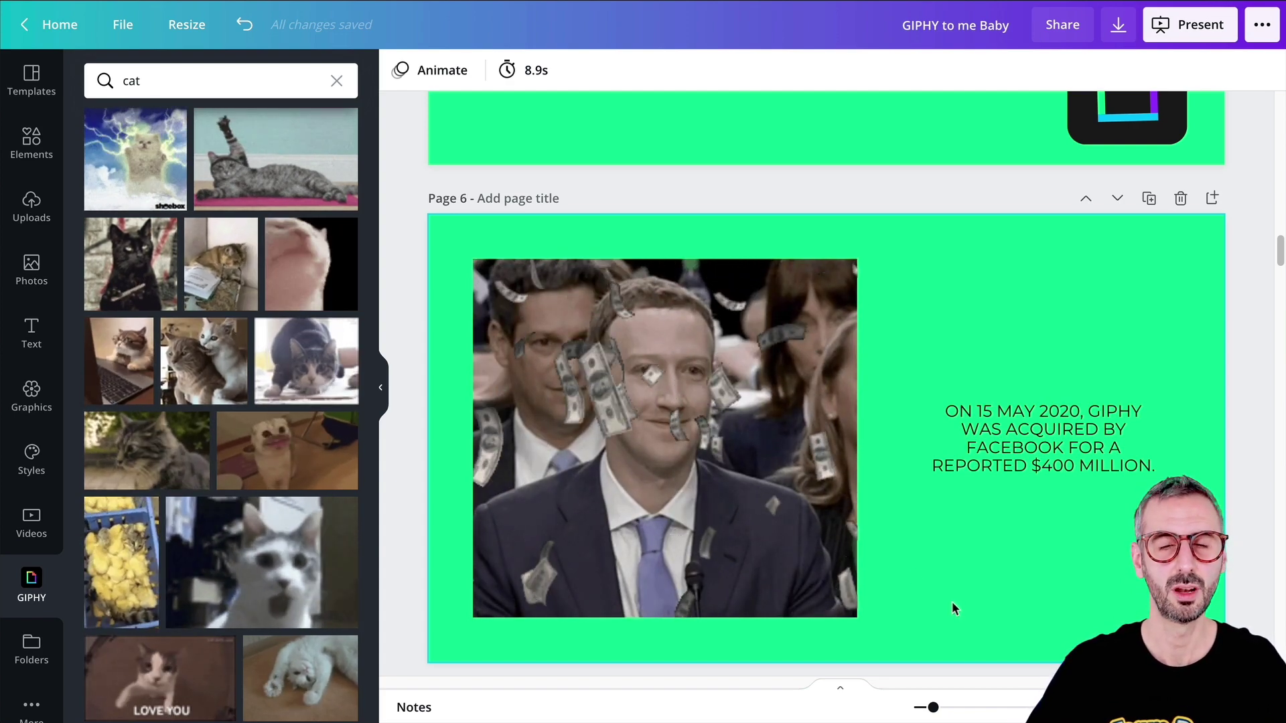
{"action": "scroll", "coordinate": [951, 602], "scroll_direction": "down", "scroll_amount": 1}
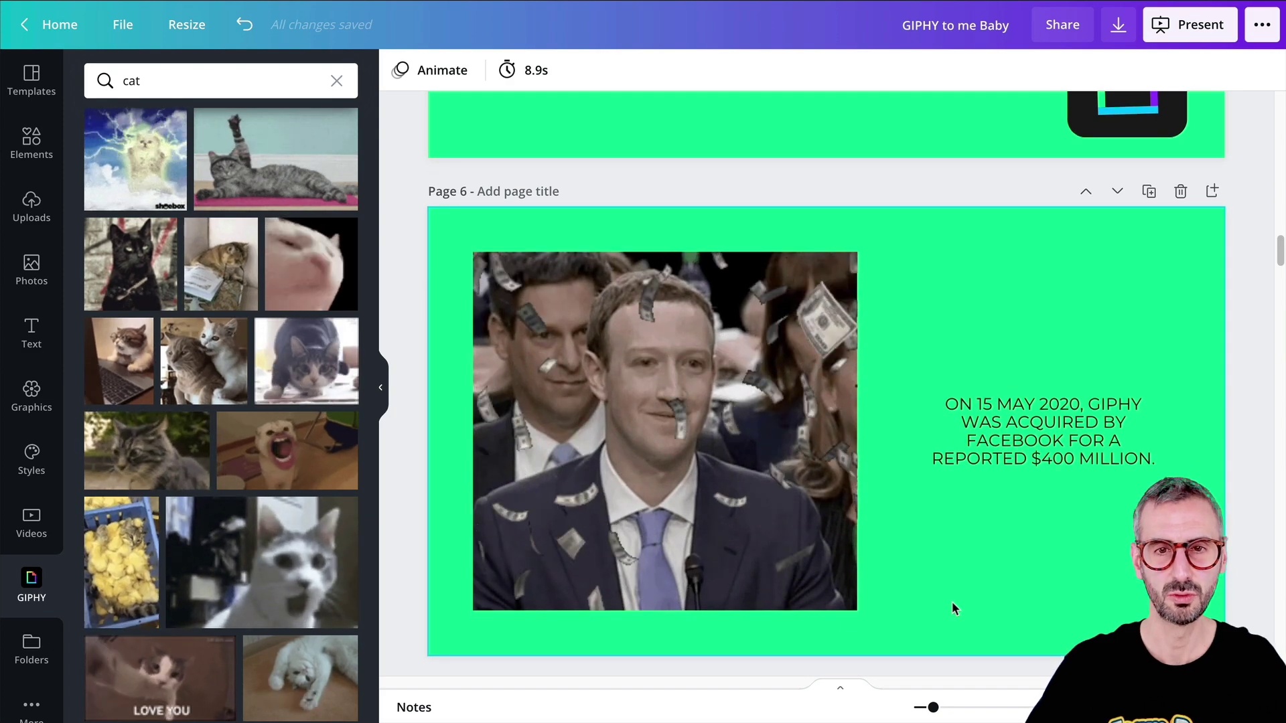
{"action": "scroll", "coordinate": [951, 601], "scroll_direction": "down", "scroll_amount": 3}
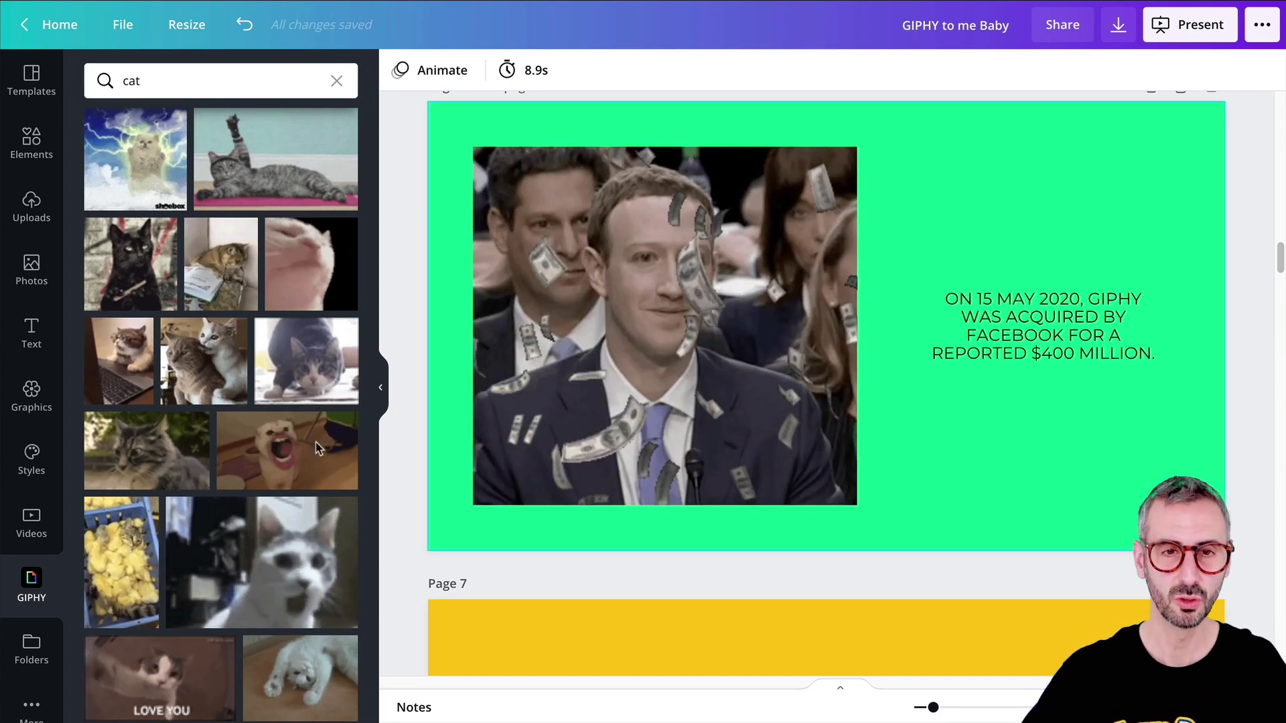
{"action": "scroll", "coordinate": [223, 277], "scroll_direction": "down", "scroll_amount": 1}
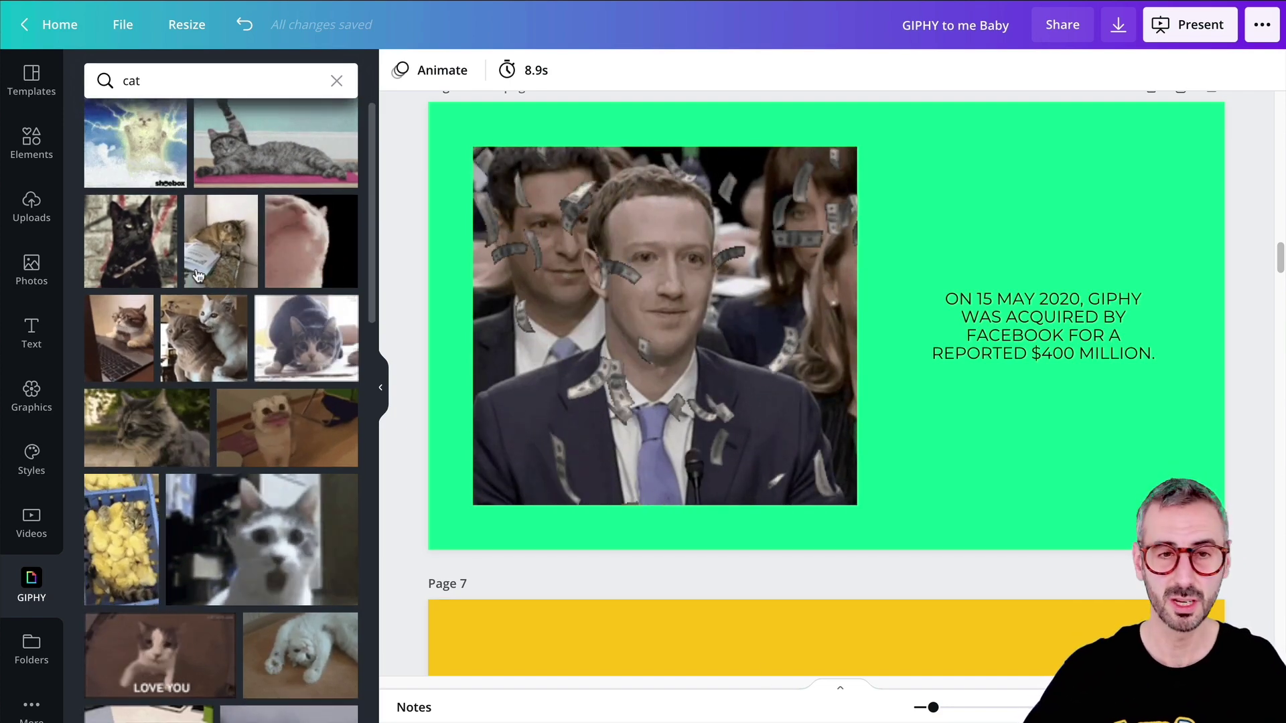
{"action": "scroll", "coordinate": [223, 276], "scroll_direction": "down", "scroll_amount": 2}
{"action": "scroll", "coordinate": [797, 340], "scroll_direction": "down", "scroll_amount": 4}
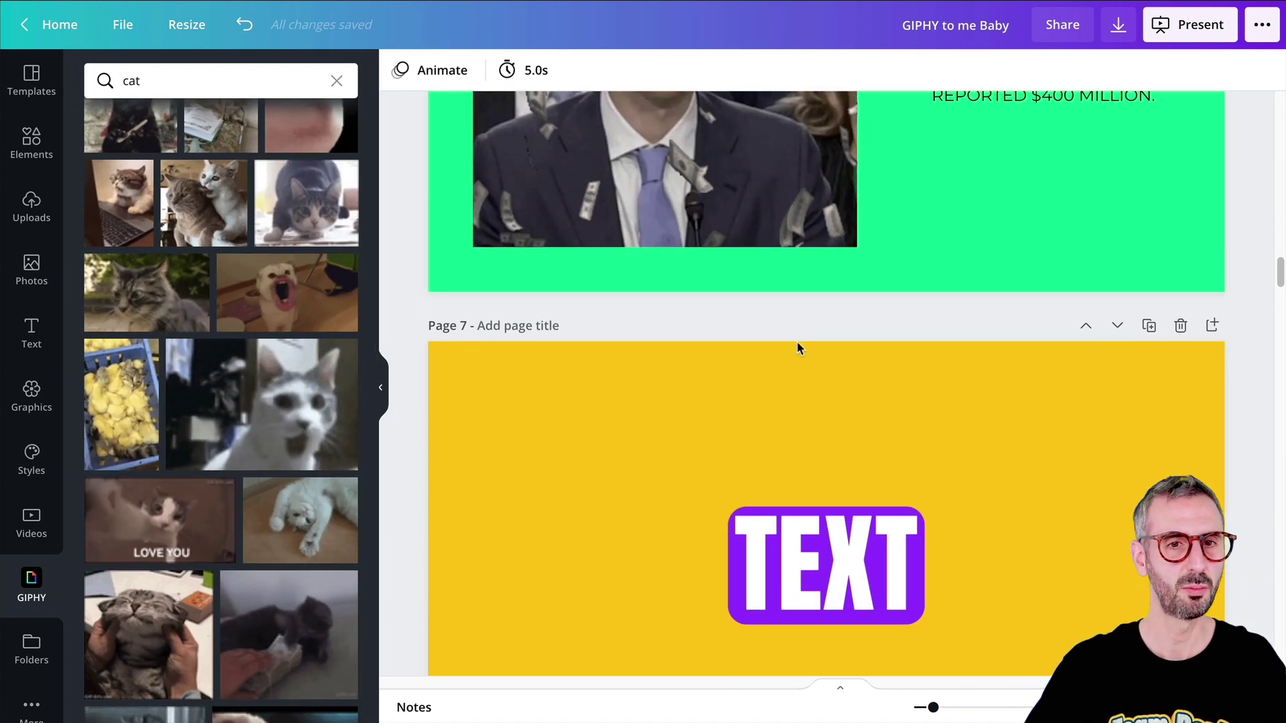
{"action": "scroll", "coordinate": [797, 342], "scroll_direction": "down", "scroll_amount": 2}
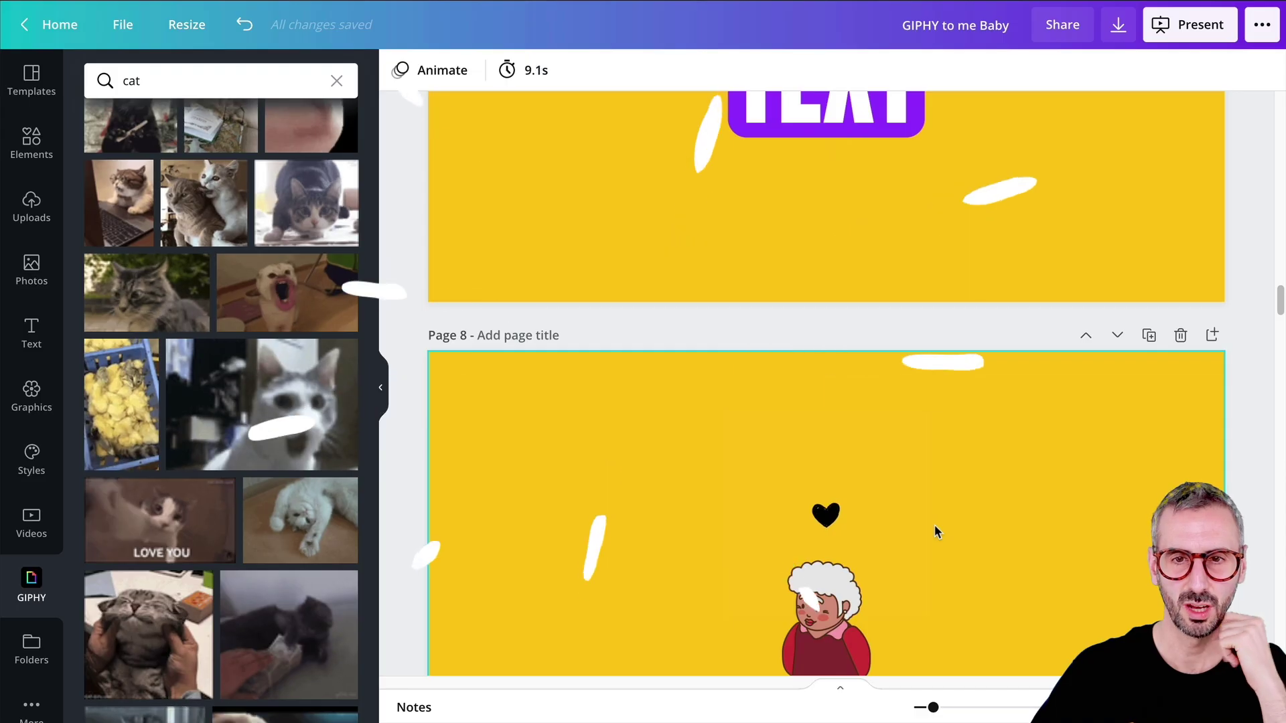
{"action": "scroll", "coordinate": [934, 524], "scroll_direction": "down", "scroll_amount": 3}
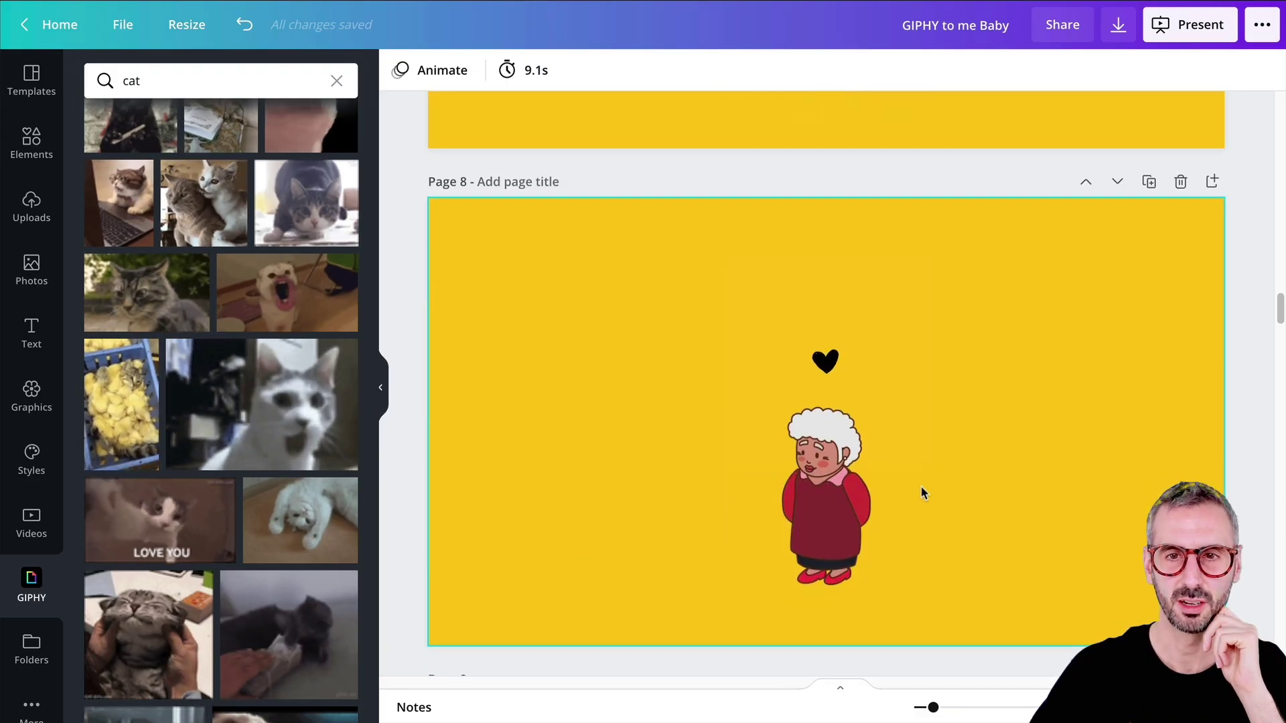
- Inspect the separate elements on page 8 by selecting the grandmother sticker, then the "Hope you r o.k!" GIF
{"action": "left_click", "coordinate": [817, 488]}
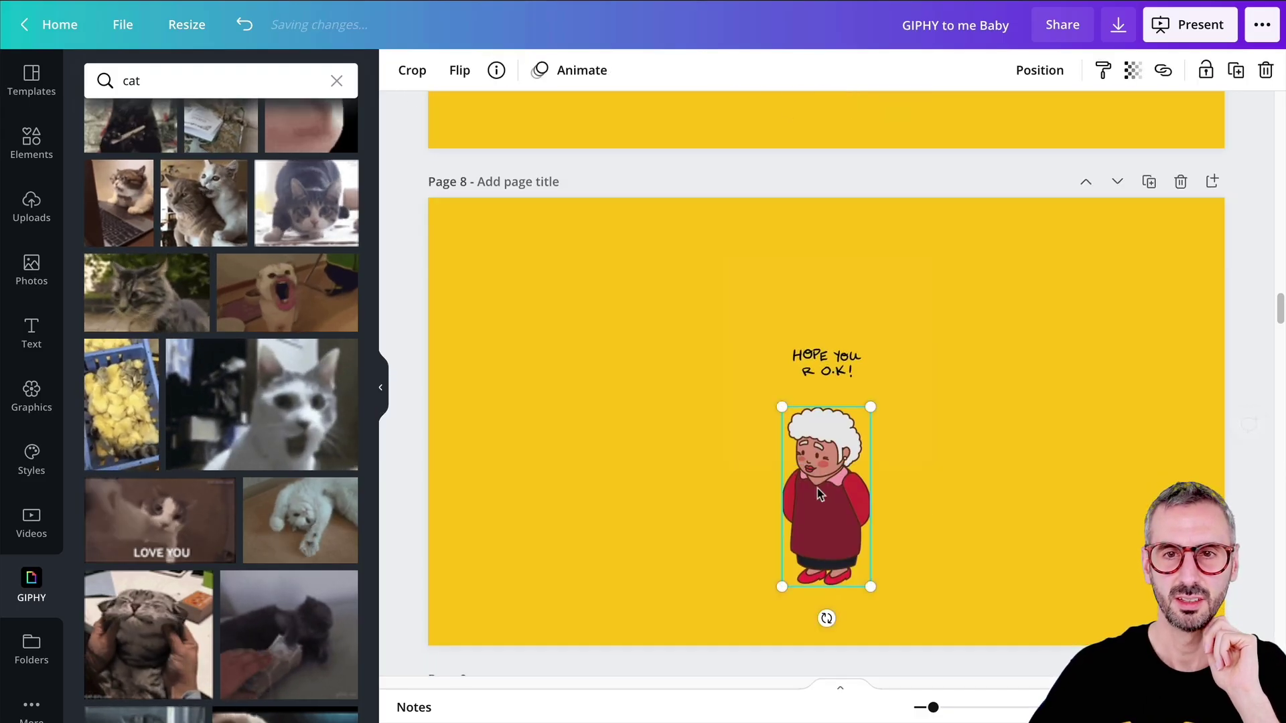
{"action": "left_click", "coordinate": [1015, 474]}
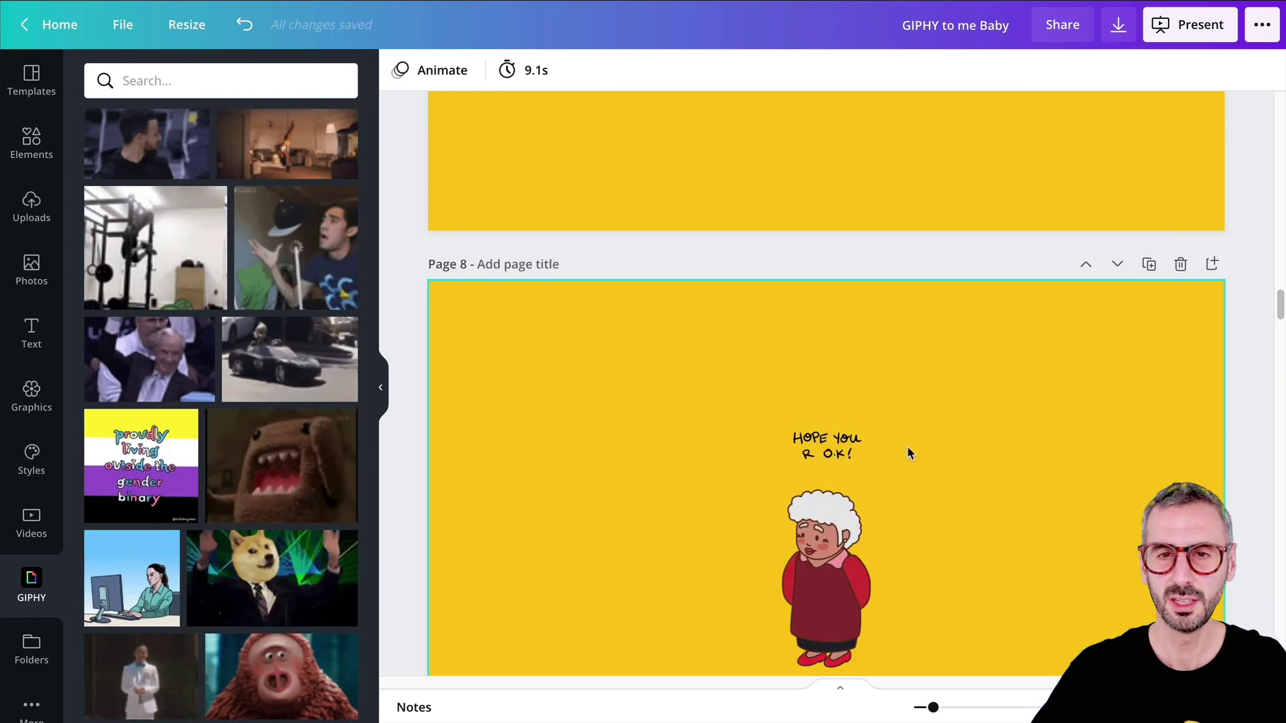
{"action": "left_click", "coordinate": [860, 448]}
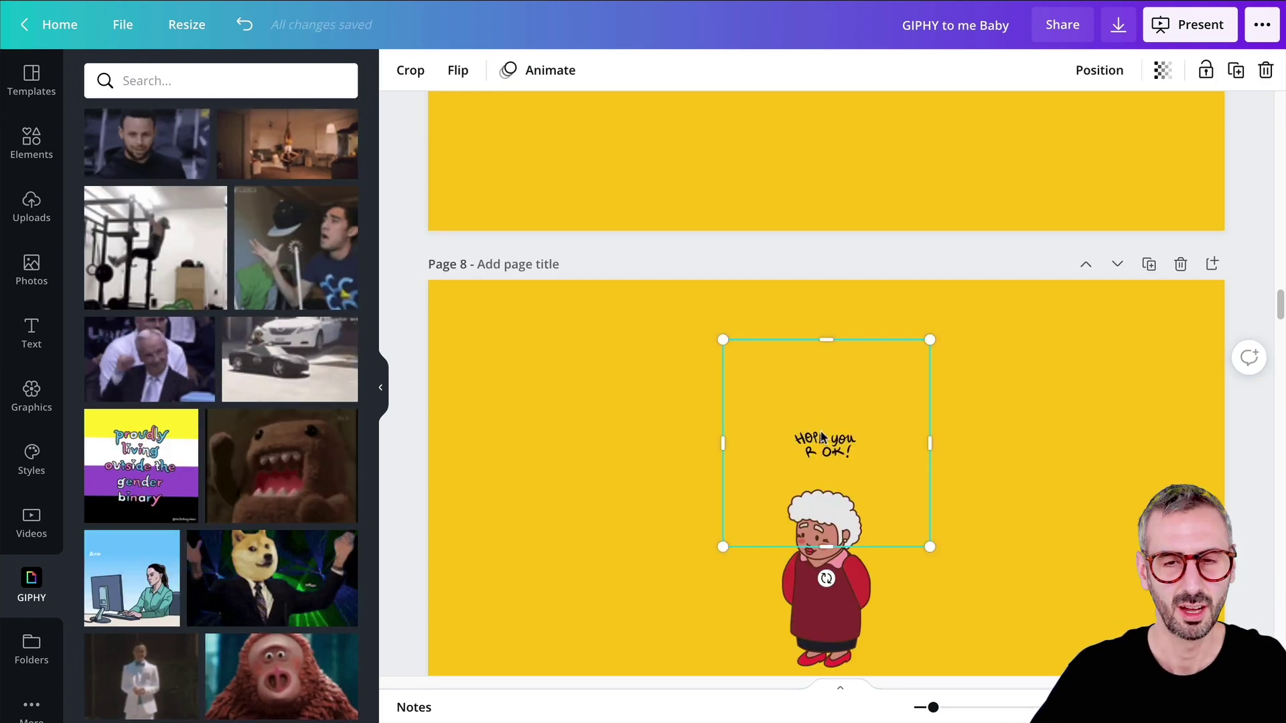
- Search the GIPHY library for "heart+hope"
{"action": "left_click", "coordinate": [212, 80]}
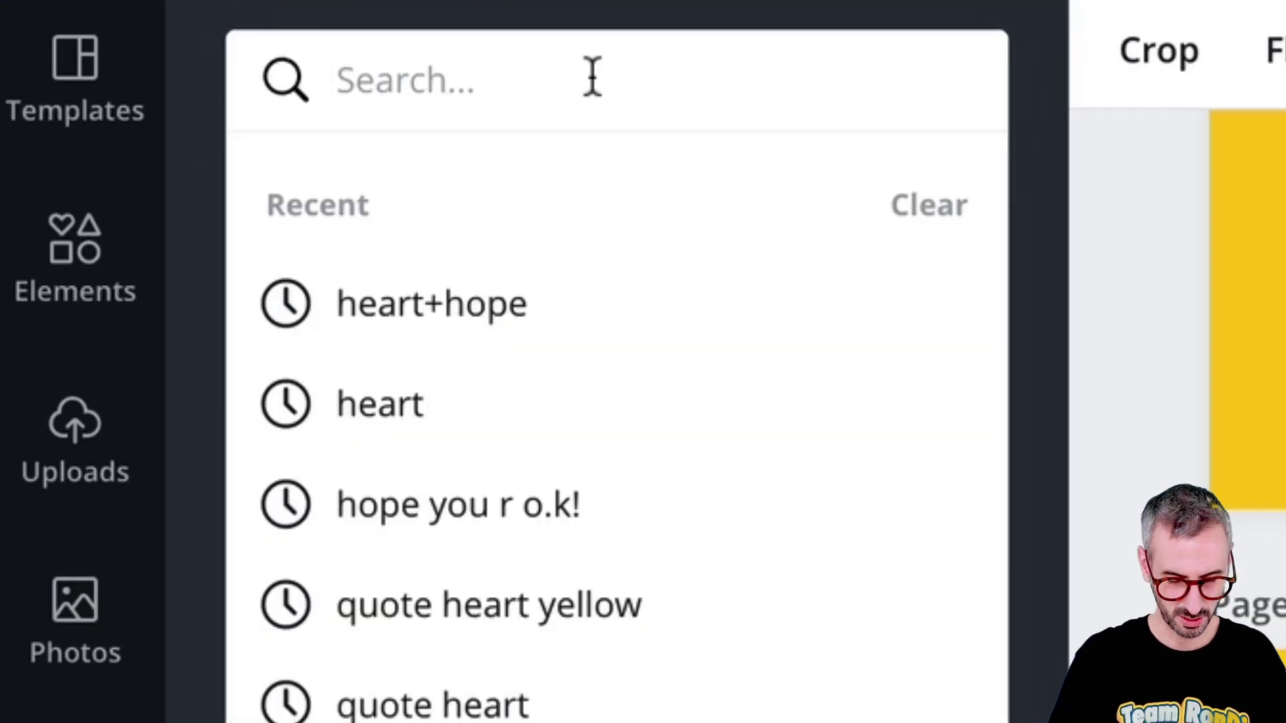
{"action": "type", "text": "heart+hop"}
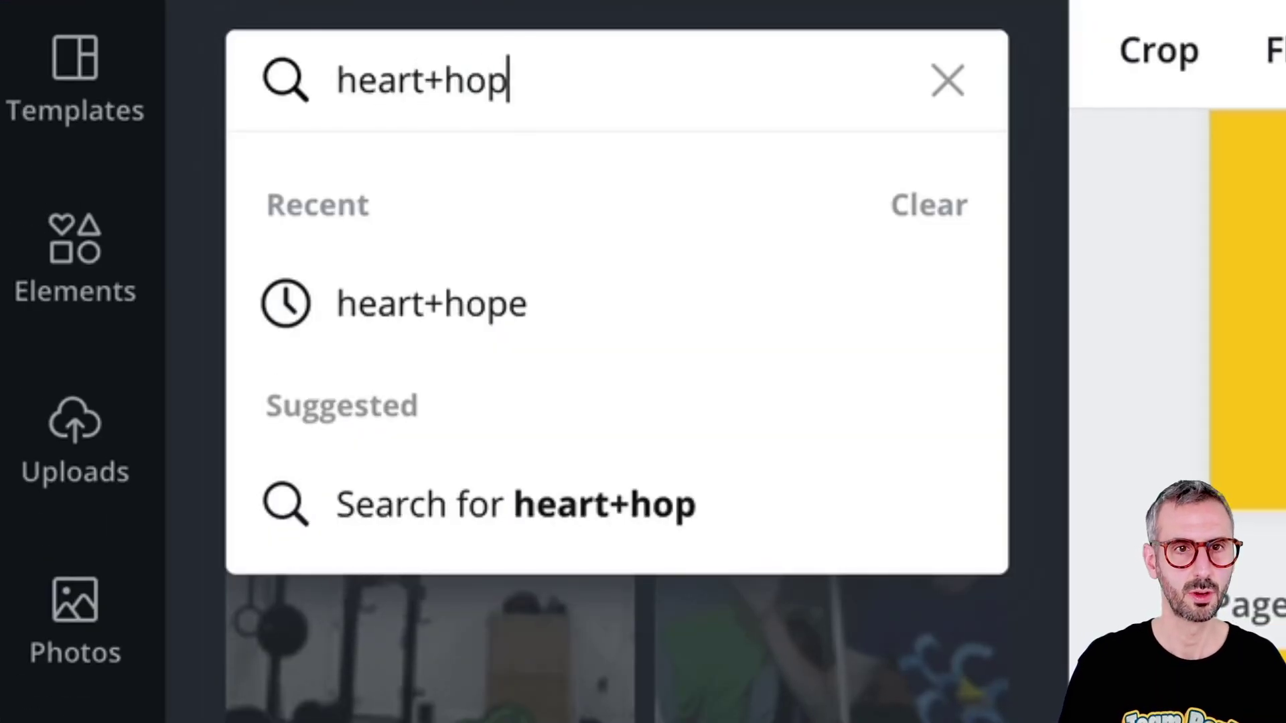
{"action": "type", "text": "e"}
{"action": "key", "text": "Return"}
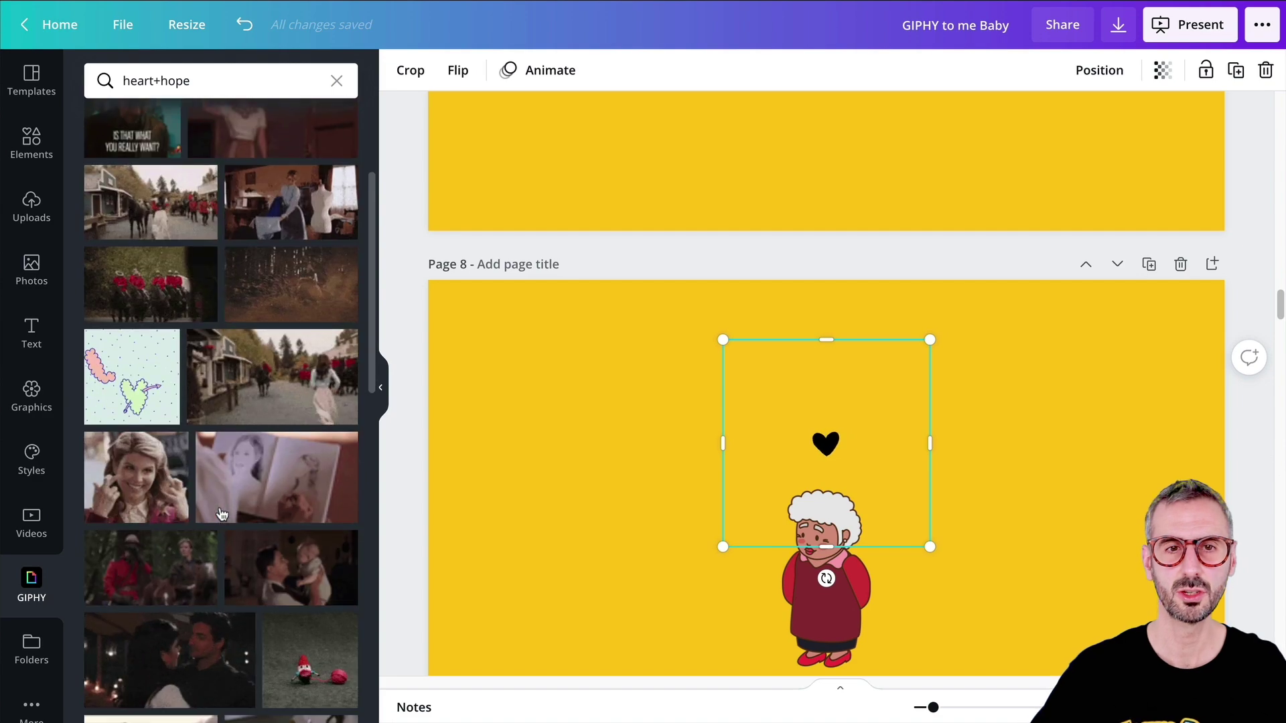
- Locate the yellow GIF with the black heart in the search results and deselect the GIF on page 8
{"action": "scroll", "coordinate": [221, 513], "scroll_direction": "down", "scroll_amount": 15}
{"action": "scroll", "coordinate": [223, 498], "scroll_direction": "down", "scroll_amount": 10}
{"action": "scroll", "coordinate": [208, 501], "scroll_direction": "down", "scroll_amount": 10}
{"action": "scroll", "coordinate": [206, 502], "scroll_direction": "down", "scroll_amount": 10}
{"action": "scroll", "coordinate": [205, 504], "scroll_direction": "down", "scroll_amount": 3}
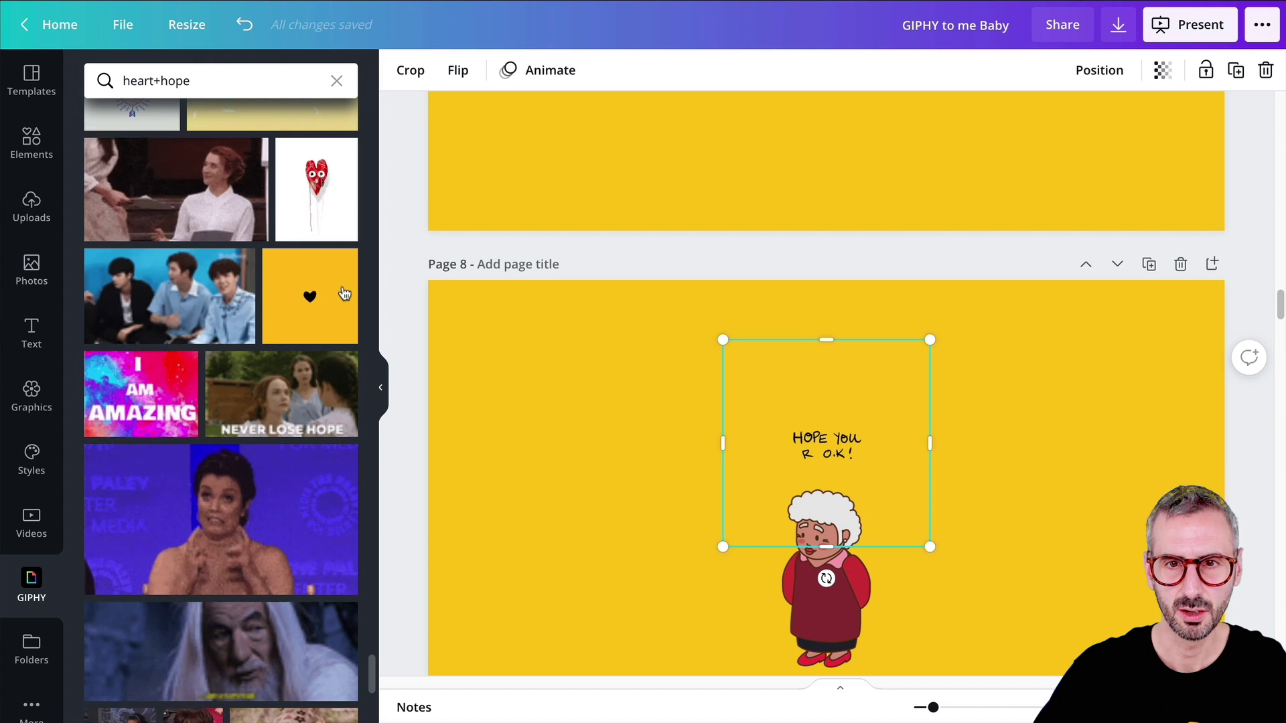
{"action": "key", "text": "Escape"}
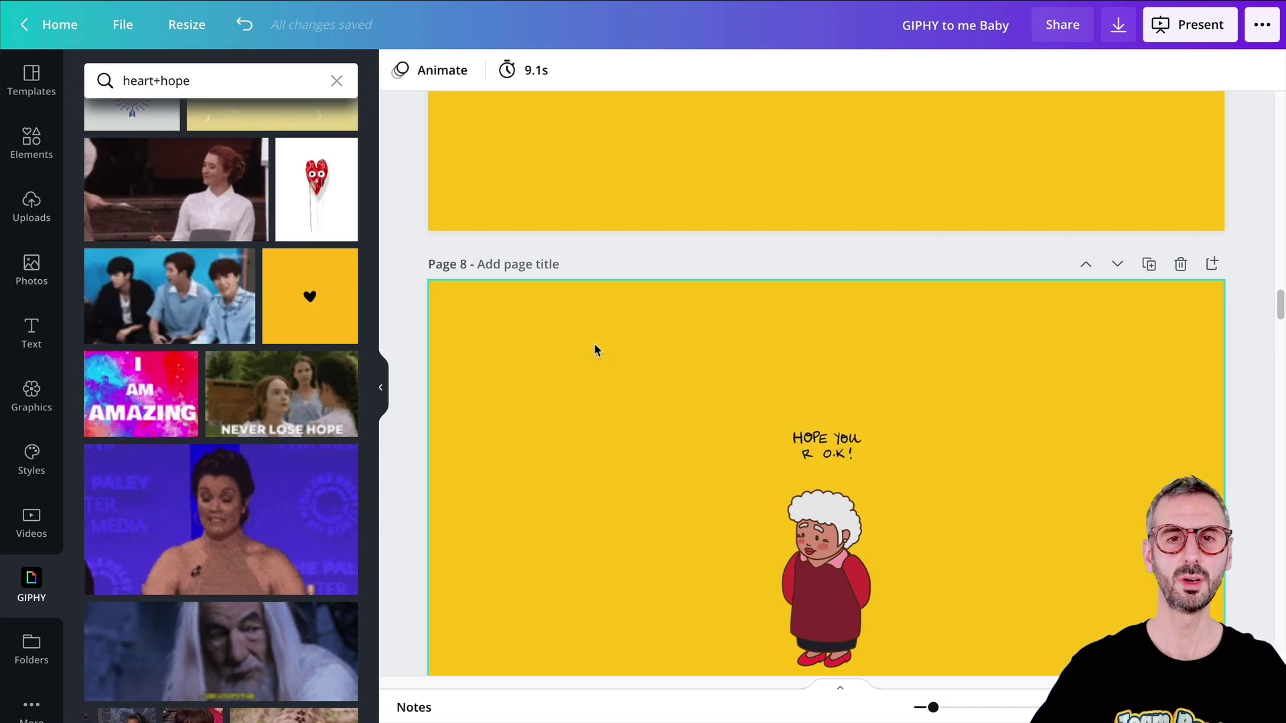
- Change page 8's background to the bright green document colour and return to the GIPHY library
{"action": "left_click", "coordinate": [544, 321]}
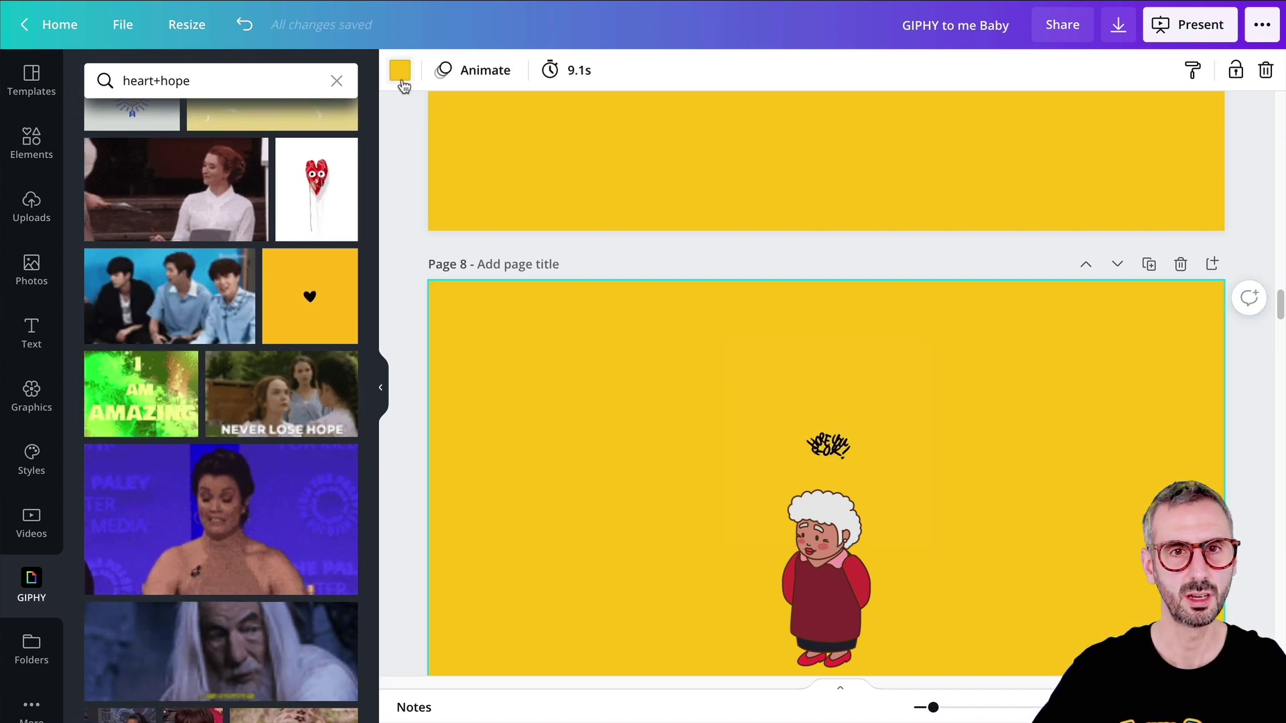
{"action": "left_click", "coordinate": [399, 71]}
{"action": "left_click", "coordinate": [153, 255]}
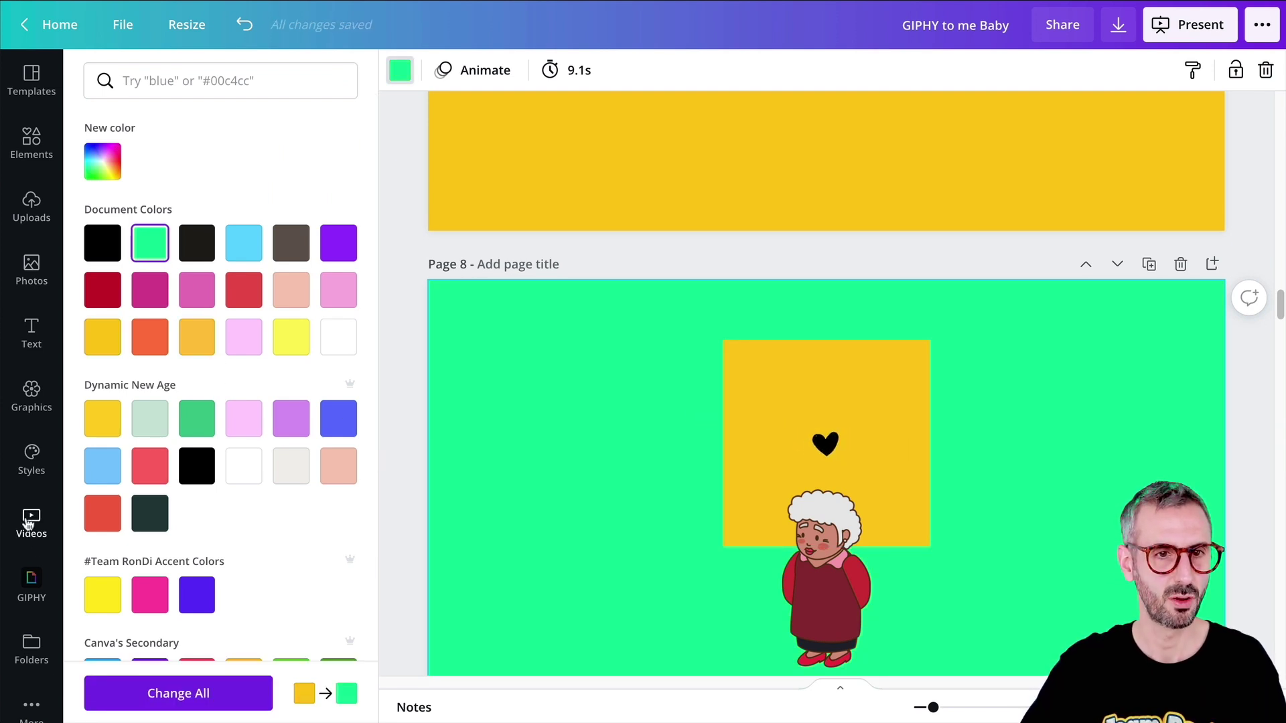
{"action": "left_click", "coordinate": [37, 574]}
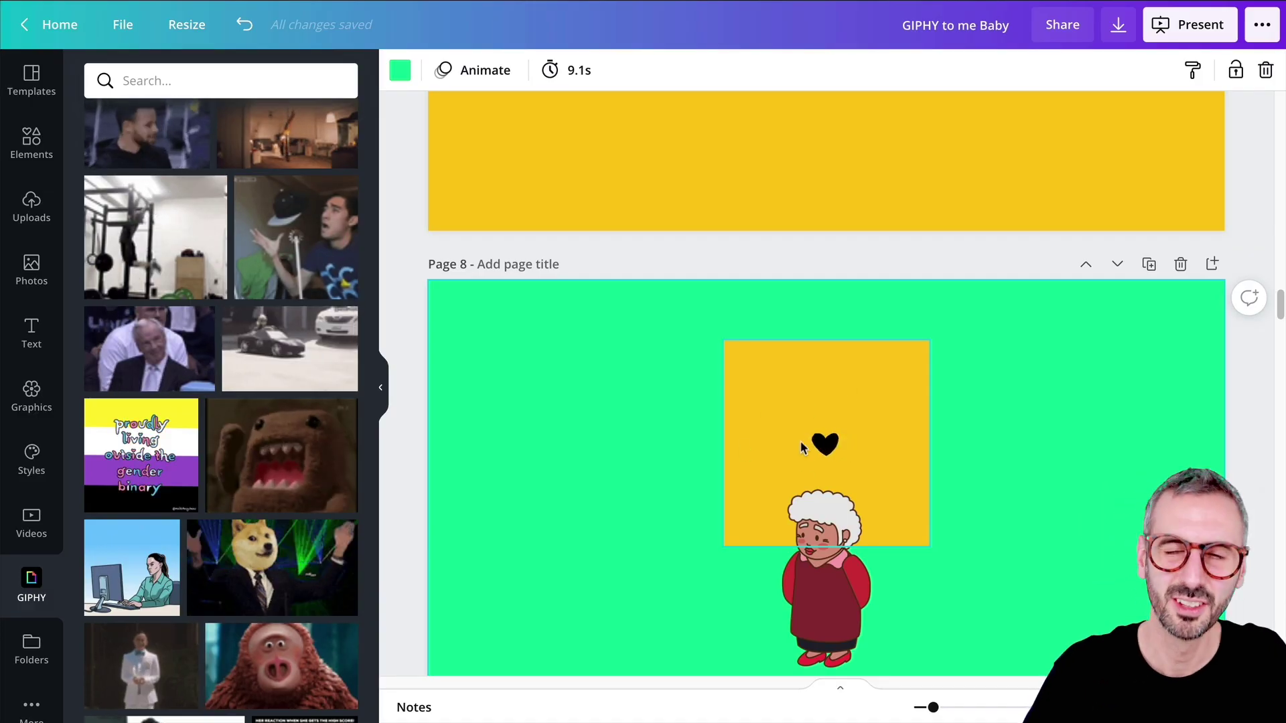
- Sample the yellow background colour #fbc817 from the "Hope you r o.k!" GIF on page 8 with the browser colour picker
{"action": "left_click", "coordinate": [816, 413]}
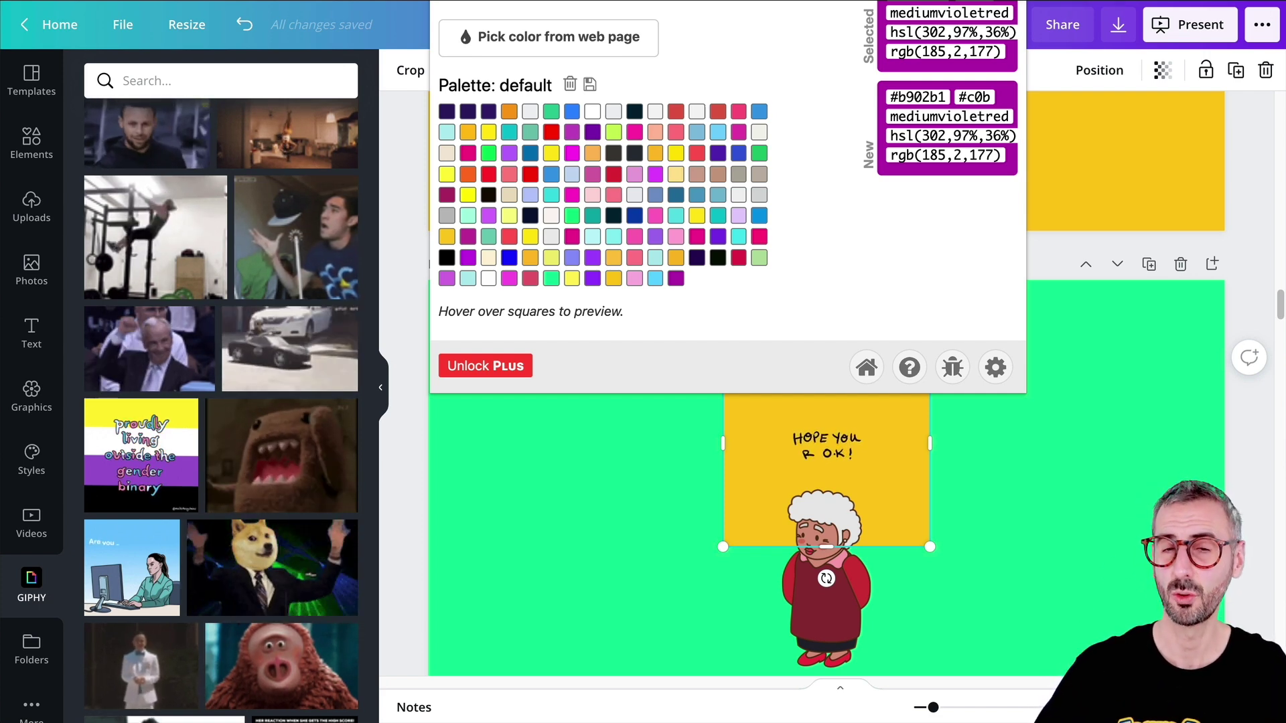
{"action": "left_click", "coordinate": [431, 109]}
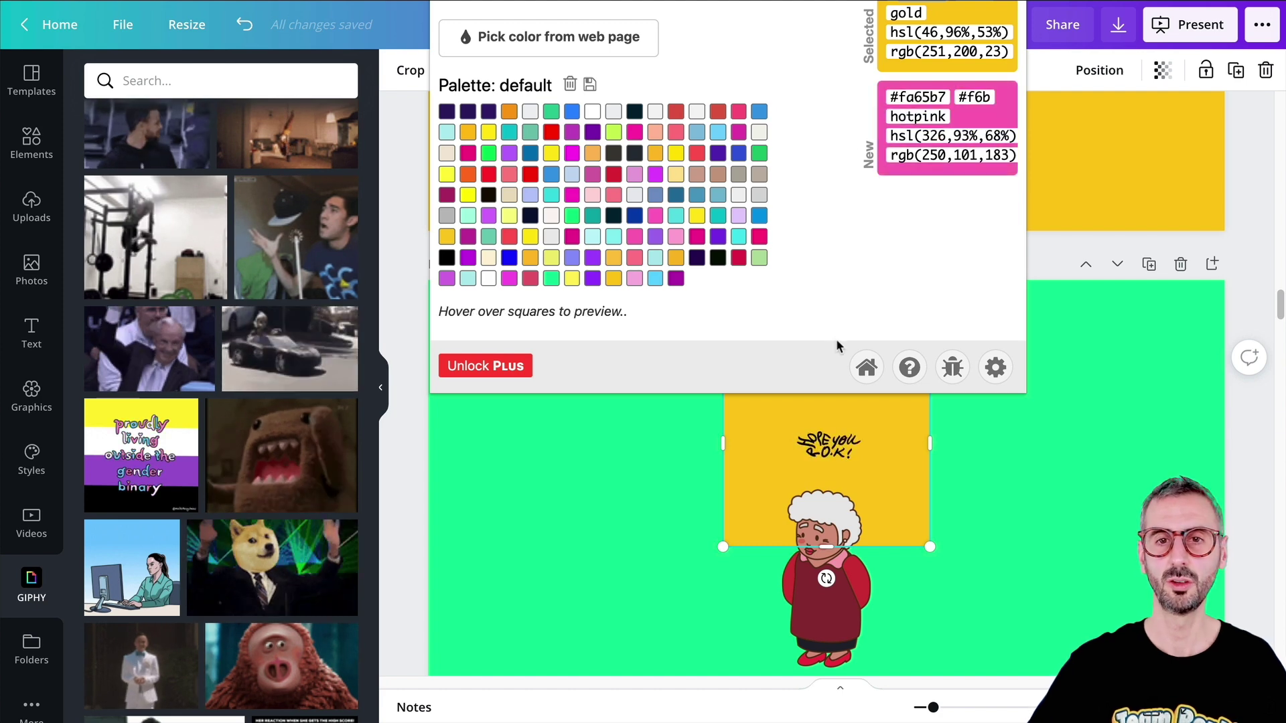
{"action": "left_click", "coordinate": [1032, 444]}
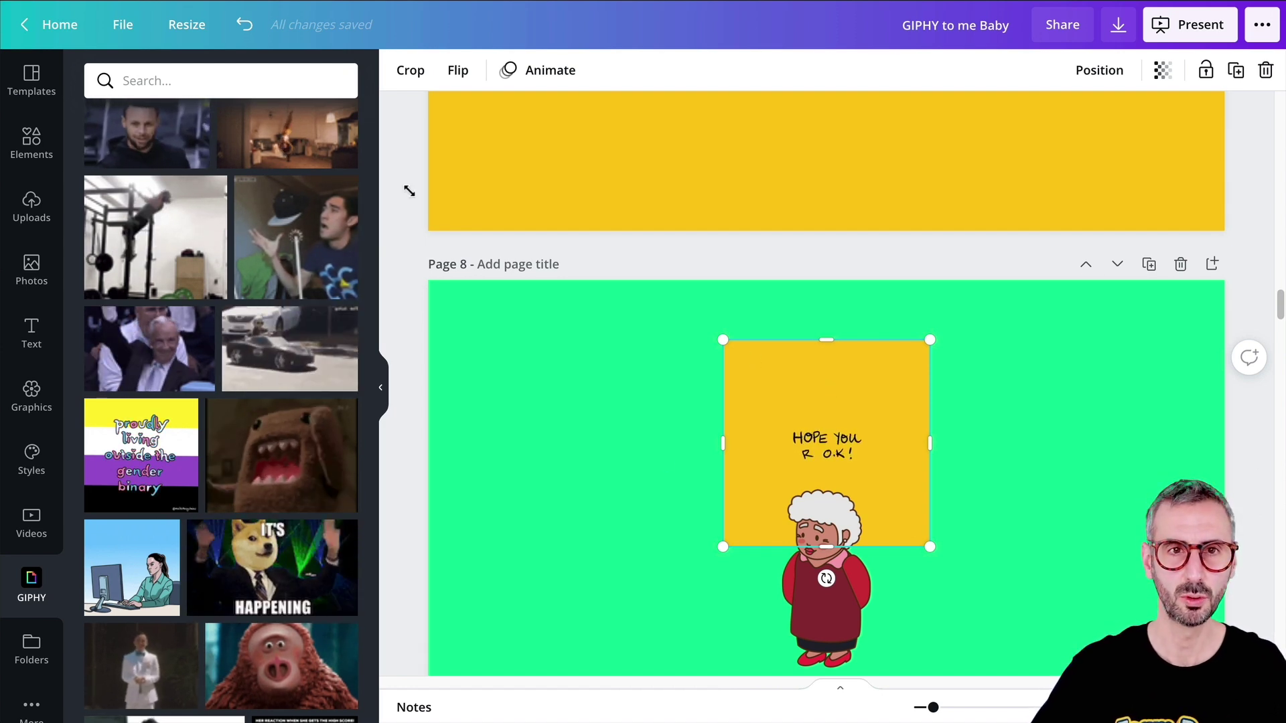
- Set page 8's background colour to #fbc817 to match the "Hope you r o.k!" GIF
{"action": "left_click", "coordinate": [580, 371]}
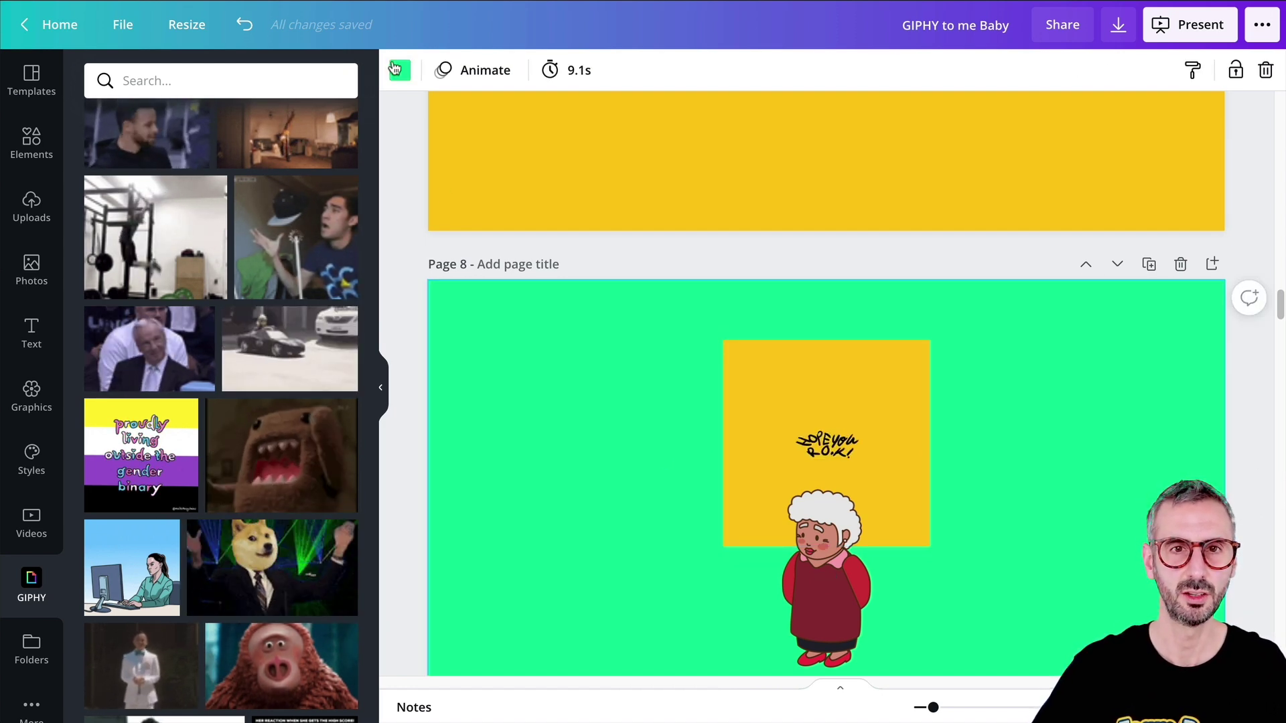
{"action": "left_click", "coordinate": [402, 72]}
{"action": "scroll", "coordinate": [150, 569], "scroll_direction": "down", "scroll_amount": 5}
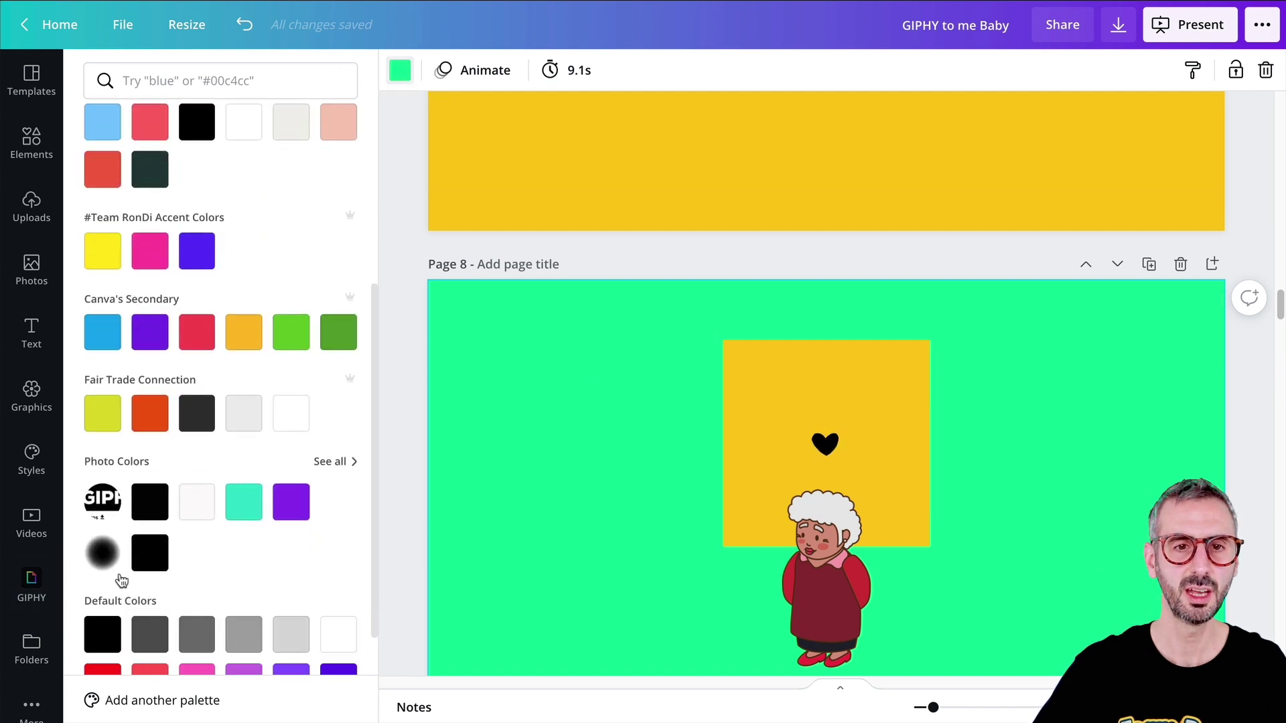
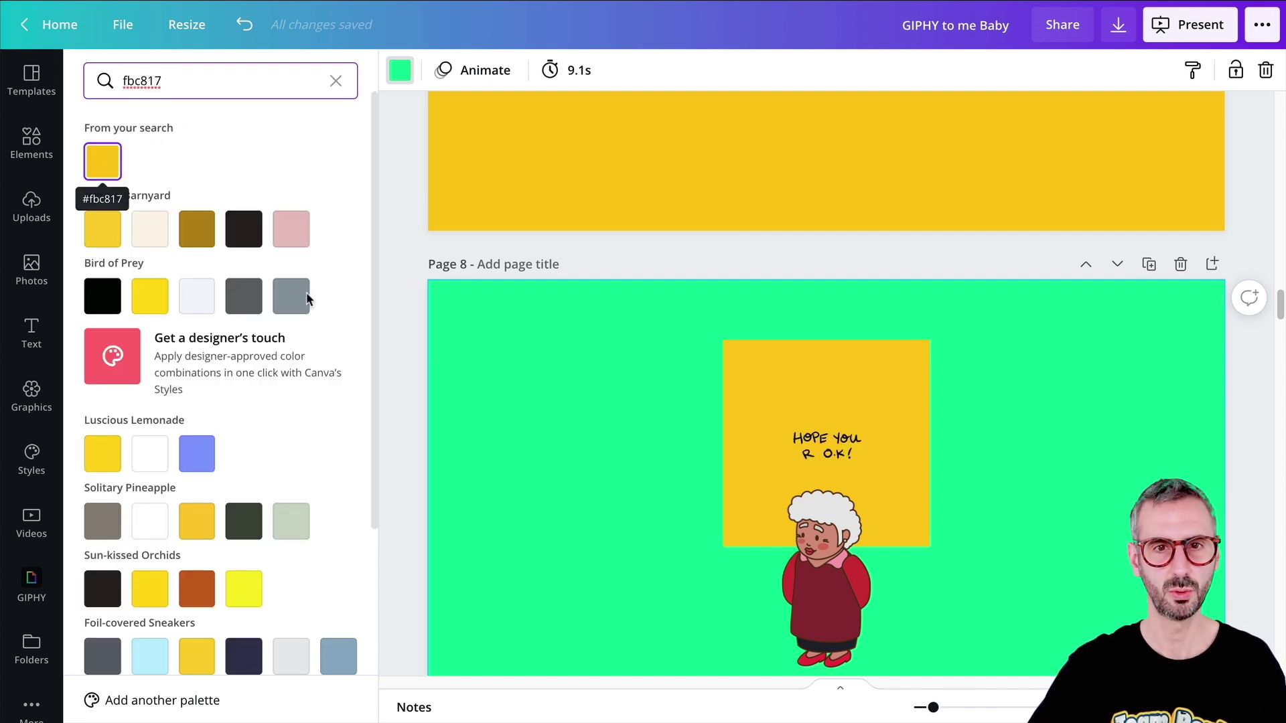
{"action": "left_click", "coordinate": [113, 167]}
{"action": "scroll", "coordinate": [287, 364], "scroll_direction": "down", "scroll_amount": 2}
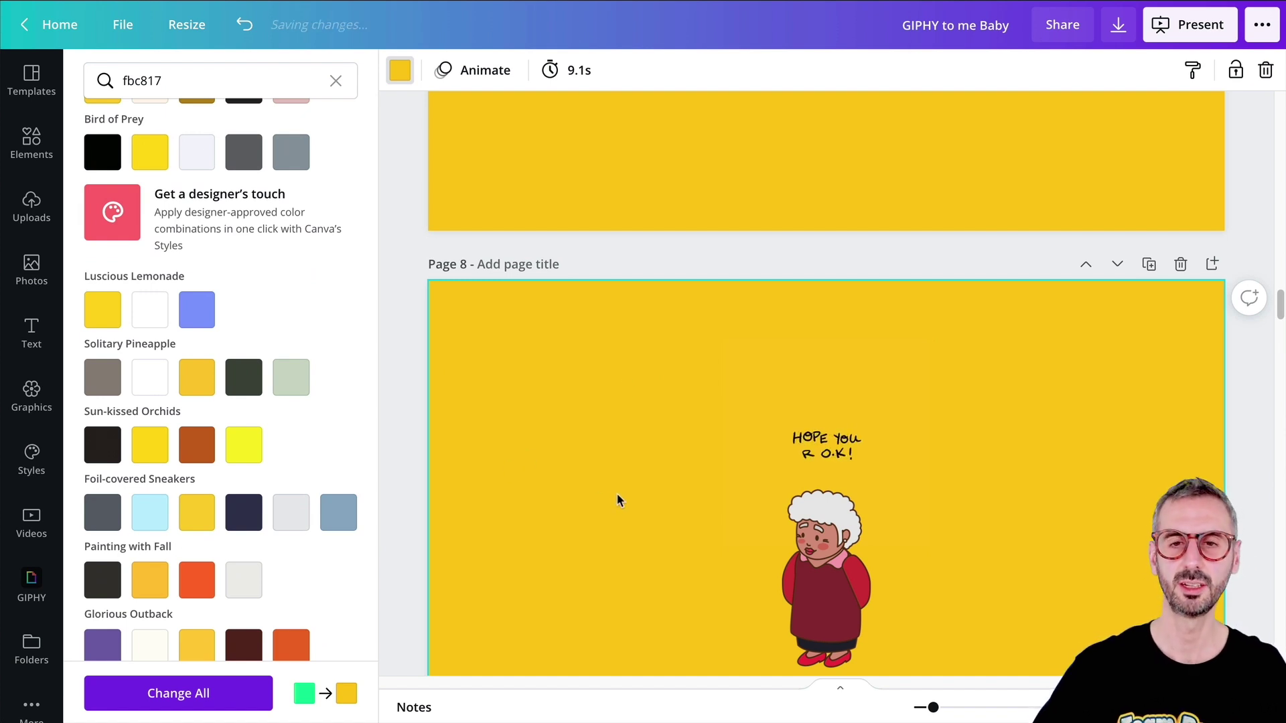
{"action": "scroll", "coordinate": [615, 496], "scroll_direction": "down", "scroll_amount": 2}
{"action": "scroll", "coordinate": [795, 259], "scroll_direction": "up", "scroll_amount": 1}
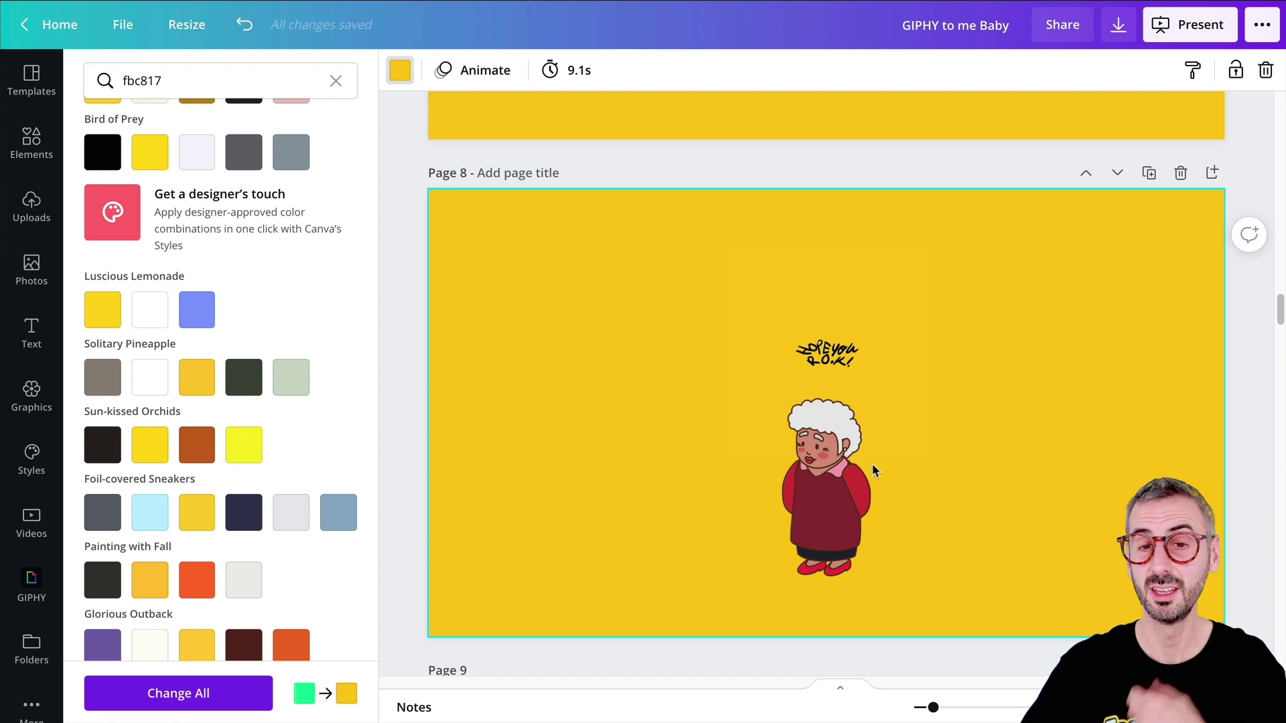
- Select the grandmother sticker on page 8, search Canva's elements for "grandmother" and browse the graphics results
{"action": "left_click", "coordinate": [863, 510]}
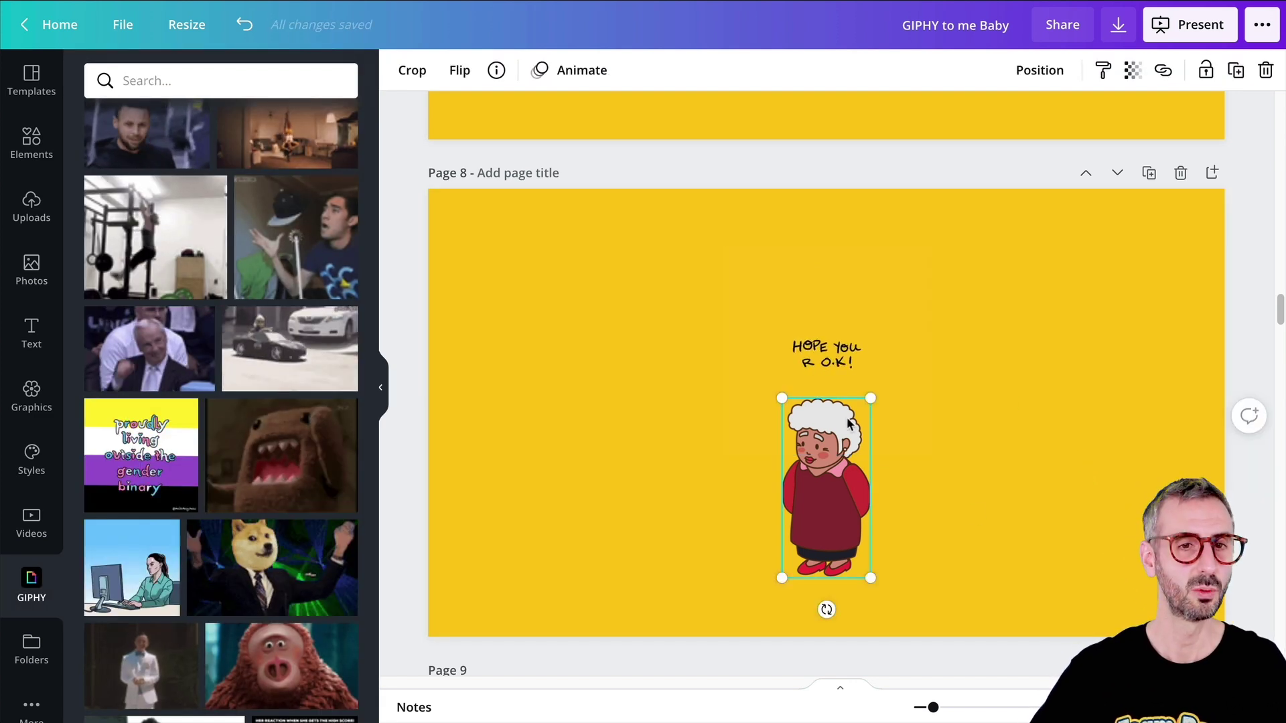
{"action": "scroll", "coordinate": [868, 509], "scroll_direction": "up", "scroll_amount": 3}
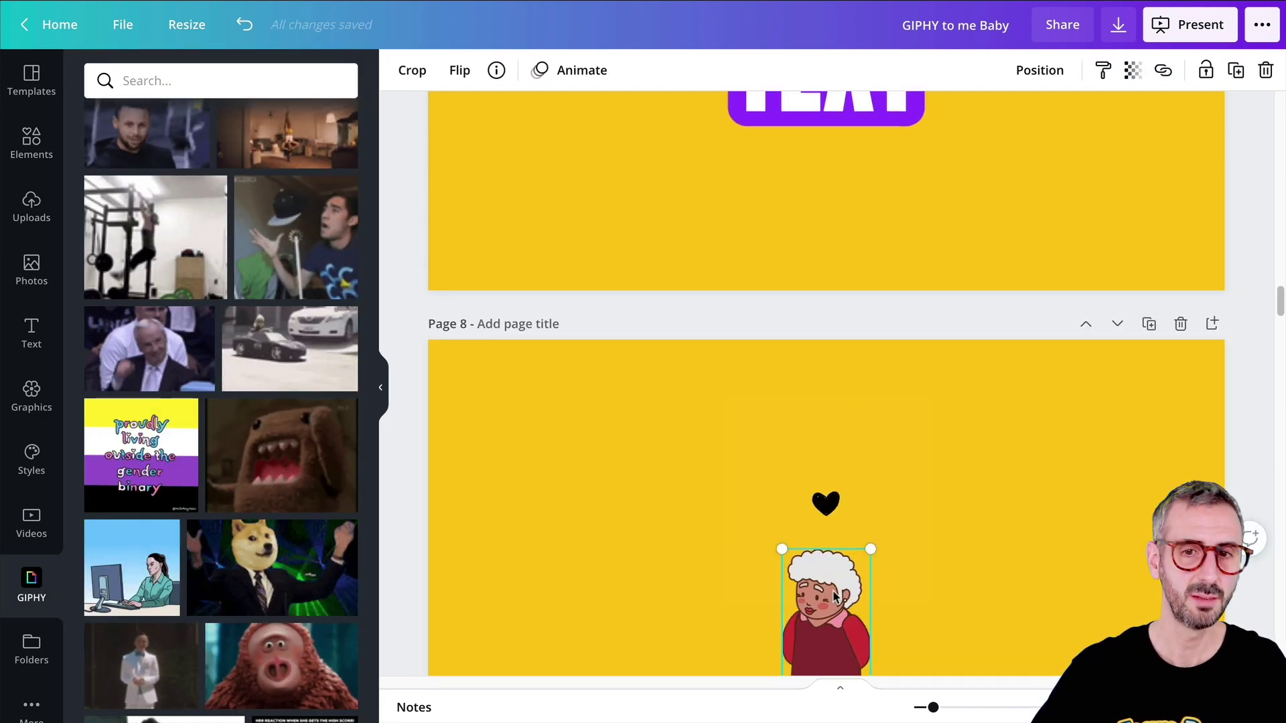
{"action": "scroll", "coordinate": [835, 593], "scroll_direction": "up", "scroll_amount": 5}
{"action": "scroll", "coordinate": [835, 583], "scroll_direction": "down", "scroll_amount": 4}
{"action": "scroll", "coordinate": [833, 569], "scroll_direction": "down", "scroll_amount": 4}
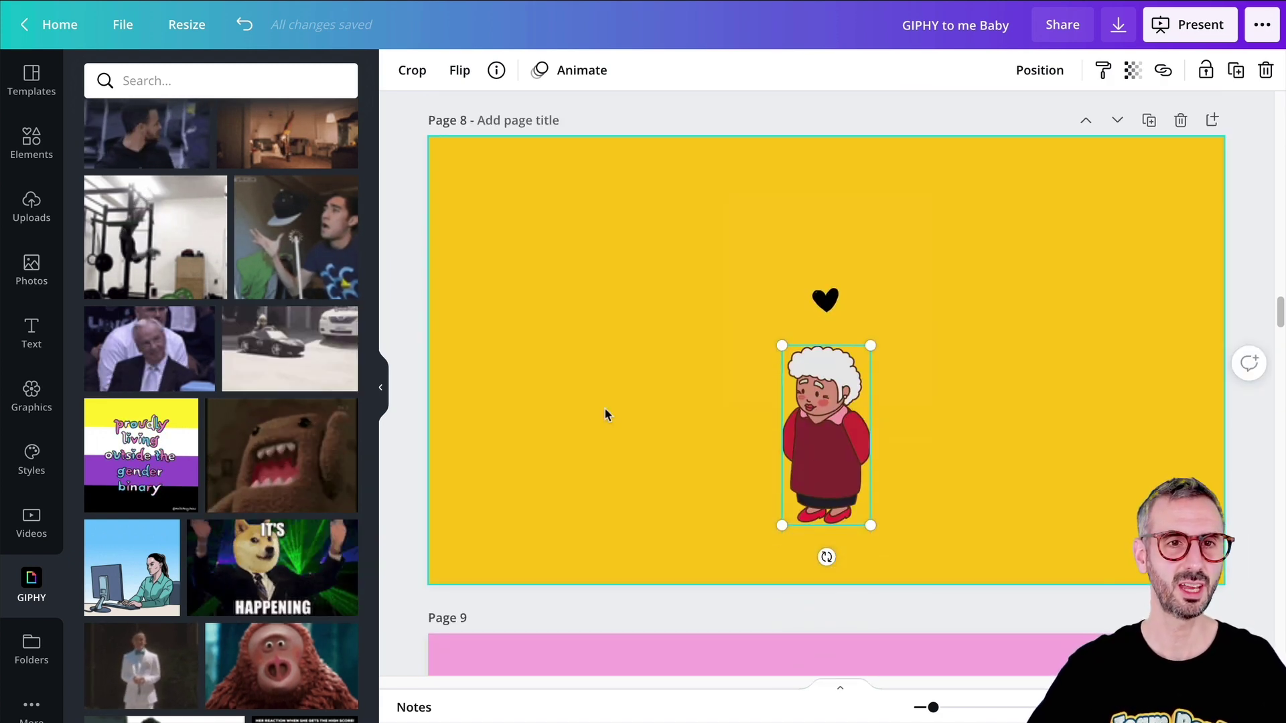
{"action": "left_click", "coordinate": [30, 148]}
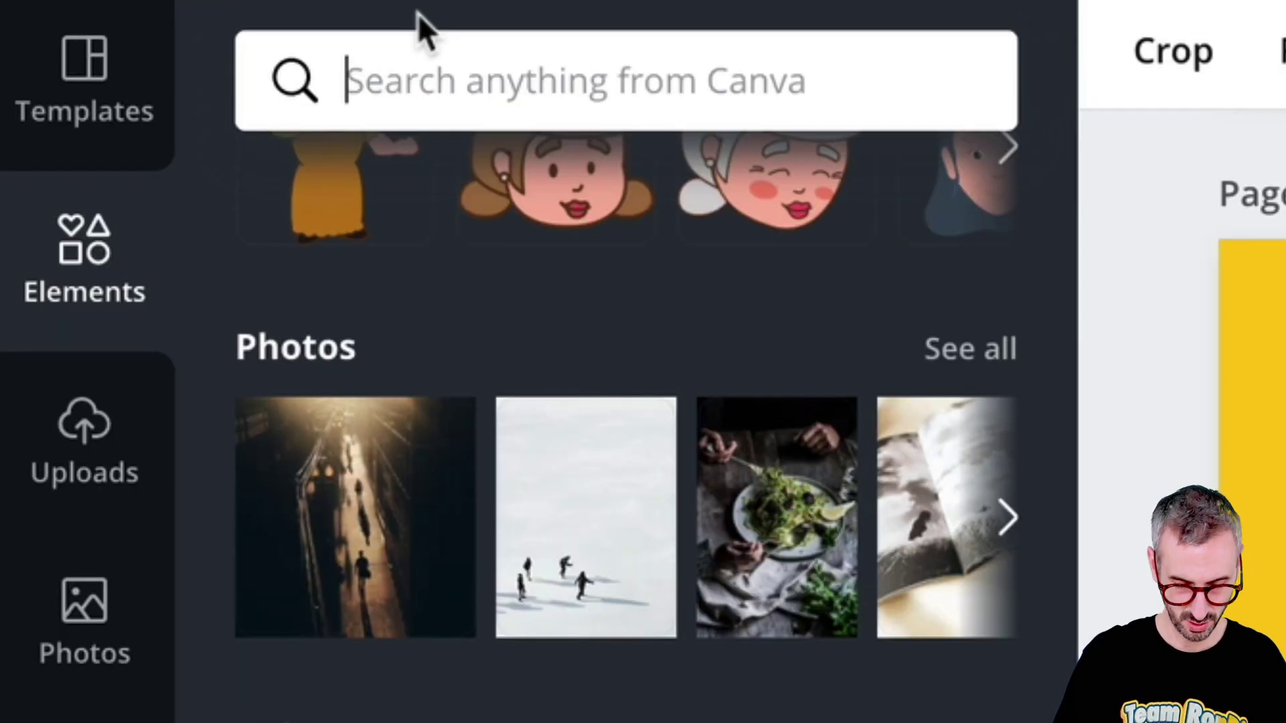
{"action": "type", "text": "grandmother"}
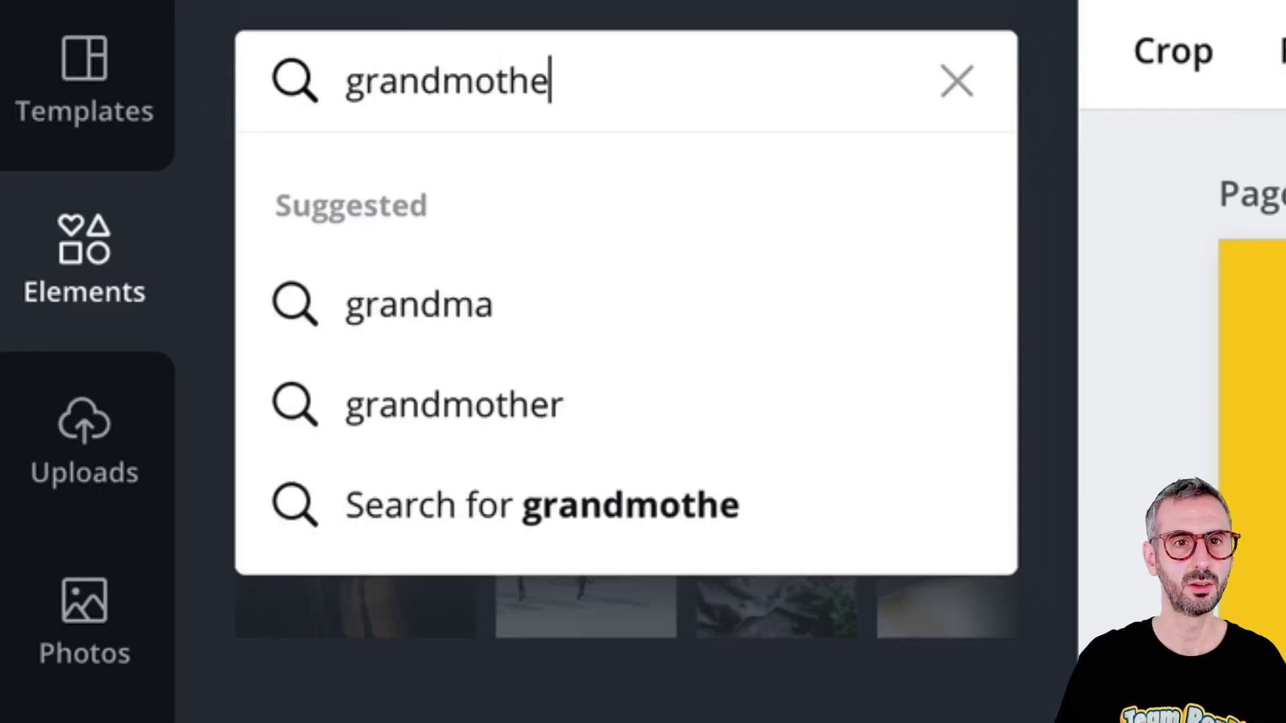
{"action": "key", "text": "Return"}
{"action": "left_click", "coordinate": [228, 128]}
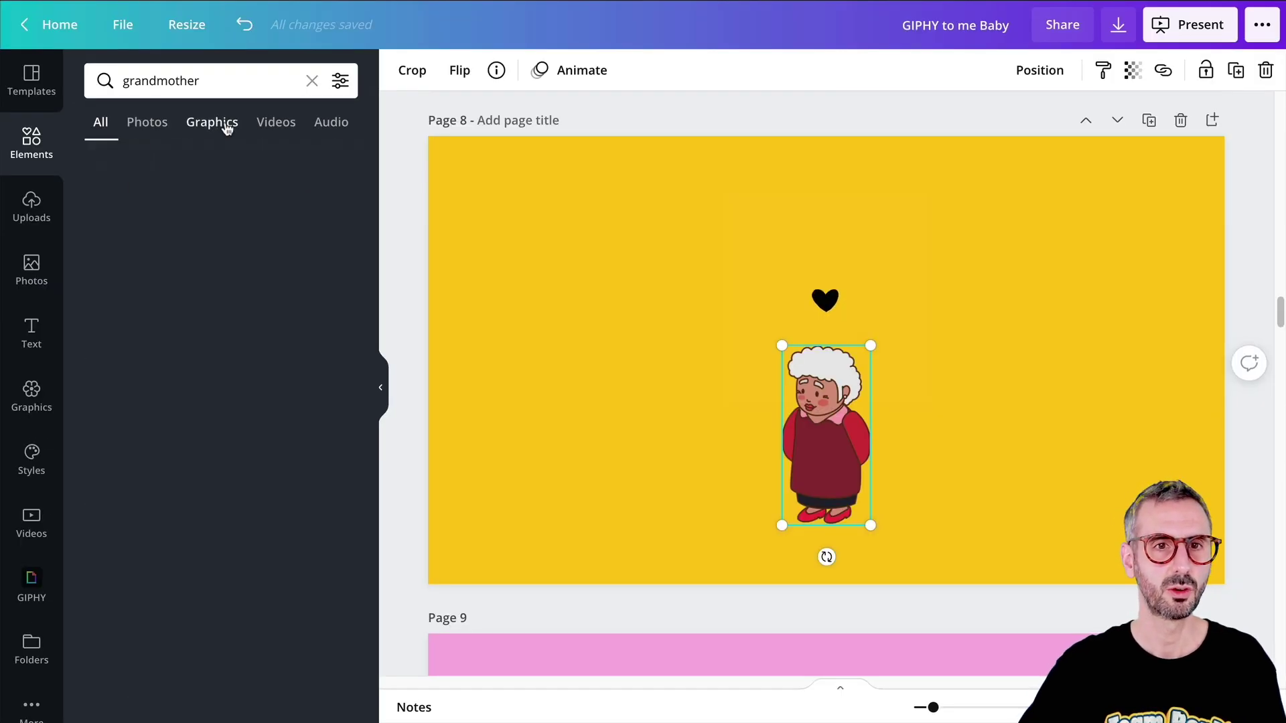
{"action": "scroll", "coordinate": [194, 401], "scroll_direction": "down", "scroll_amount": 10}
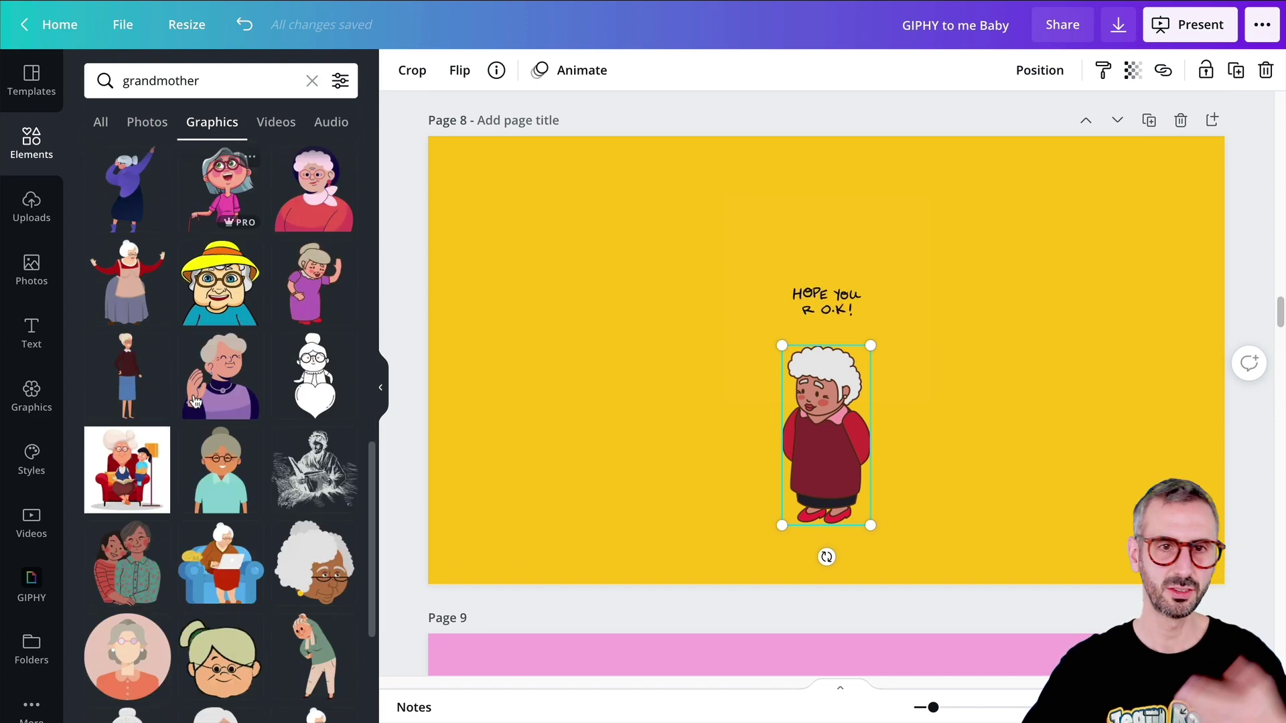
{"action": "scroll", "coordinate": [195, 401], "scroll_direction": "down", "scroll_amount": 3}
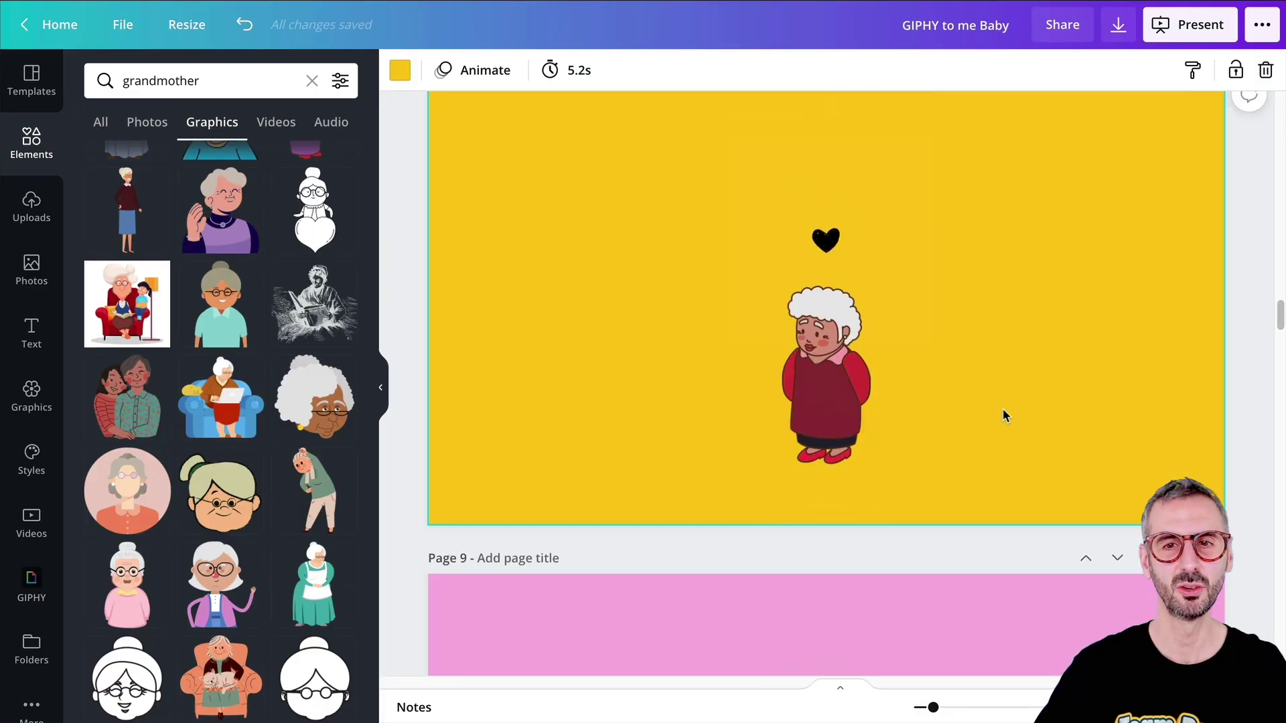
- Select the YASSS sticker on page 9 and search the GIPHY library in Canva for "yasss"
{"action": "scroll", "coordinate": [1003, 411], "scroll_direction": "down", "scroll_amount": 5}
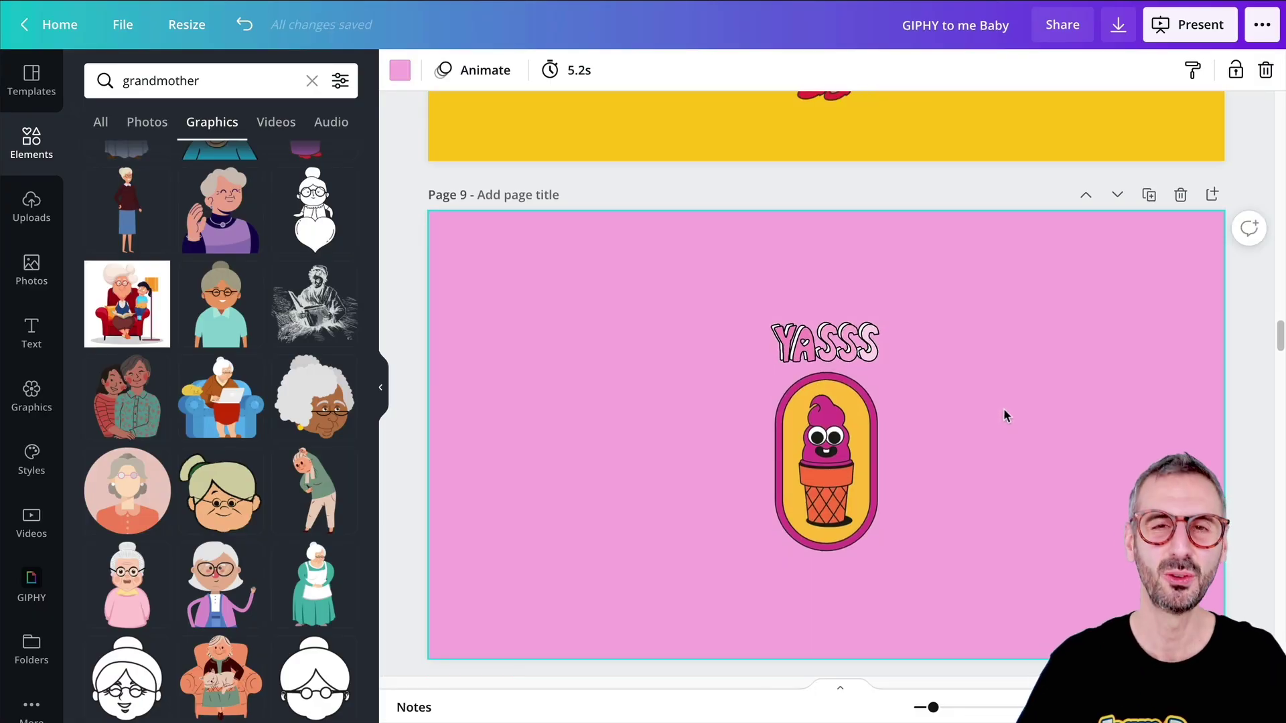
{"action": "scroll", "coordinate": [883, 403], "scroll_direction": "down", "scroll_amount": 1}
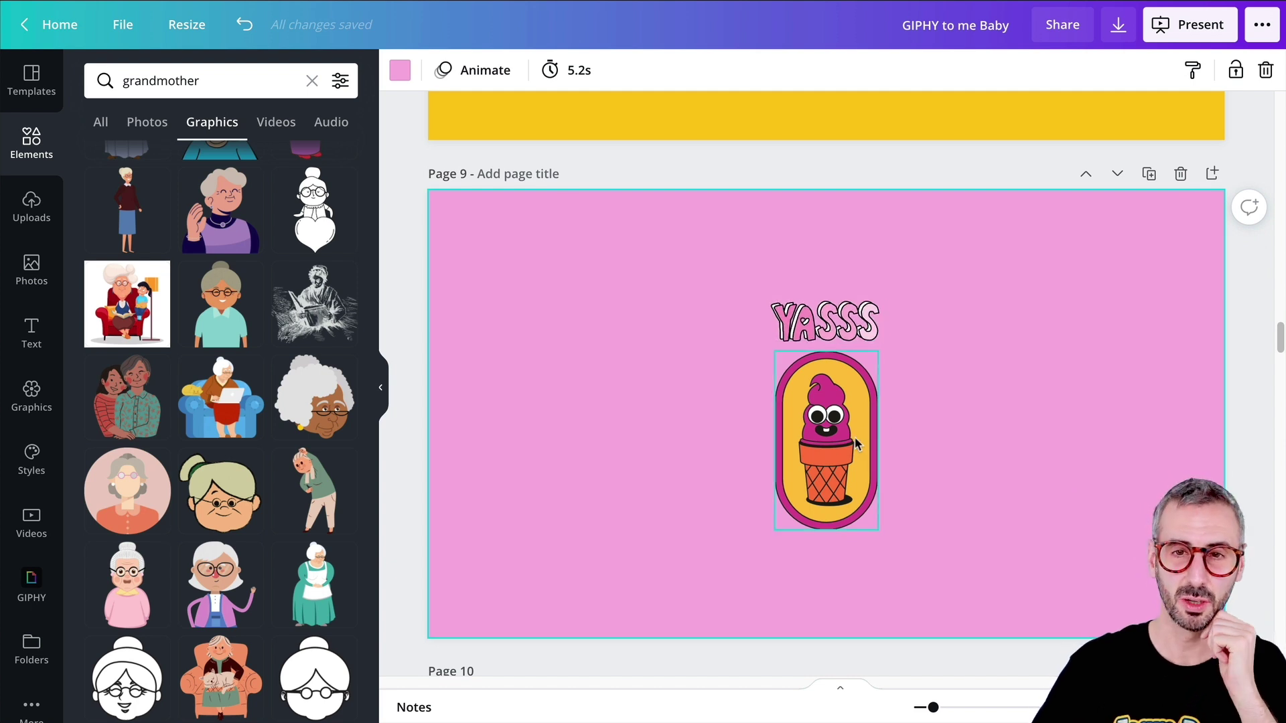
{"action": "left_click", "coordinate": [848, 332]}
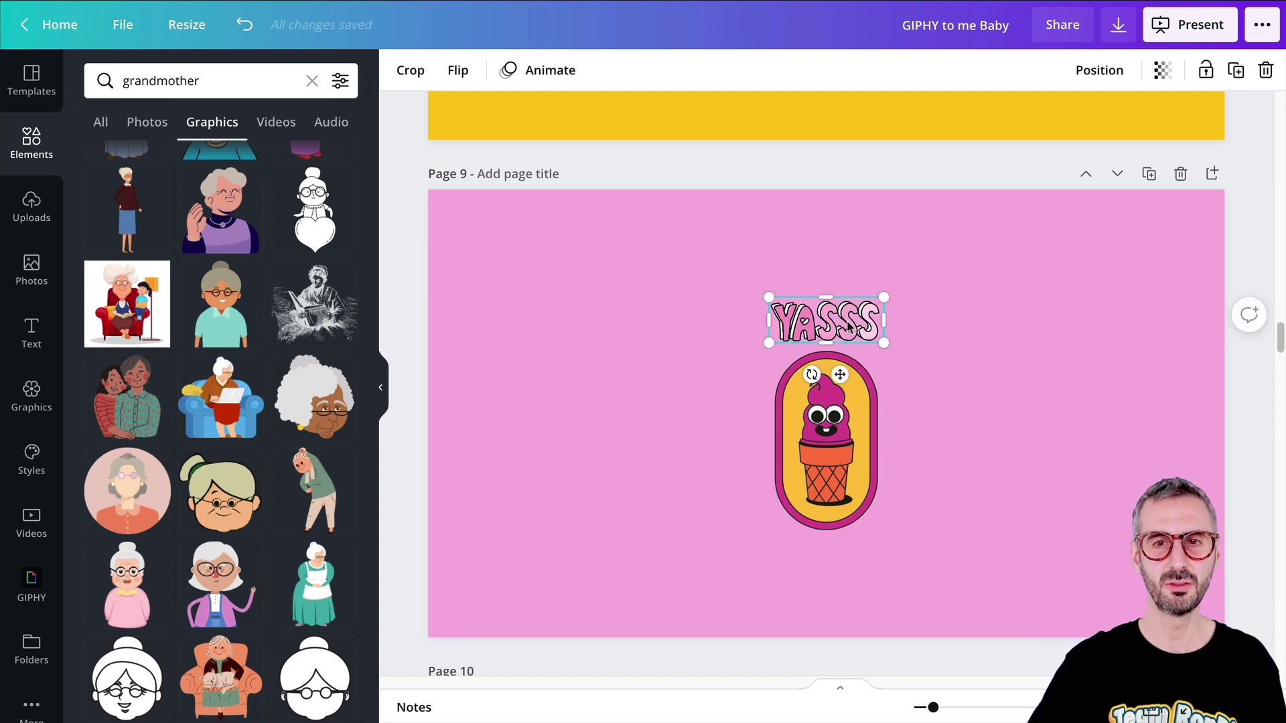
{"action": "left_click", "coordinate": [28, 584]}
{"action": "left_click", "coordinate": [169, 80]}
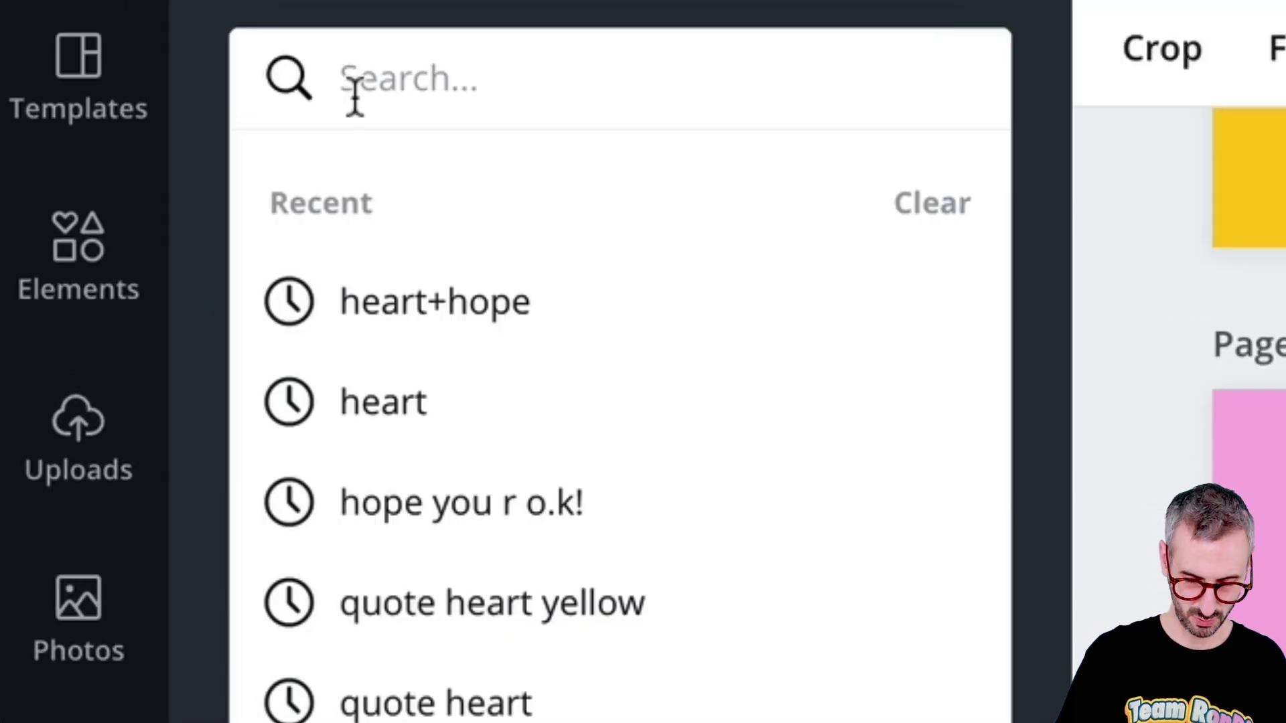
{"action": "type", "text": "yasss"}
{"action": "key", "text": "Return"}
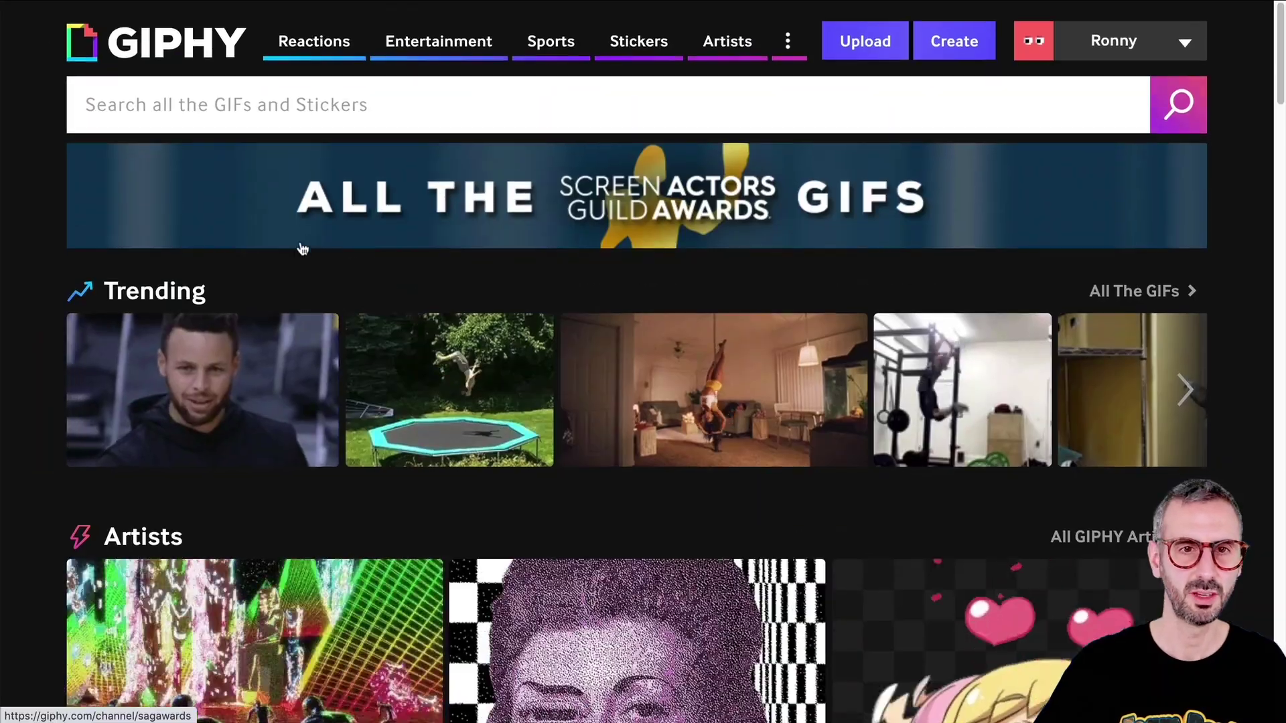
- Switch to the GIPHY website, open its Stickers section and search the stickers for "yasss"
{"action": "scroll", "coordinate": [304, 516], "scroll_direction": "down", "scroll_amount": 4}
{"action": "scroll", "coordinate": [305, 516], "scroll_direction": "up", "scroll_amount": 4}
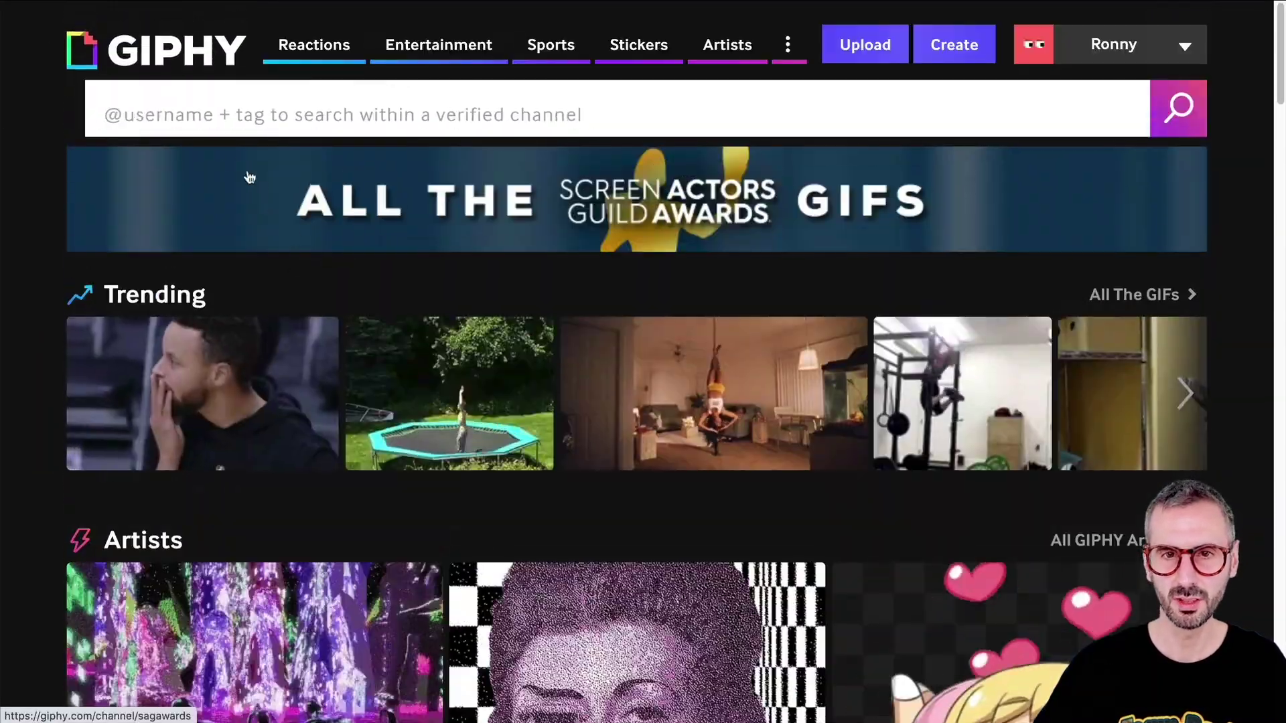
{"action": "left_click", "coordinate": [636, 61]}
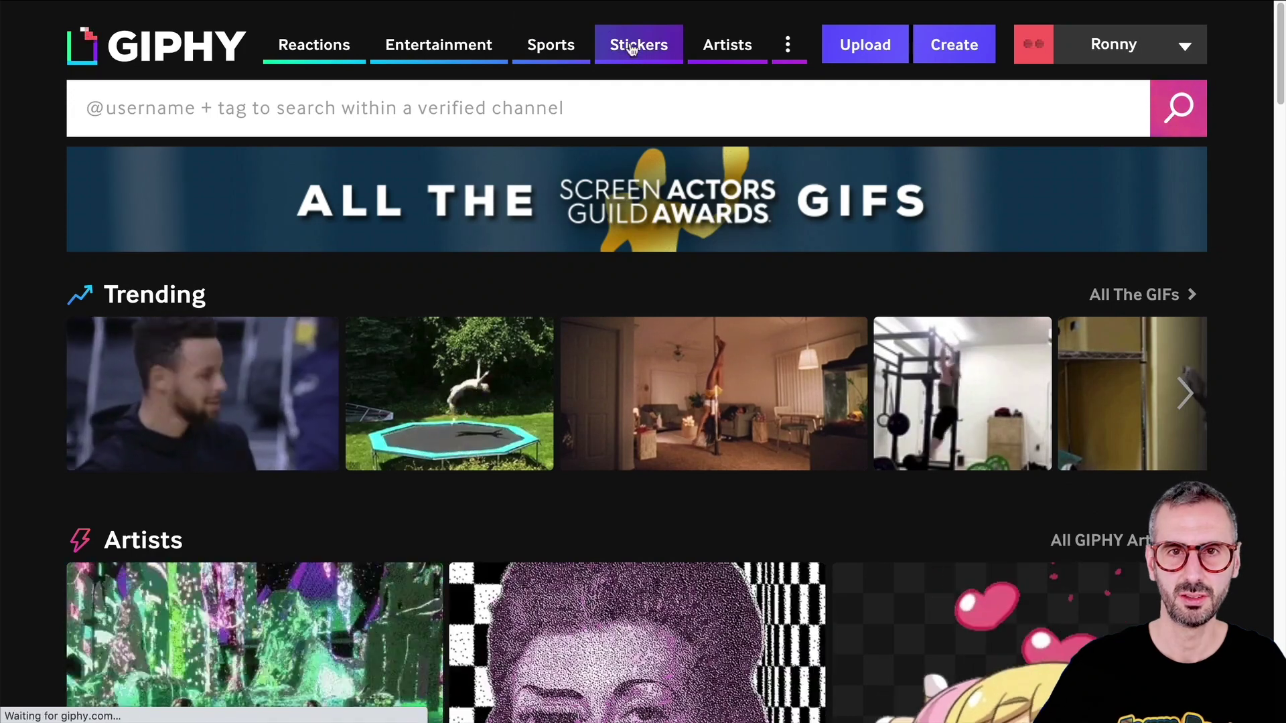
{"action": "scroll", "coordinate": [743, 370], "scroll_direction": "down", "scroll_amount": 7}
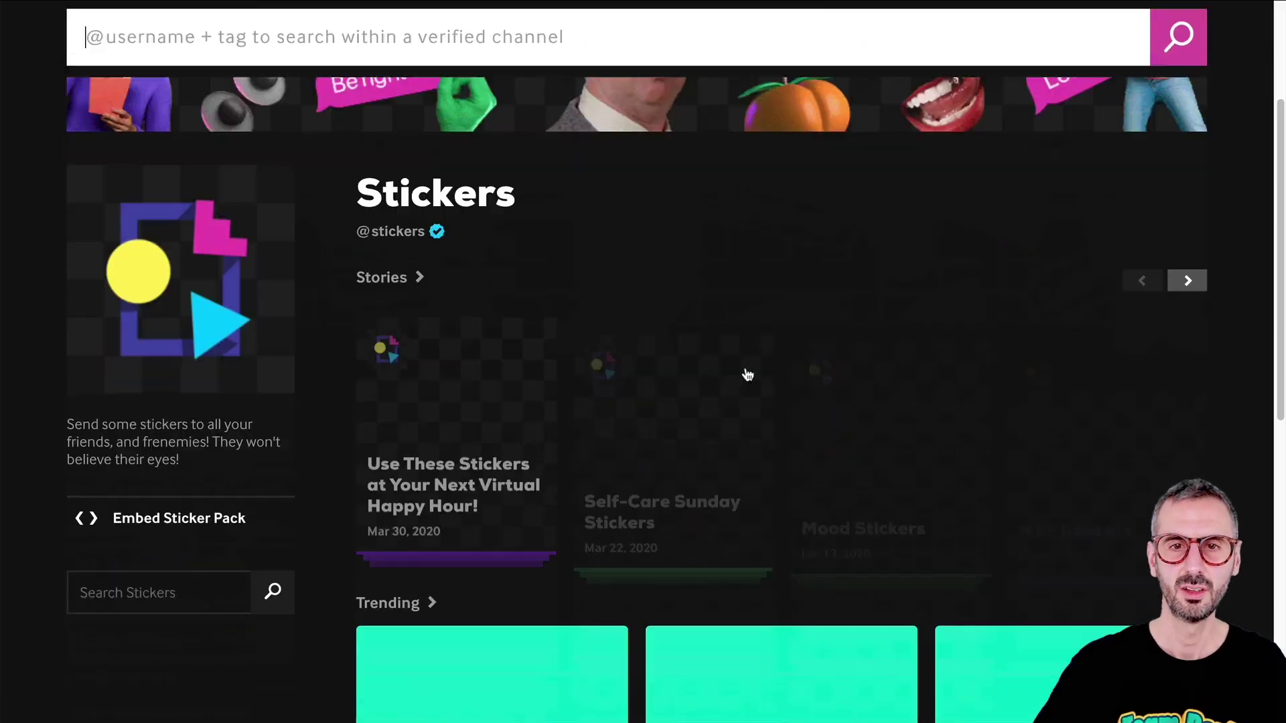
{"action": "scroll", "coordinate": [721, 400], "scroll_direction": "down", "scroll_amount": 2}
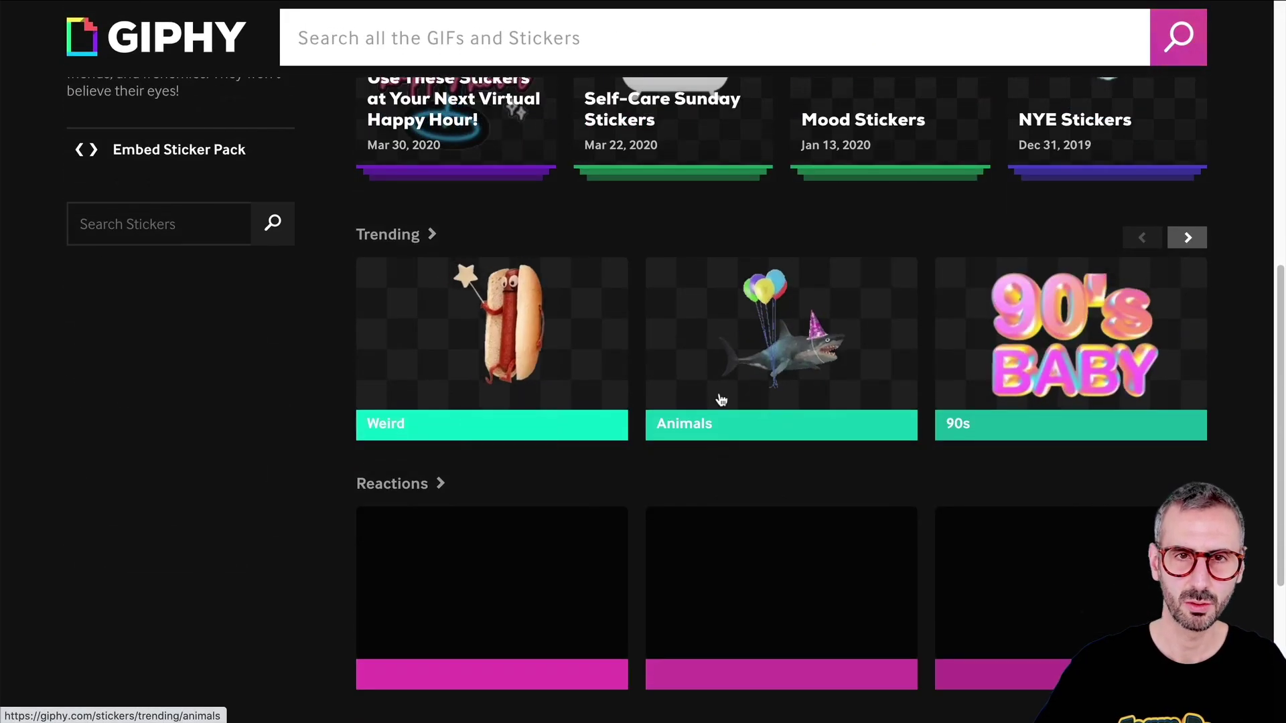
{"action": "left_click", "coordinate": [158, 227]}
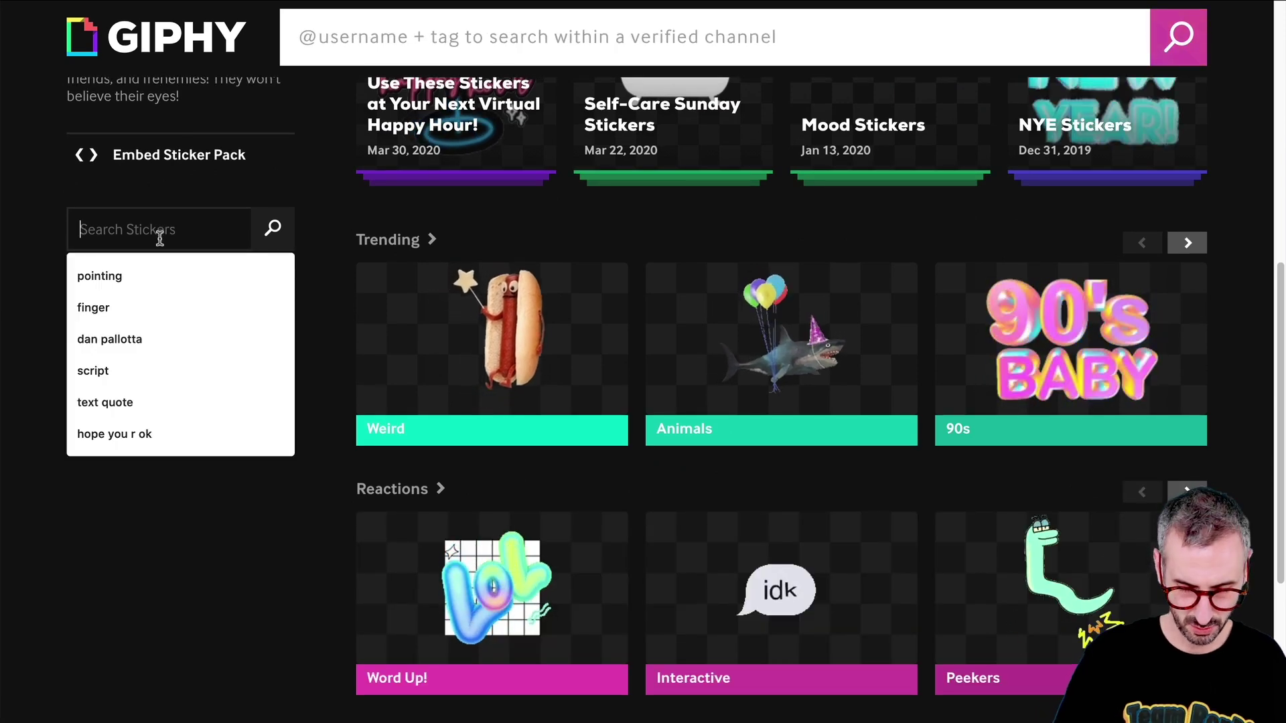
{"action": "type", "text": "yasss"}
{"action": "key", "text": "Return"}
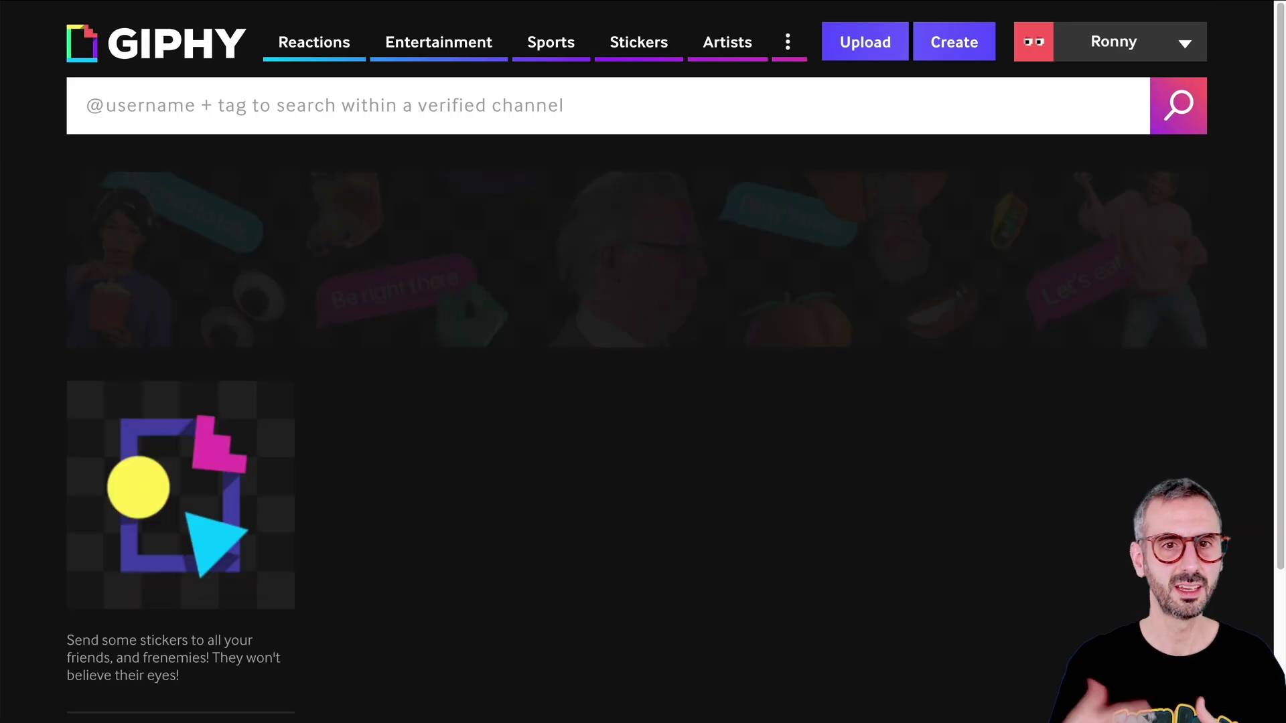
- Browse the "yasss" sticker results on the GIPHY website for a sticker like the one on page 9
{"action": "scroll", "coordinate": [716, 532], "scroll_direction": "down", "scroll_amount": 20}
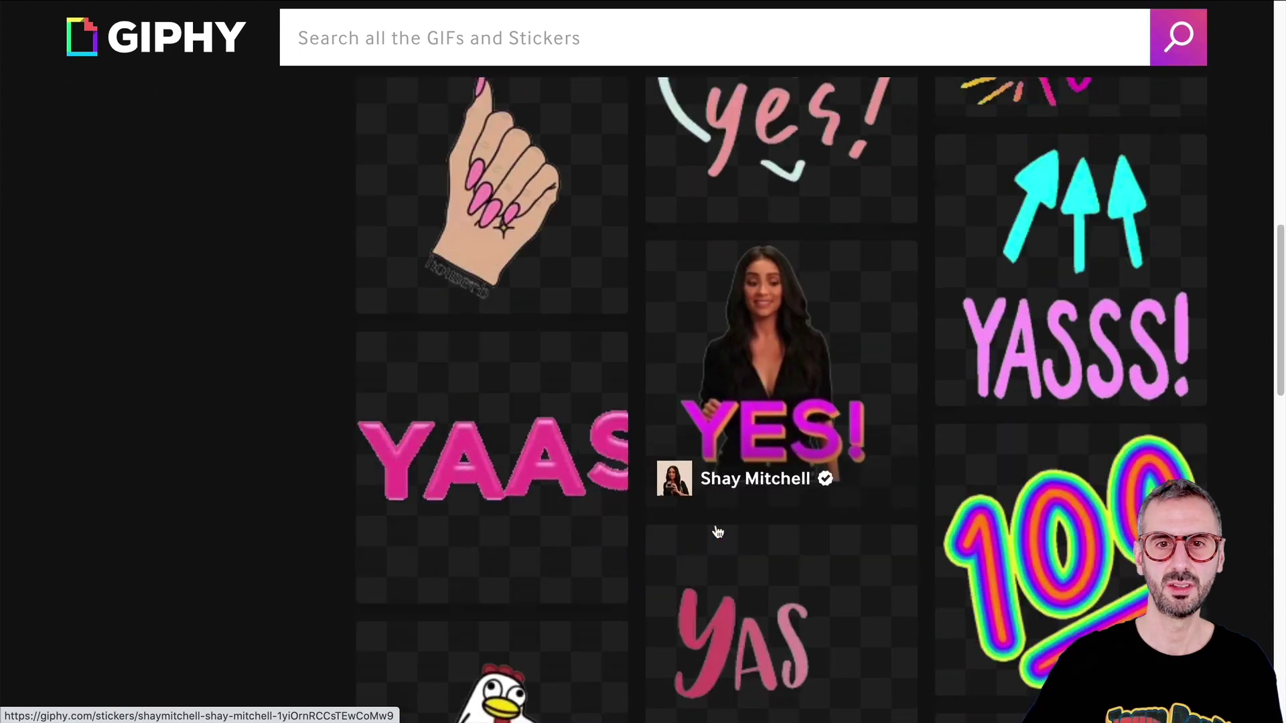
{"action": "scroll", "coordinate": [716, 532], "scroll_direction": "down", "scroll_amount": 5}
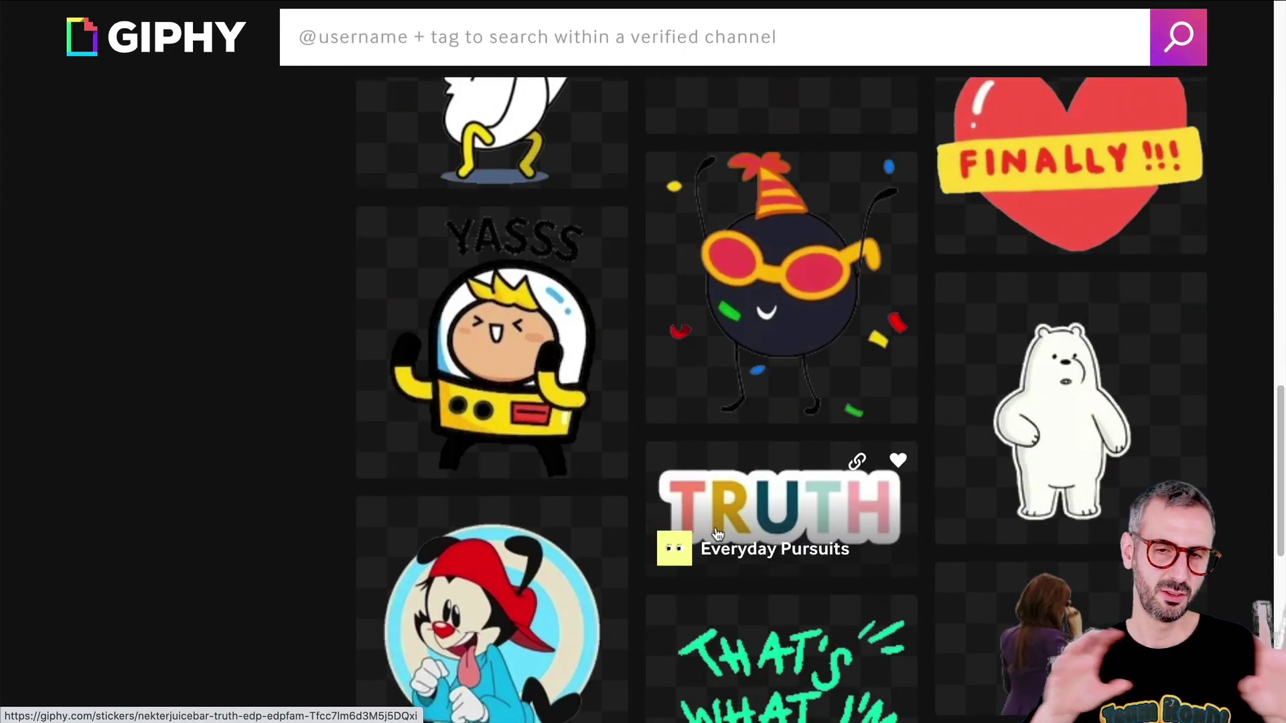
{"action": "scroll", "coordinate": [780, 570], "scroll_direction": "down", "scroll_amount": 3}
{"action": "scroll", "coordinate": [781, 570], "scroll_direction": "down", "scroll_amount": 7}
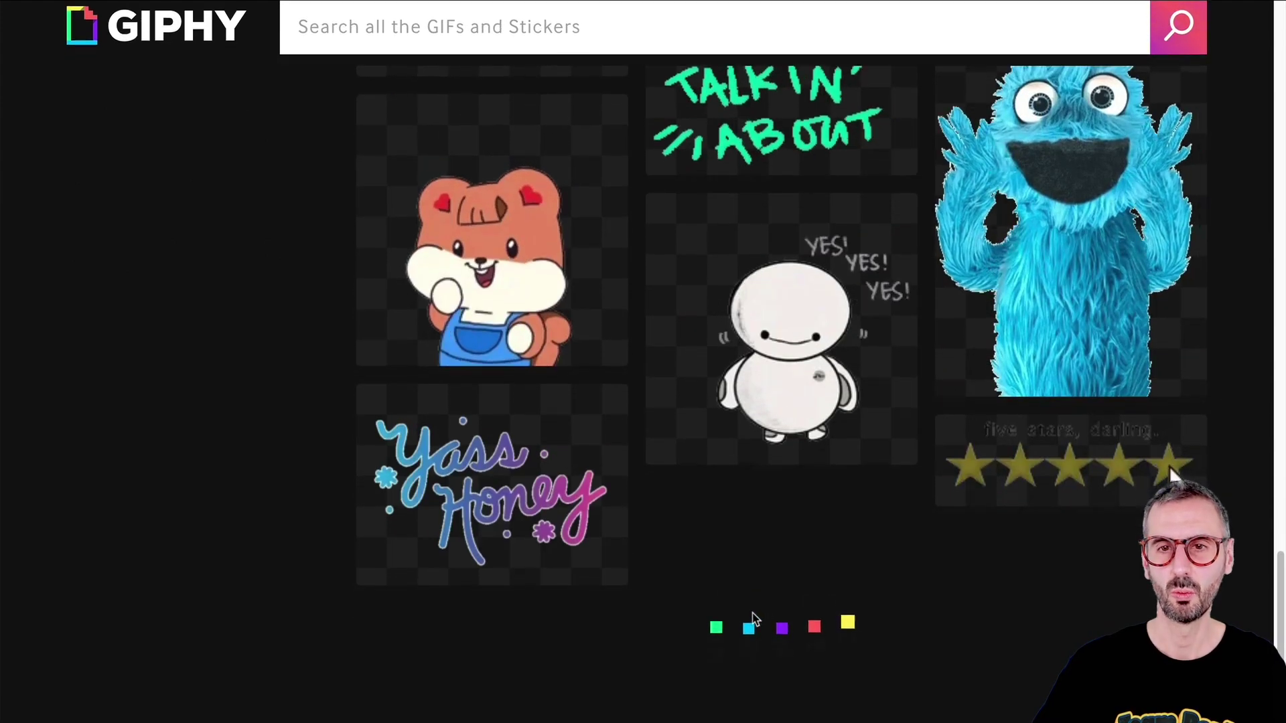
{"action": "scroll", "coordinate": [744, 505], "scroll_direction": "down", "scroll_amount": 15}
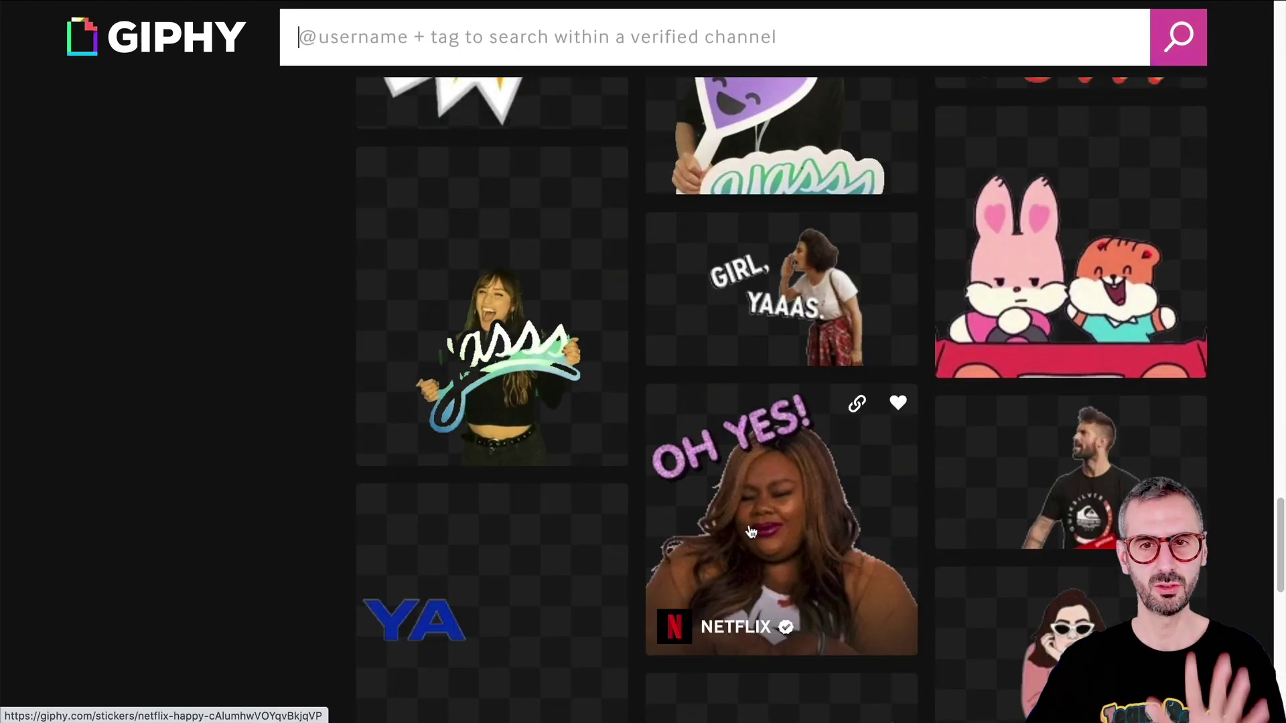
{"action": "scroll", "coordinate": [751, 532], "scroll_direction": "down", "scroll_amount": 7}
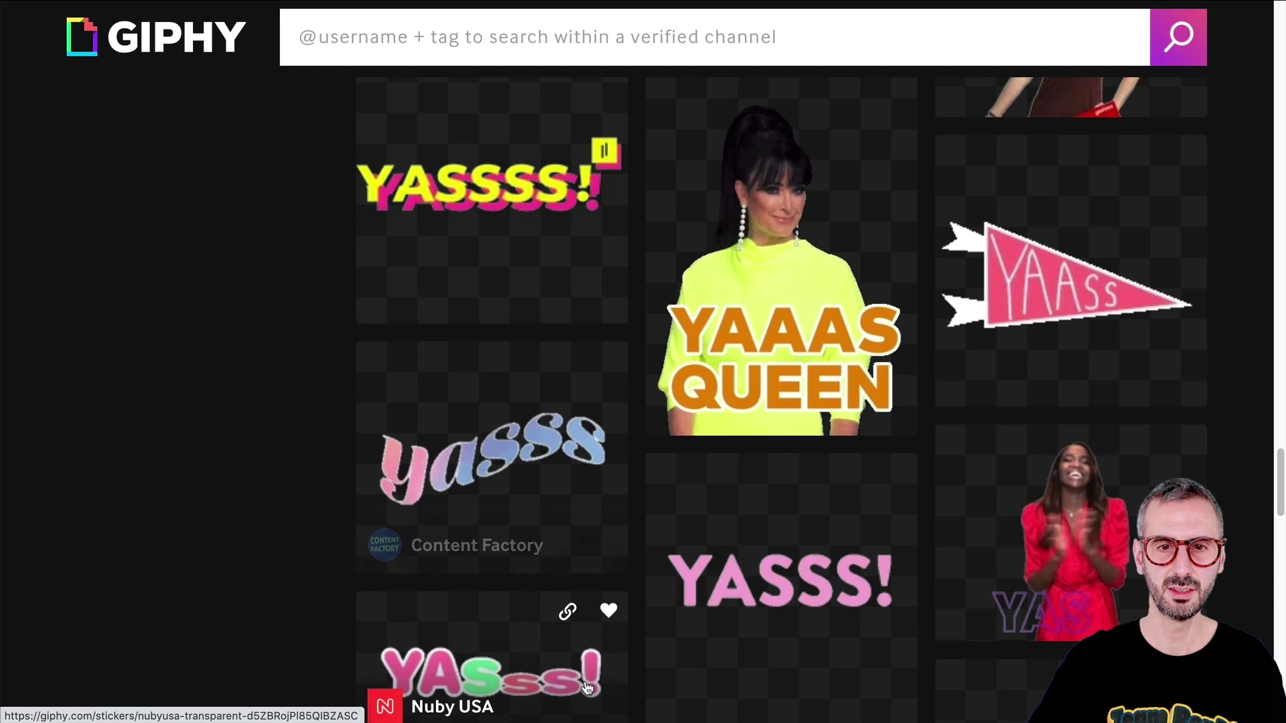
{"action": "scroll", "coordinate": [529, 569], "scroll_direction": "down", "scroll_amount": 8}
{"action": "scroll", "coordinate": [523, 545], "scroll_direction": "down", "scroll_amount": 14}
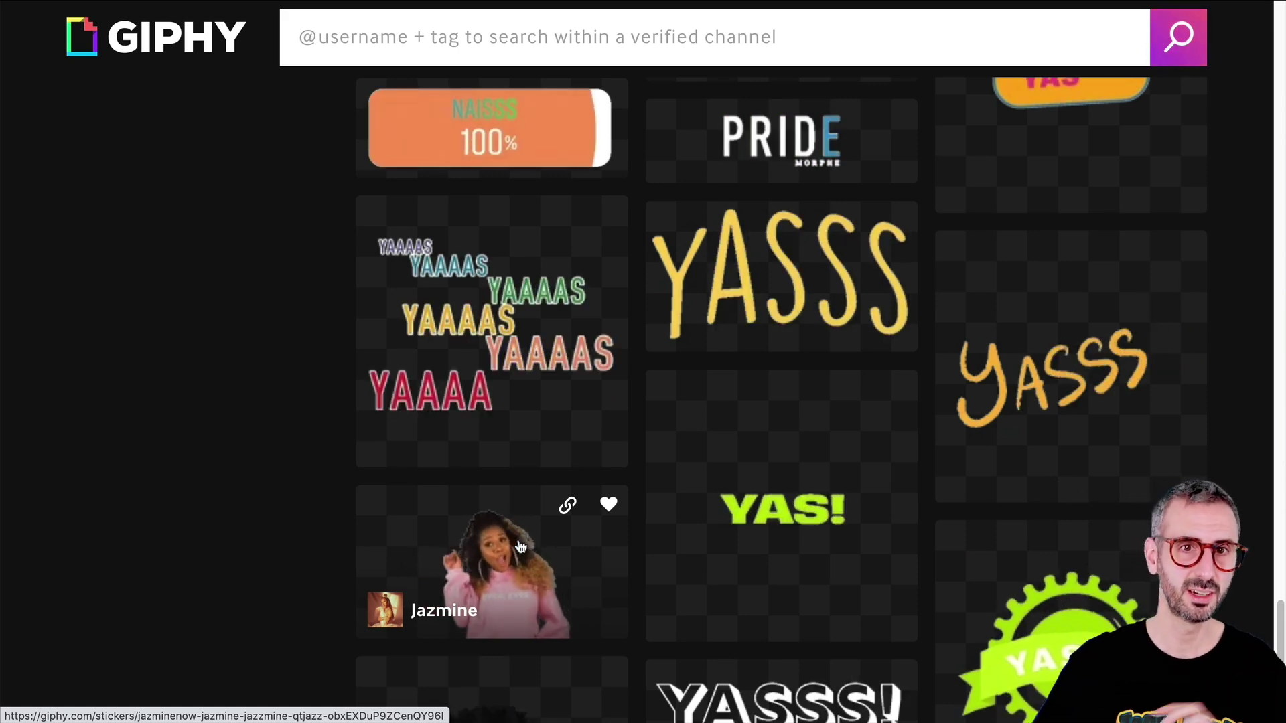
{"action": "scroll", "coordinate": [521, 547], "scroll_direction": "up", "scroll_amount": 8}
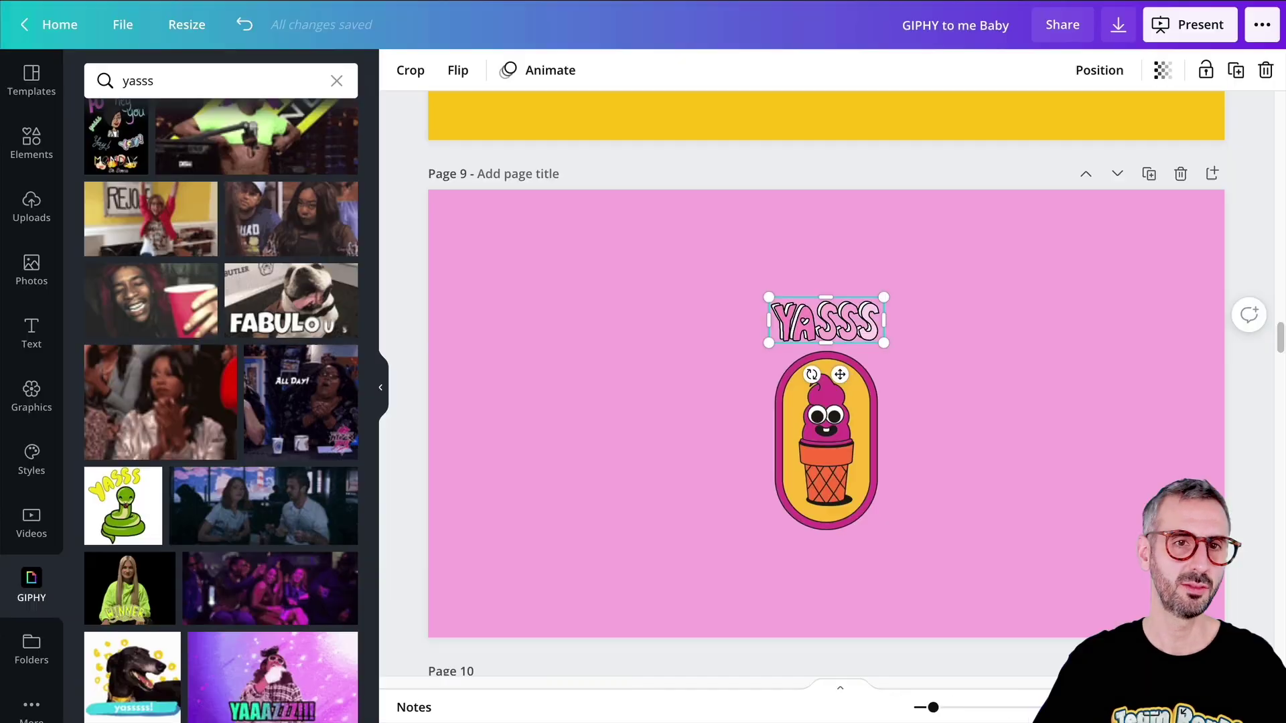
- Search the GIPHY library in Canva for "yasss + sticker" and browse the sticker results
{"action": "left_click", "coordinate": [179, 84]}
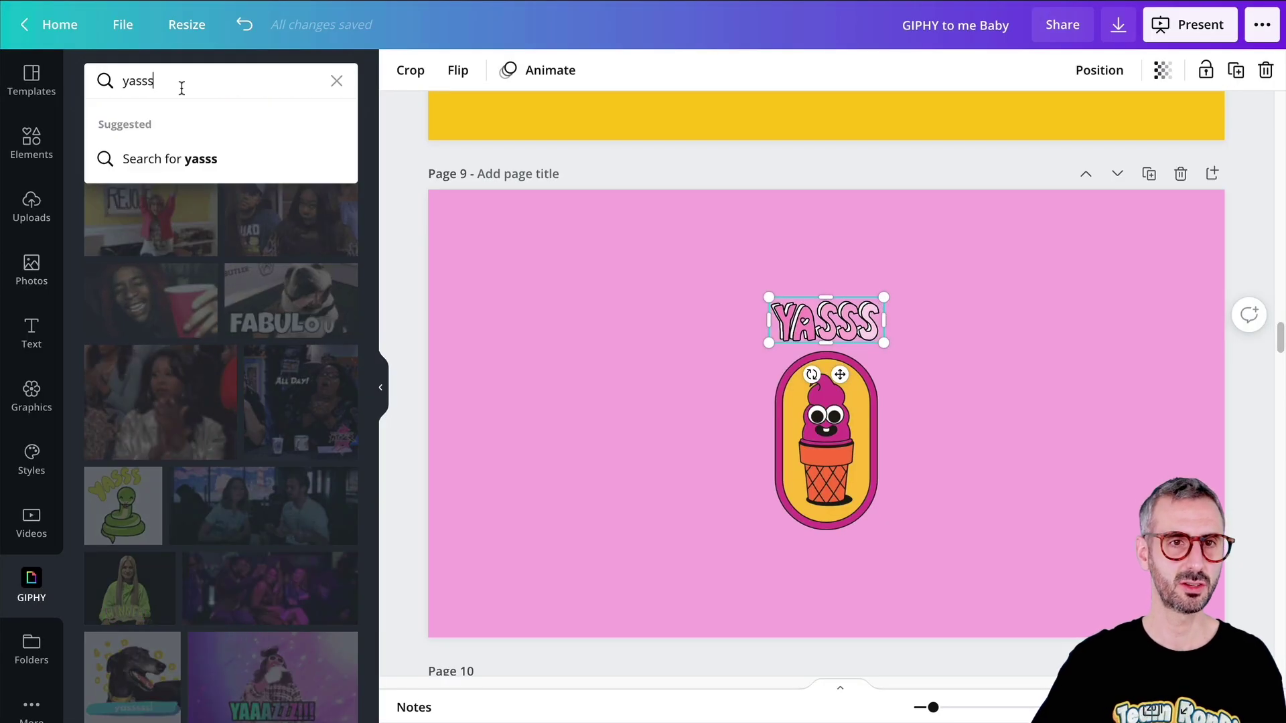
{"action": "type", "text": "+ sticker"}
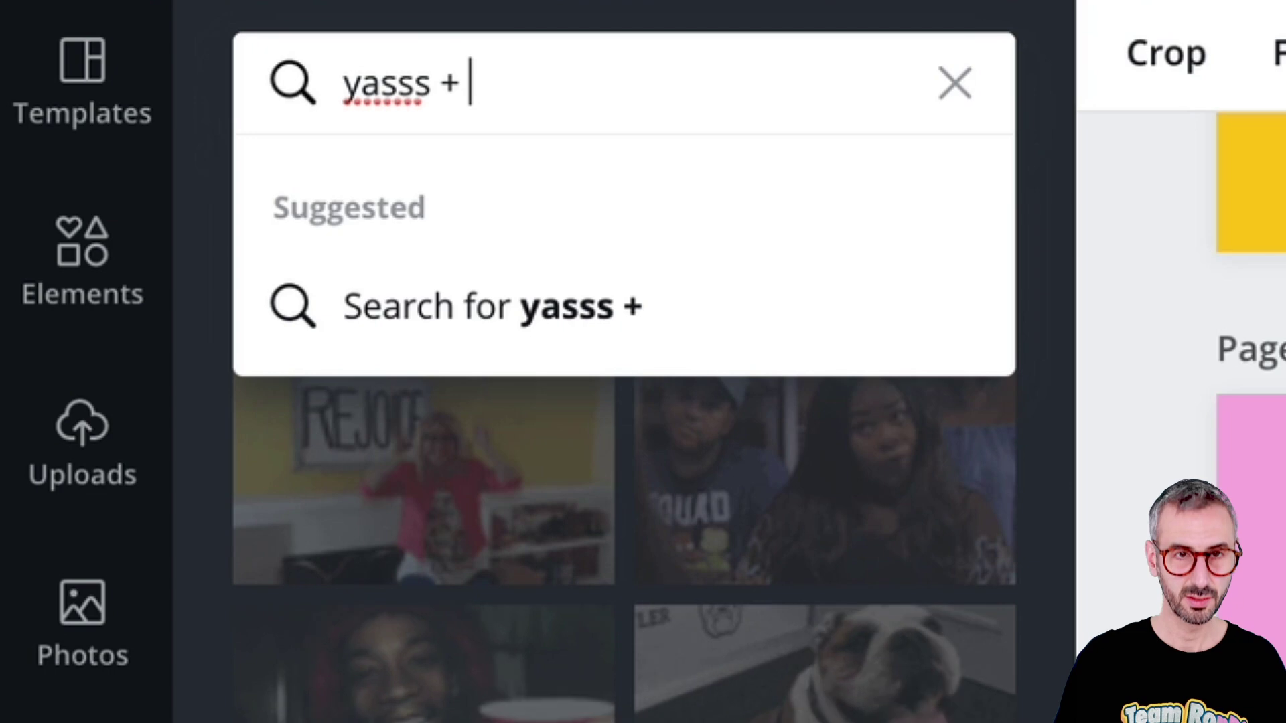
{"action": "key", "text": "Return"}
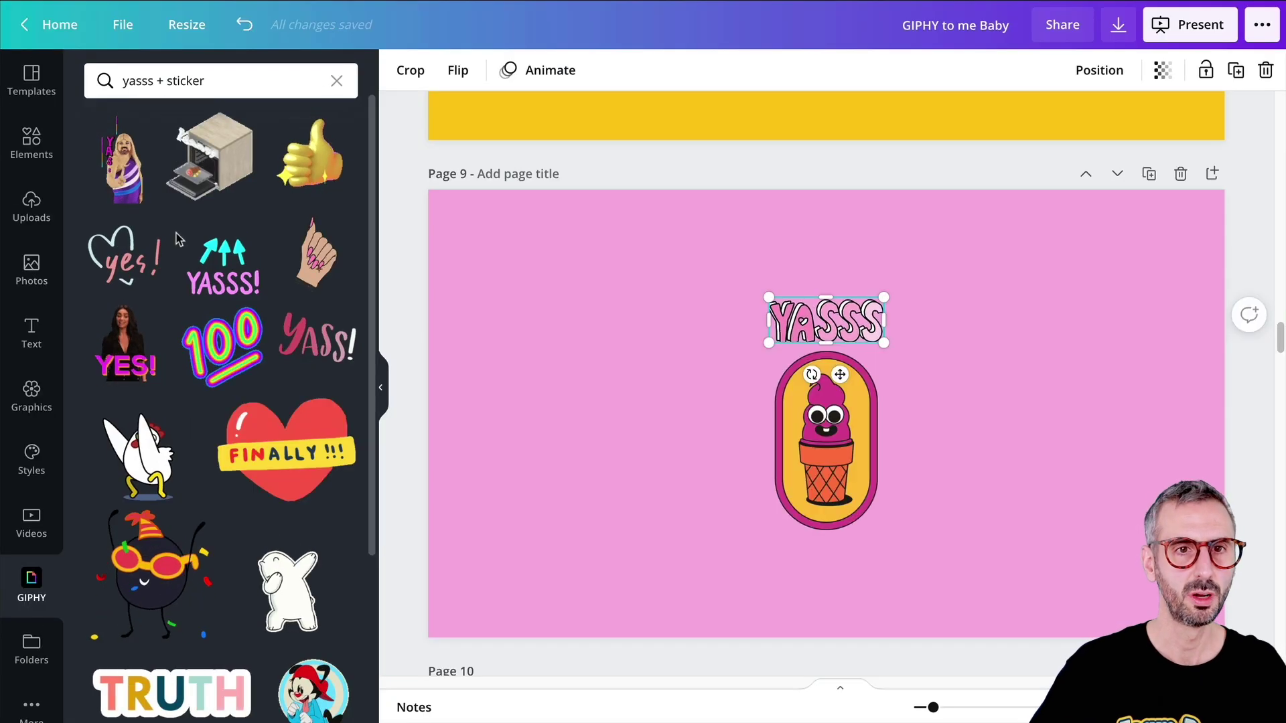
{"action": "scroll", "coordinate": [223, 444], "scroll_direction": "down", "scroll_amount": 3}
{"action": "scroll", "coordinate": [223, 445], "scroll_direction": "down", "scroll_amount": 15}
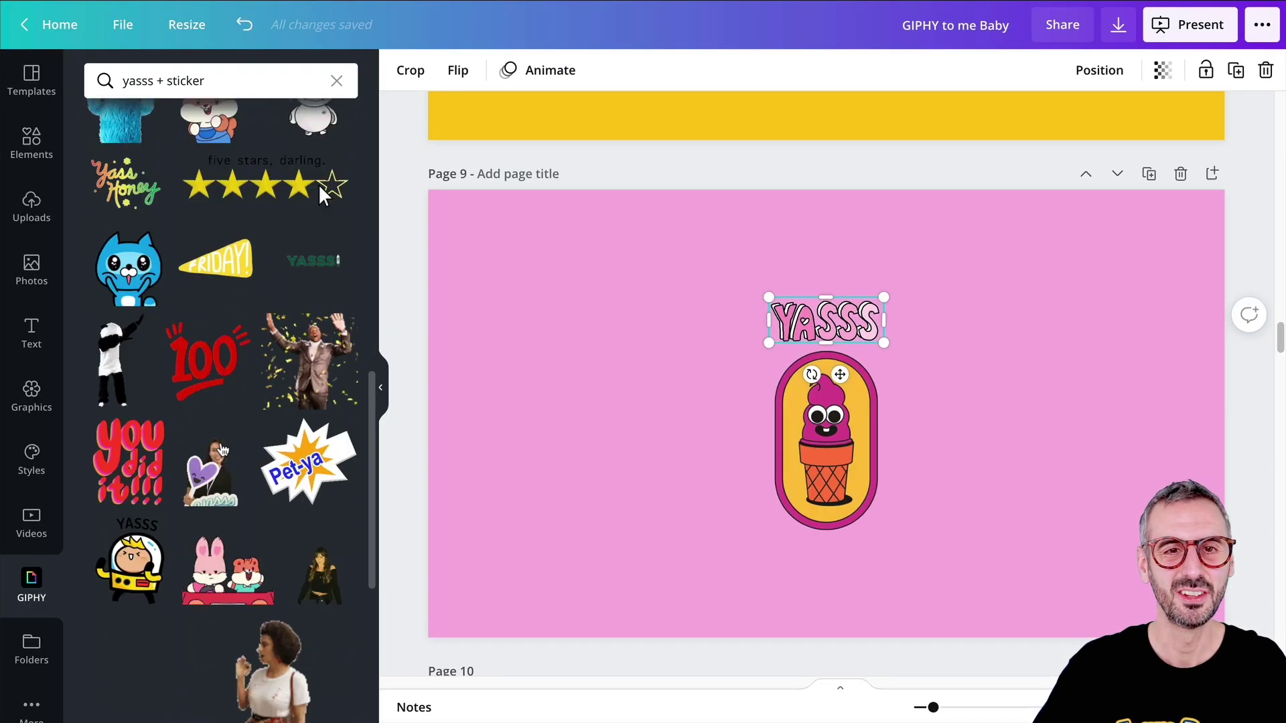
{"action": "scroll", "coordinate": [215, 348], "scroll_direction": "up", "scroll_amount": 3}
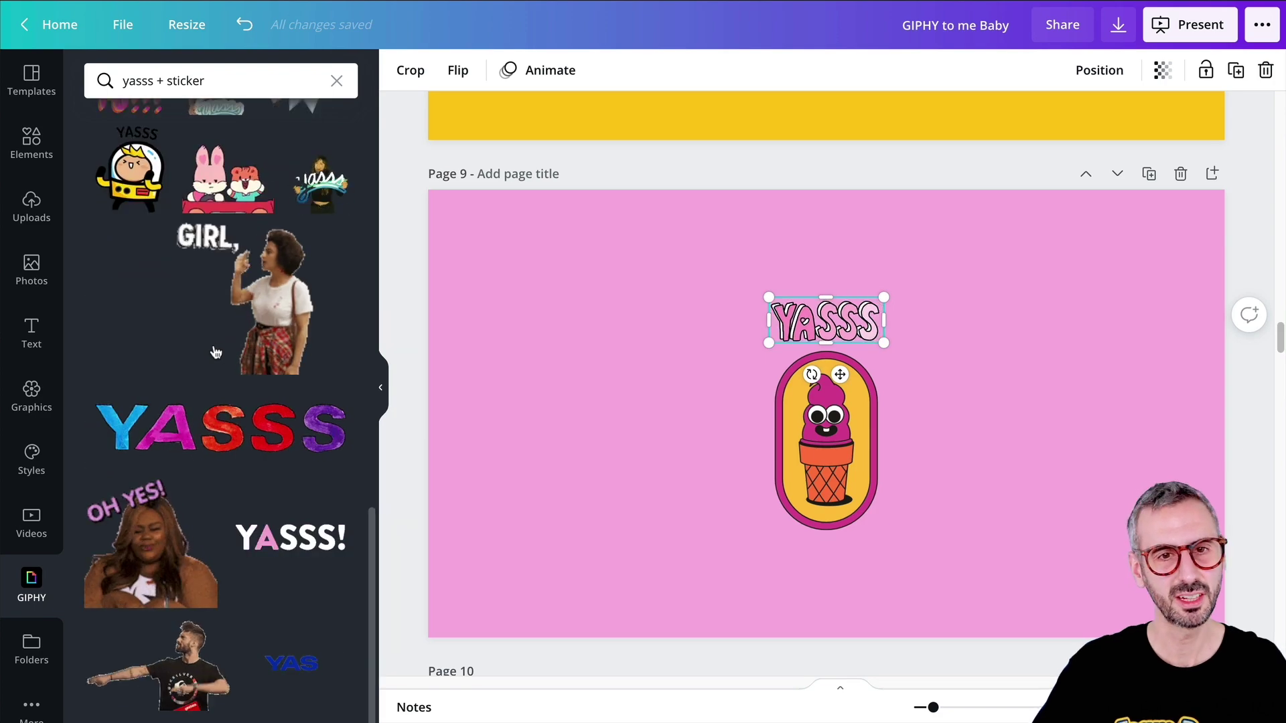
{"action": "scroll", "coordinate": [205, 537], "scroll_direction": "up", "scroll_amount": 6}
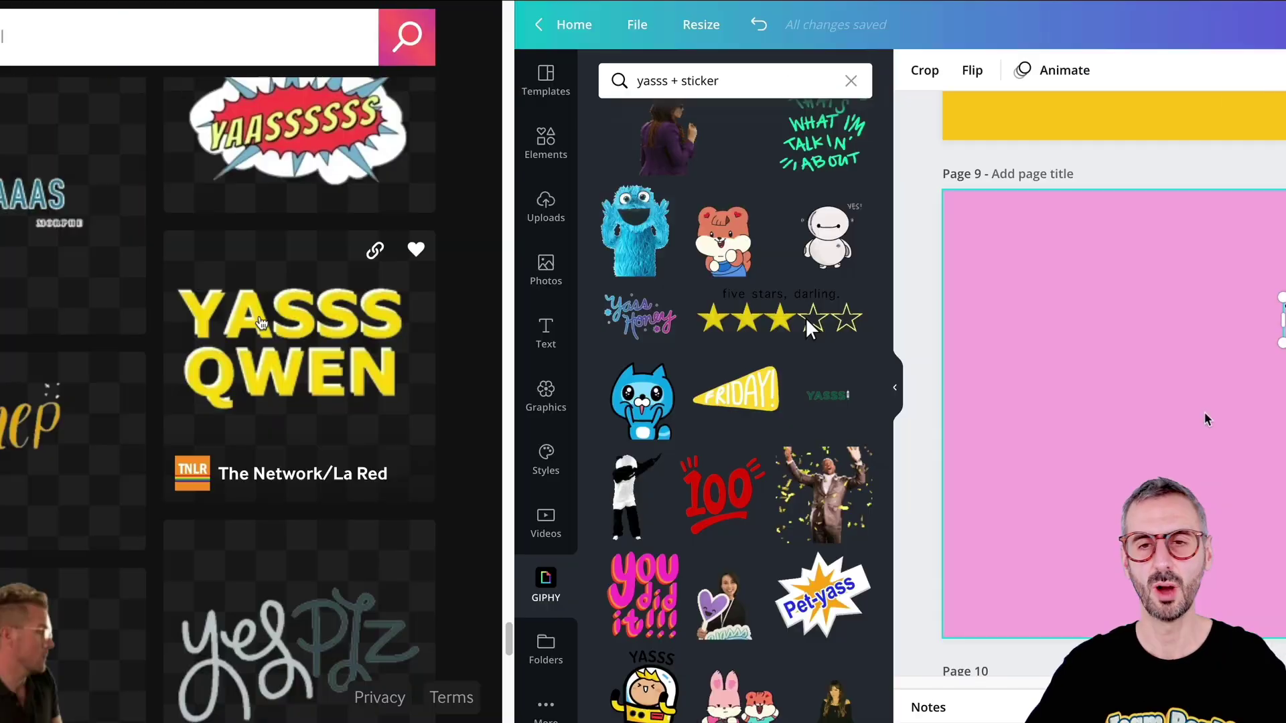
- Return to the "yasss" sticker results on the GIPHY website and copy the link of the YASSS QWEN sticker
{"action": "scroll", "coordinate": [1037, 437], "scroll_direction": "up", "scroll_amount": 2}
{"action": "scroll", "coordinate": [1036, 437], "scroll_direction": "down", "scroll_amount": 2}
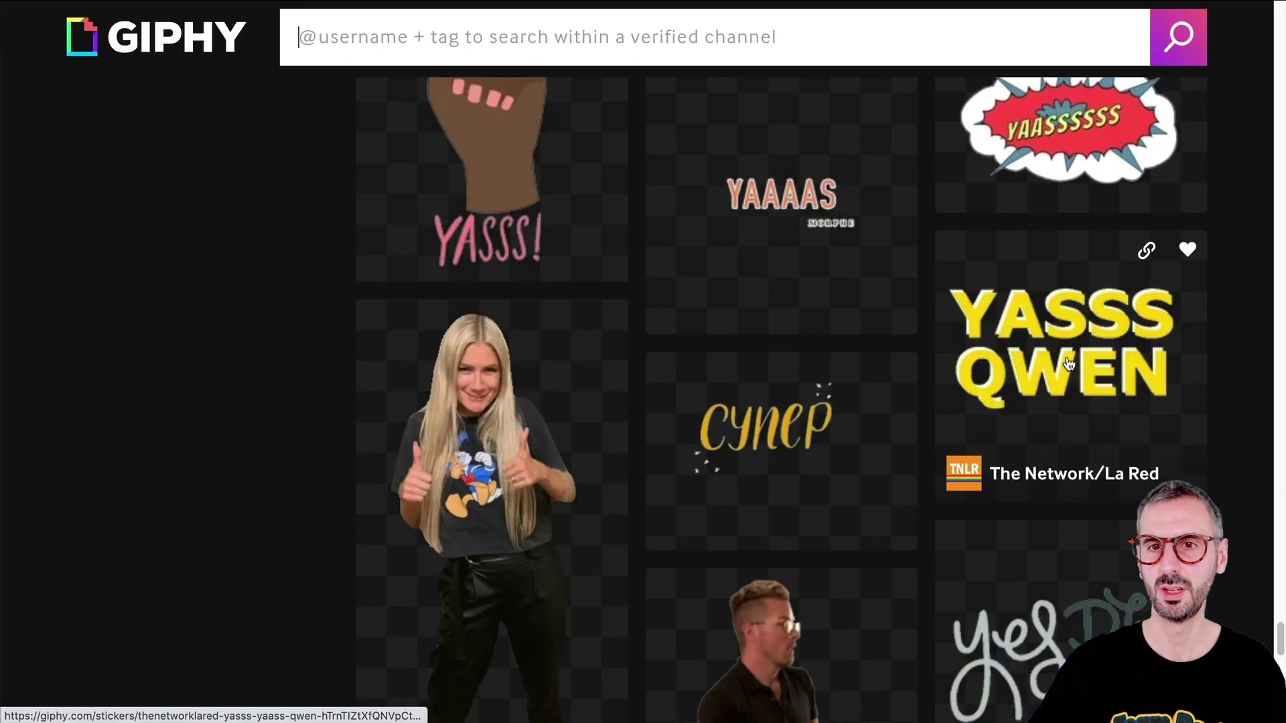
{"action": "scroll", "coordinate": [1048, 326], "scroll_direction": "up", "scroll_amount": 2}
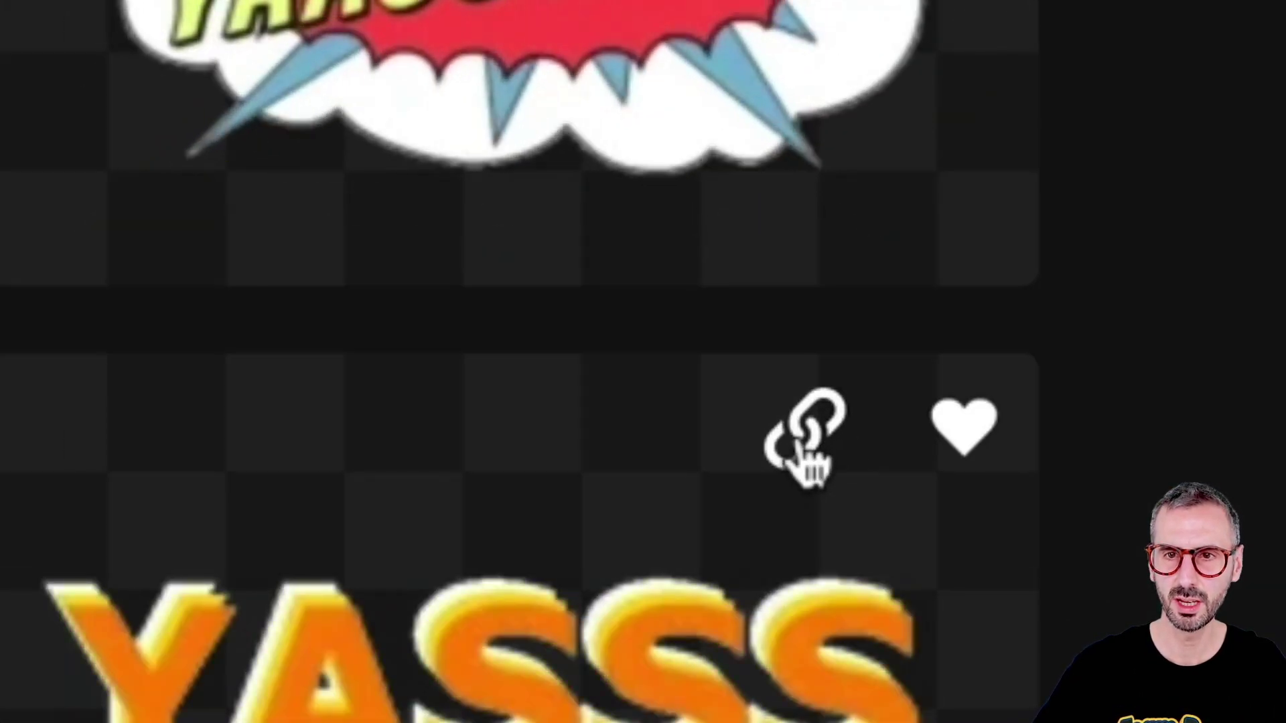
{"action": "left_click", "coordinate": [949, 421]}
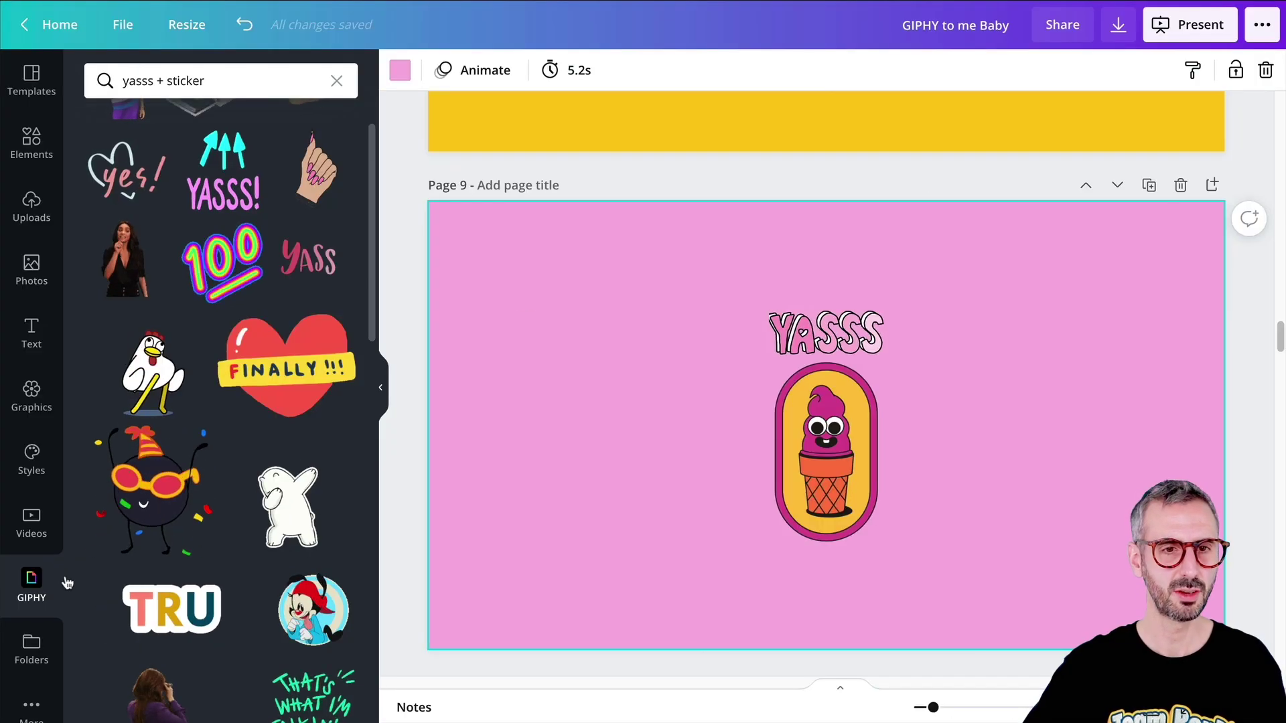
- Switch to Canva, embed the copied GIPHY link on page 9 through the Embeds app and place it left of the ice cream
{"action": "scroll", "coordinate": [66, 590], "scroll_direction": "down", "scroll_amount": 1}
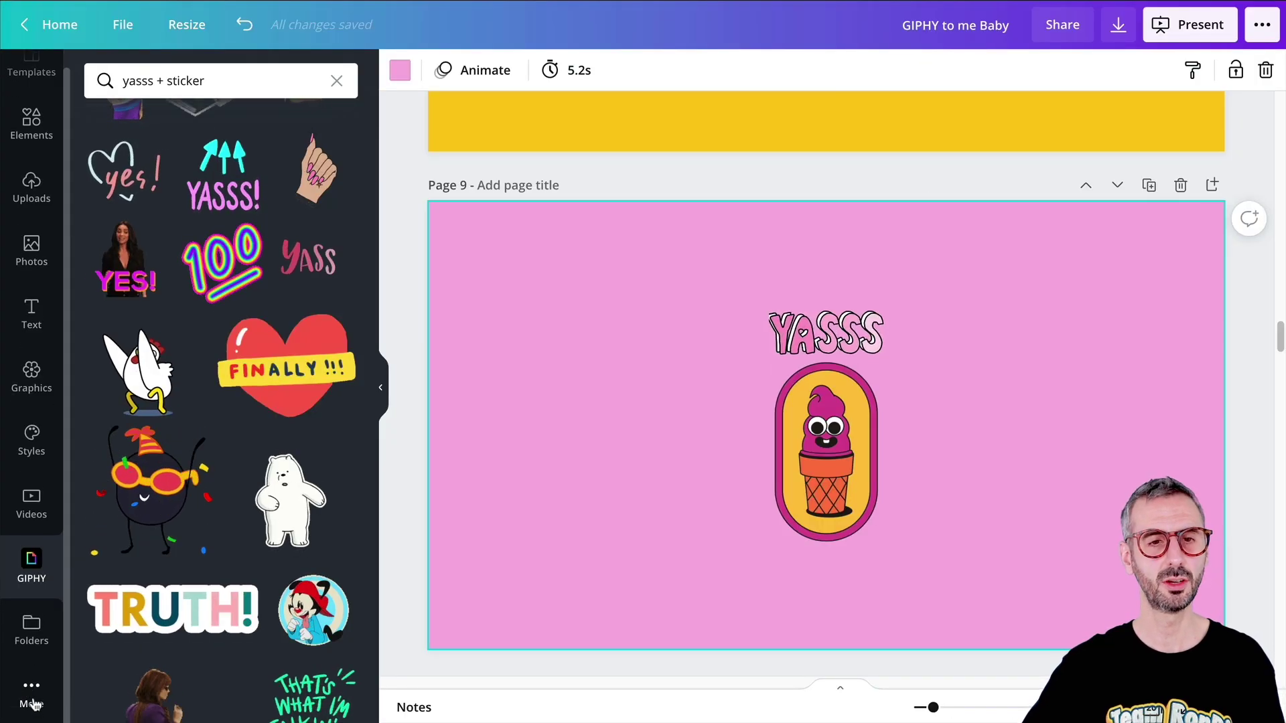
{"action": "left_click", "coordinate": [33, 692]}
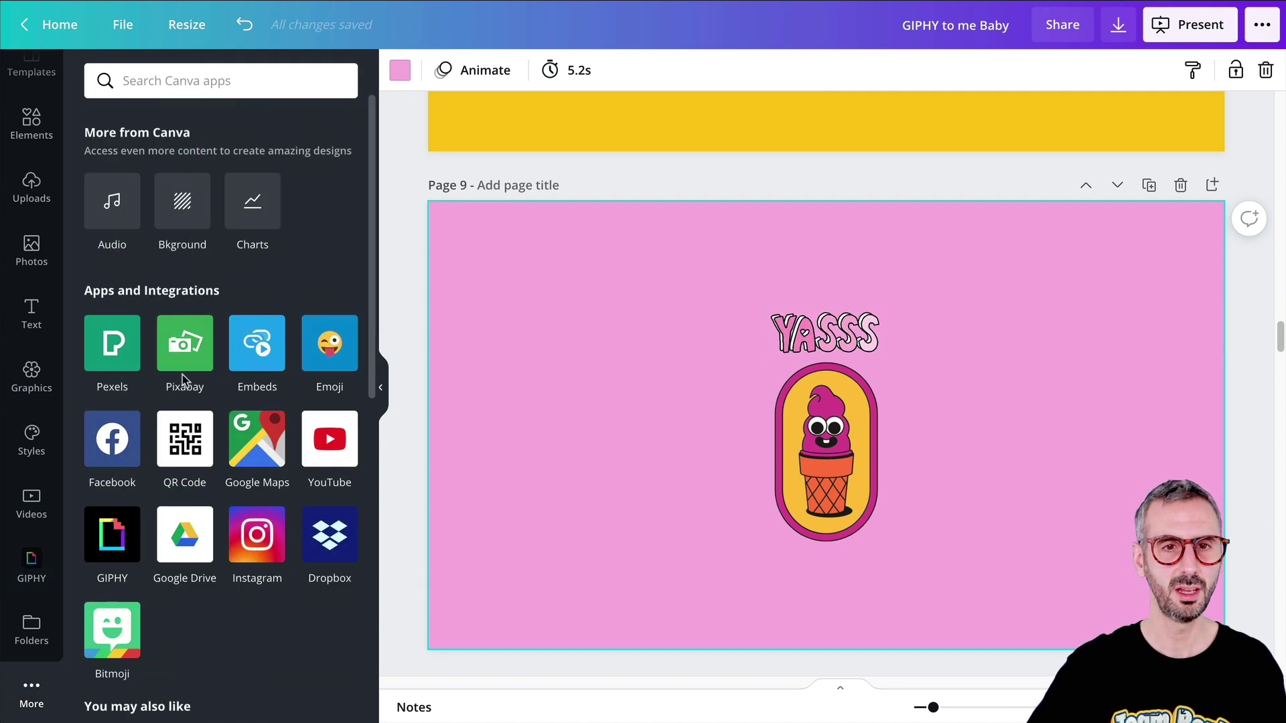
{"action": "left_click", "coordinate": [257, 344]}
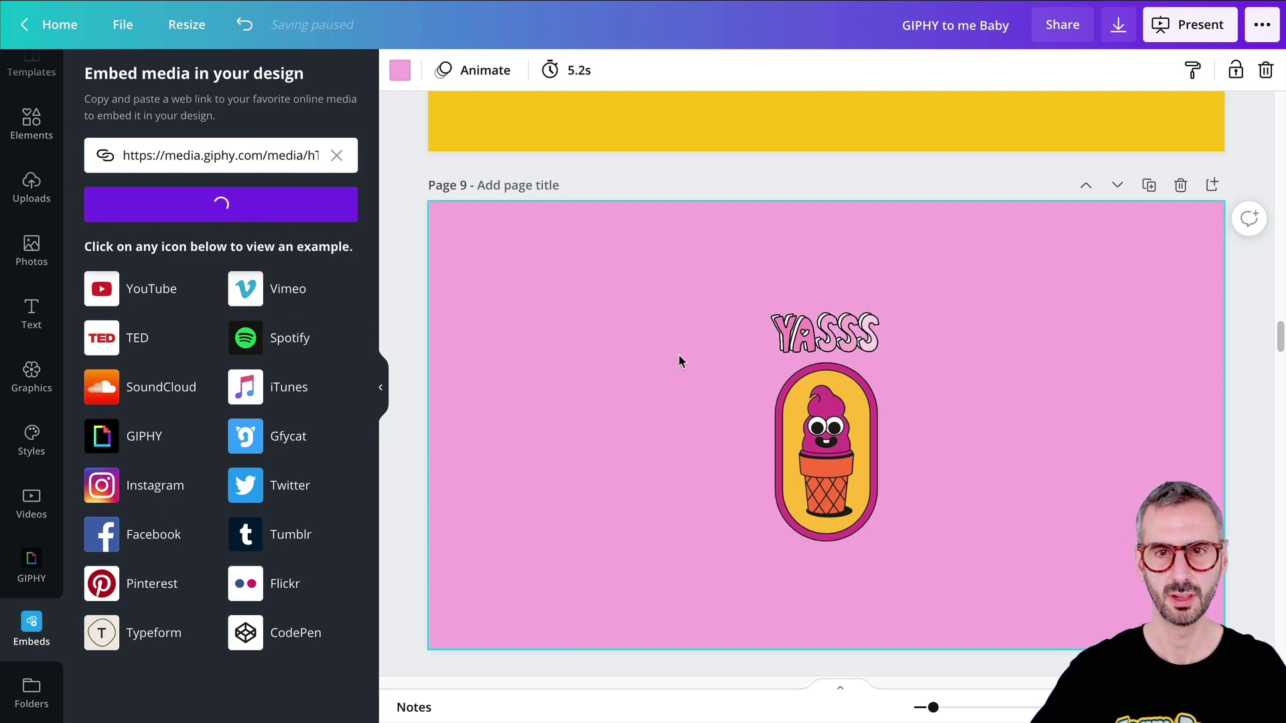
{"action": "left_click_drag", "start_coordinate": [753, 428], "coordinate": [535, 436]}
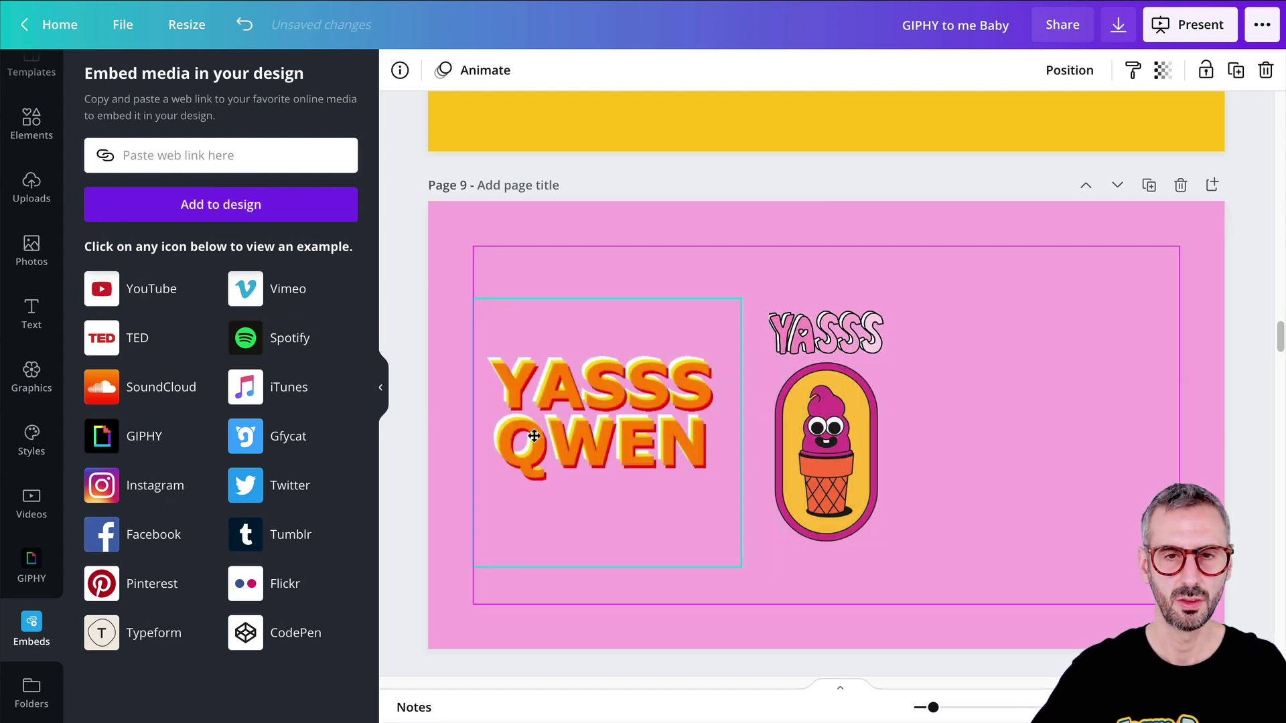
{"action": "left_click", "coordinate": [600, 421]}
{"action": "mouse_move", "coordinate": [599, 421]}
{"action": "left_mouse_down"}
{"action": "mouse_move", "coordinate": [599, 483]}
{"action": "mouse_move", "coordinate": [584, 421]}
{"action": "left_mouse_up"}
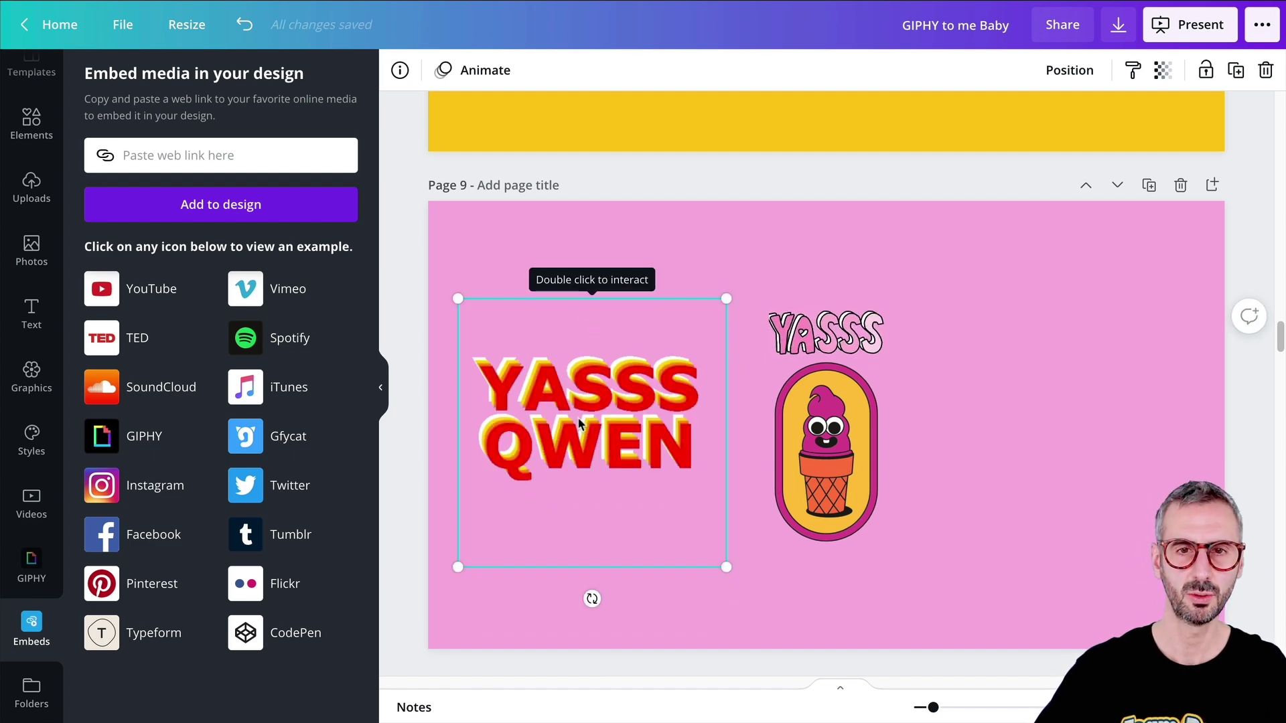
- Interact with the embedded YASSS QWEN sticker on page 9 and browse its related GIFs
{"action": "double_click", "coordinate": [584, 447]}
{"action": "scroll", "coordinate": [586, 452], "scroll_direction": "down", "scroll_amount": 3}
{"action": "scroll", "coordinate": [585, 460], "scroll_direction": "up", "scroll_amount": 3}
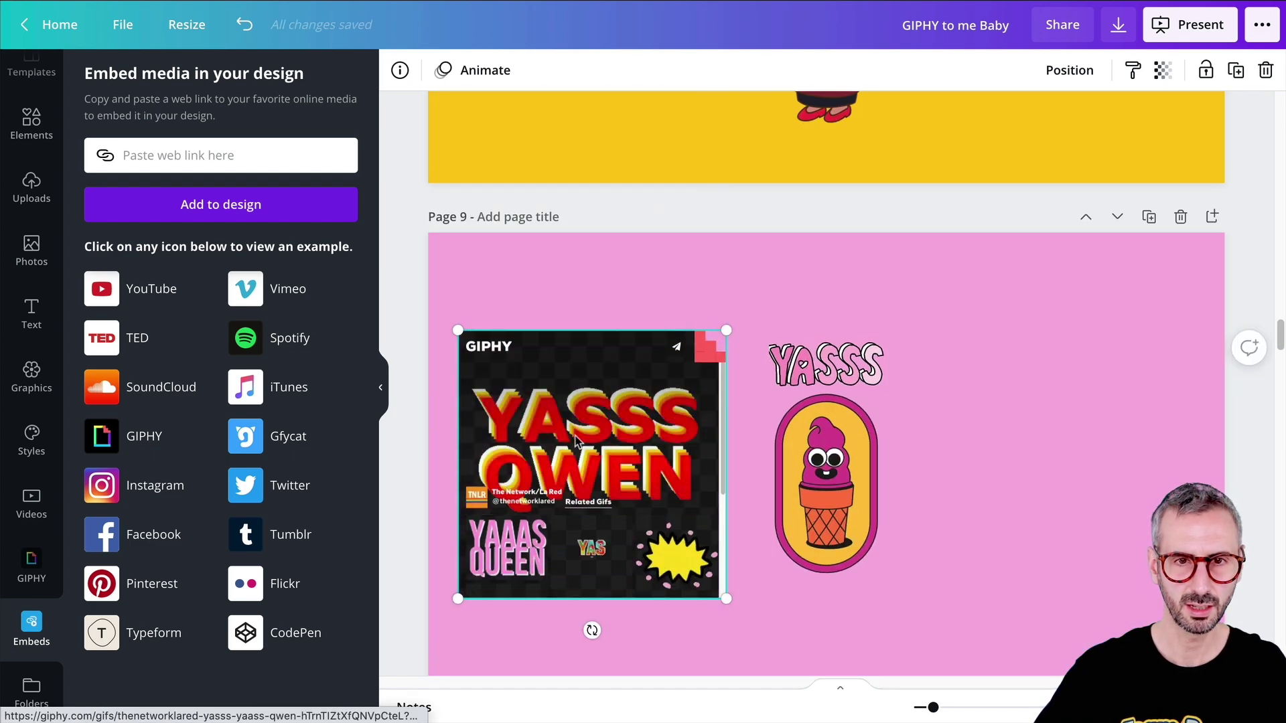
{"action": "scroll", "coordinate": [544, 506], "scroll_direction": "down", "scroll_amount": 3}
{"action": "scroll", "coordinate": [544, 506], "scroll_direction": "down", "scroll_amount": 5}
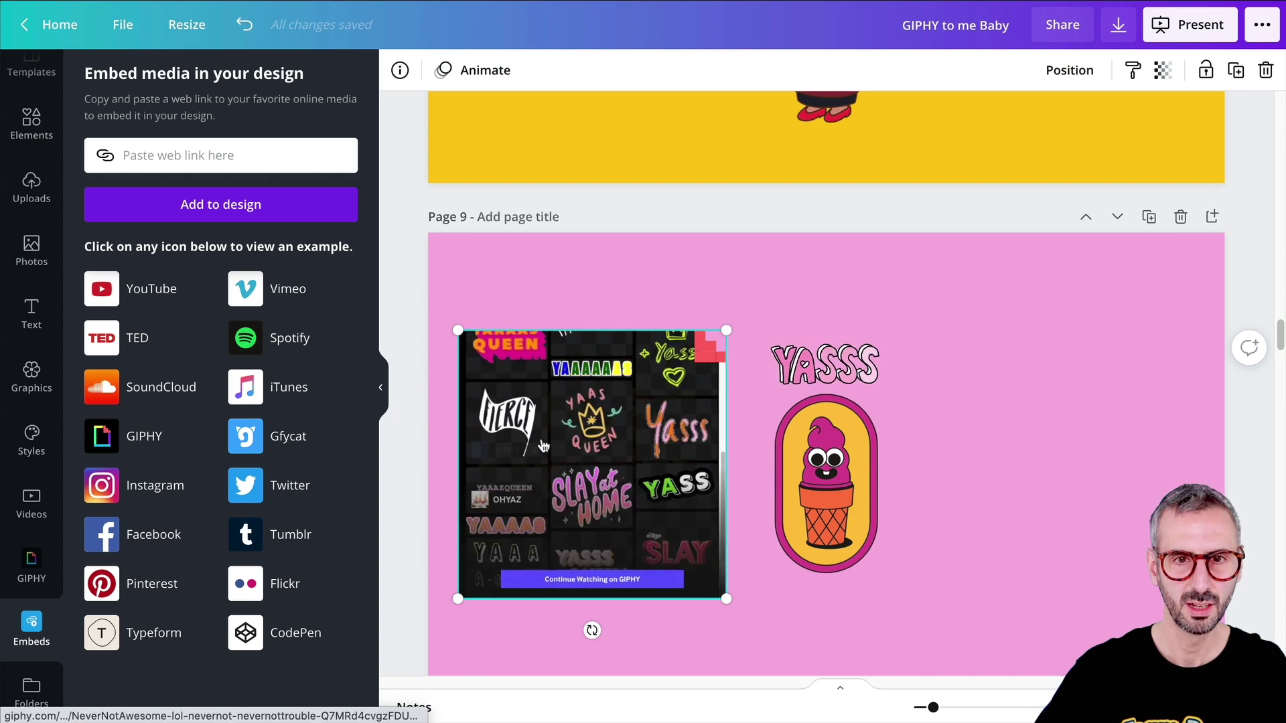
{"action": "scroll", "coordinate": [598, 342], "scroll_direction": "up", "scroll_amount": 3}
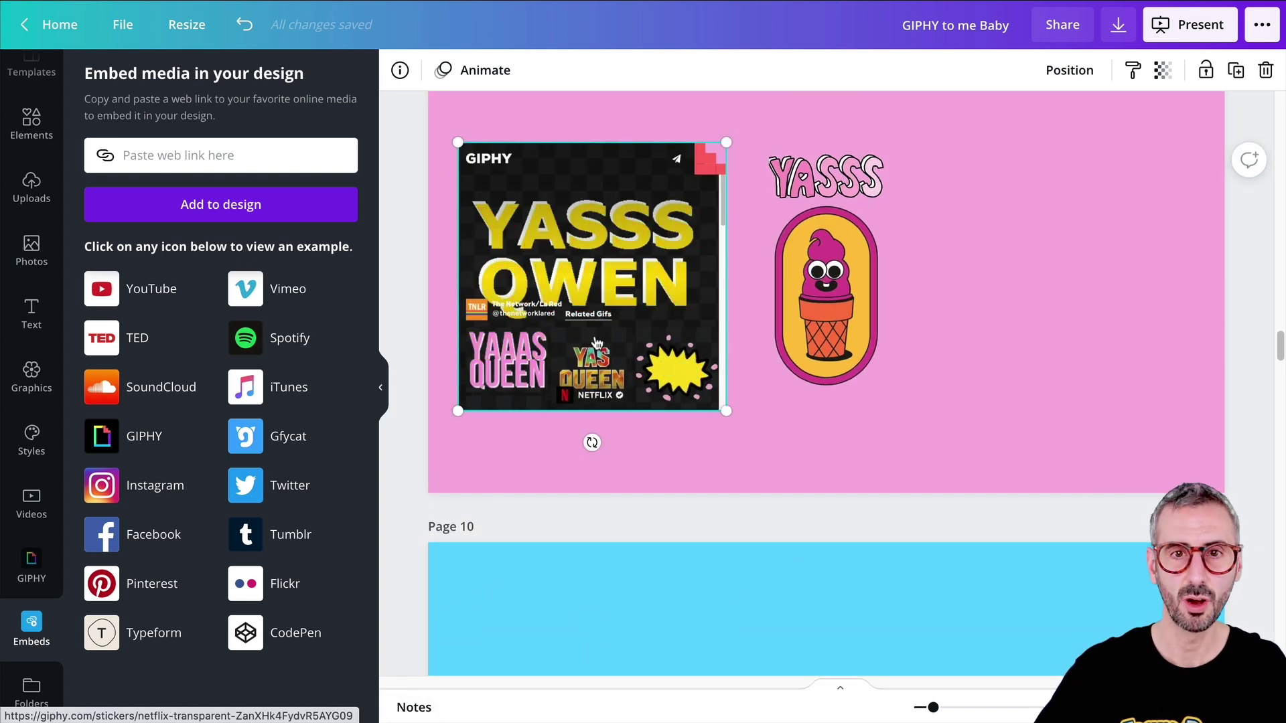
{"action": "scroll", "coordinate": [601, 337], "scroll_direction": "down", "scroll_amount": 2}
{"action": "scroll", "coordinate": [602, 335], "scroll_direction": "down", "scroll_amount": 5}
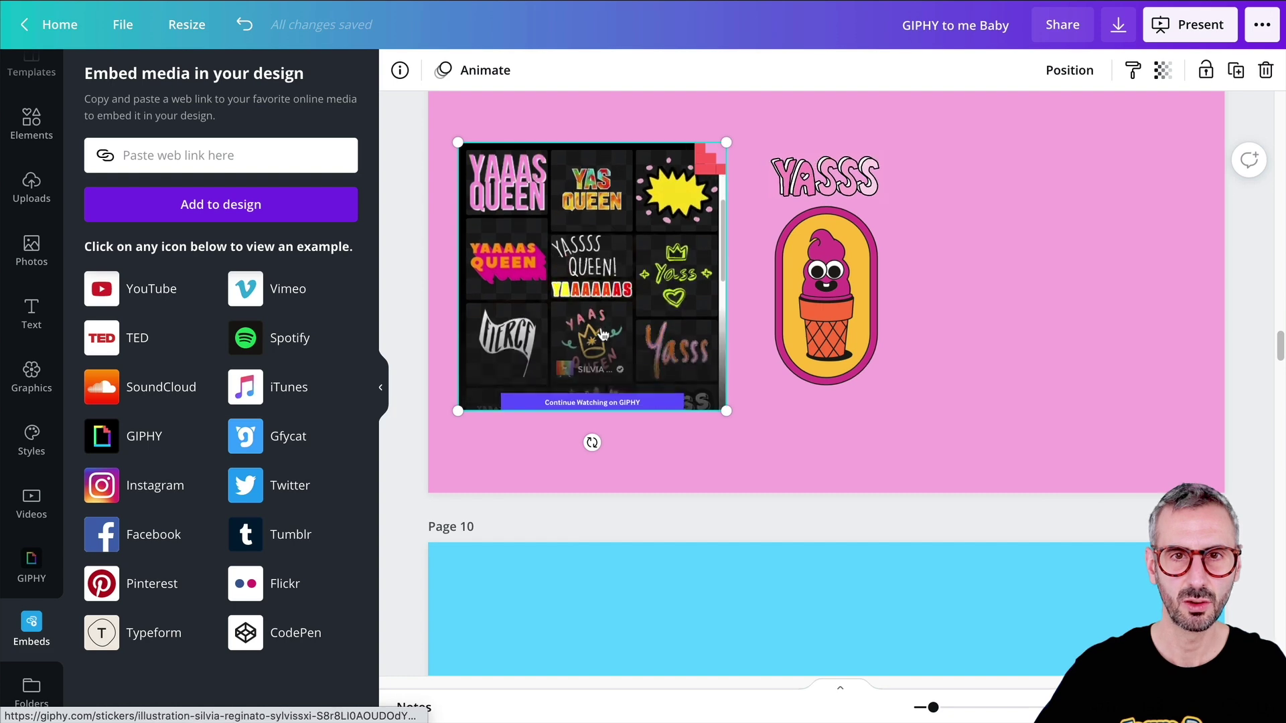
{"action": "scroll", "coordinate": [602, 335], "scroll_direction": "down", "scroll_amount": 2}
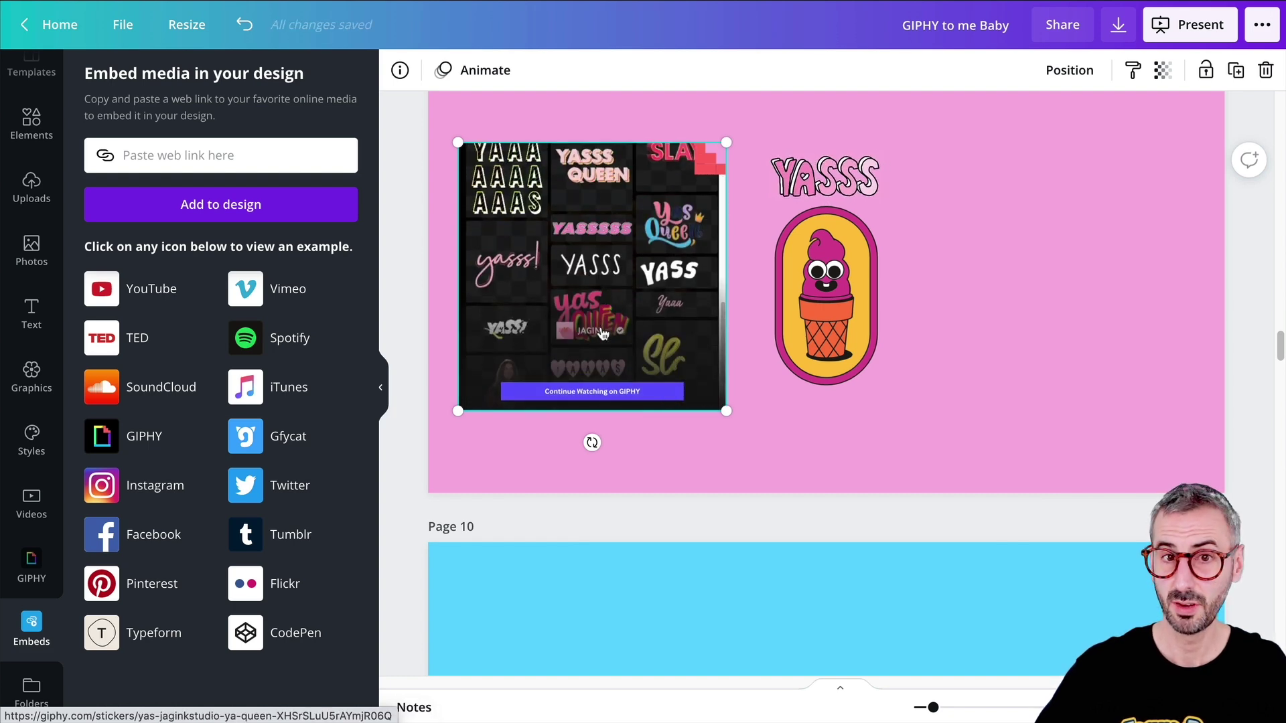
- Open the pink handwritten "yasss!" sticker from the related GIFs on the GIPHY website and look through its page
{"action": "left_click", "coordinate": [514, 262]}
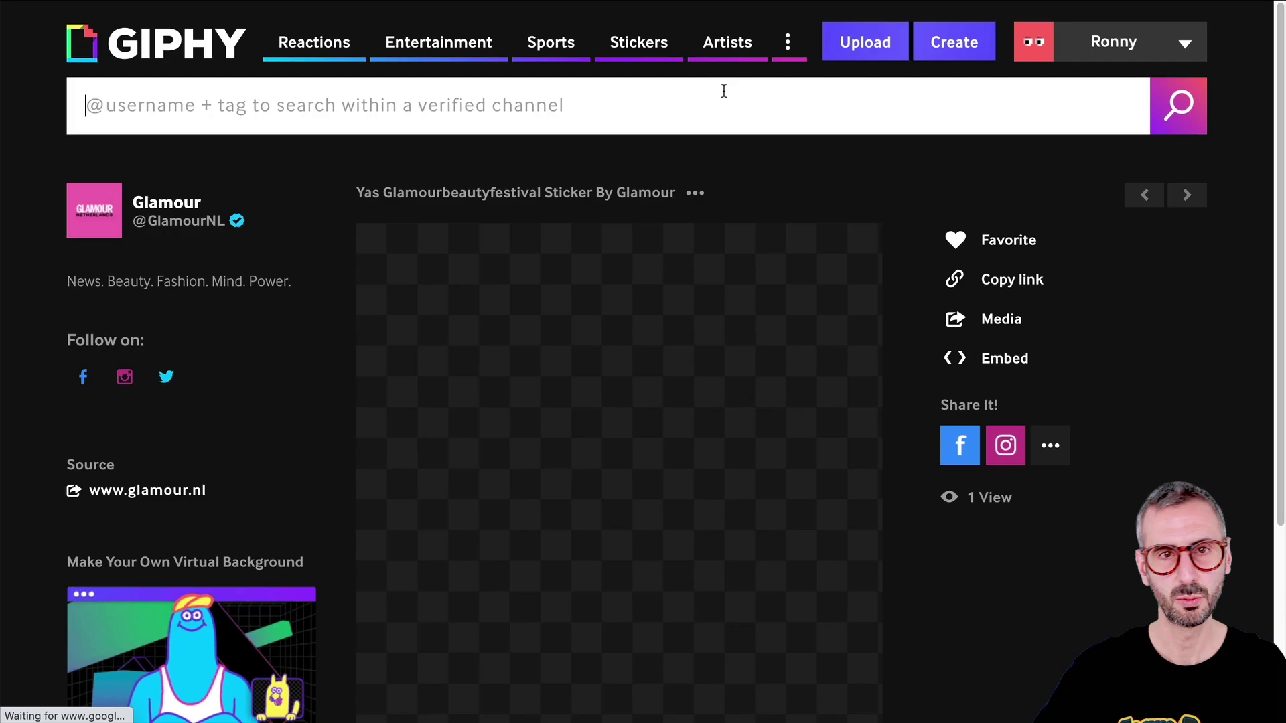
{"action": "scroll", "coordinate": [677, 320], "scroll_direction": "down", "scroll_amount": 2}
{"action": "scroll", "coordinate": [678, 328], "scroll_direction": "down", "scroll_amount": 2}
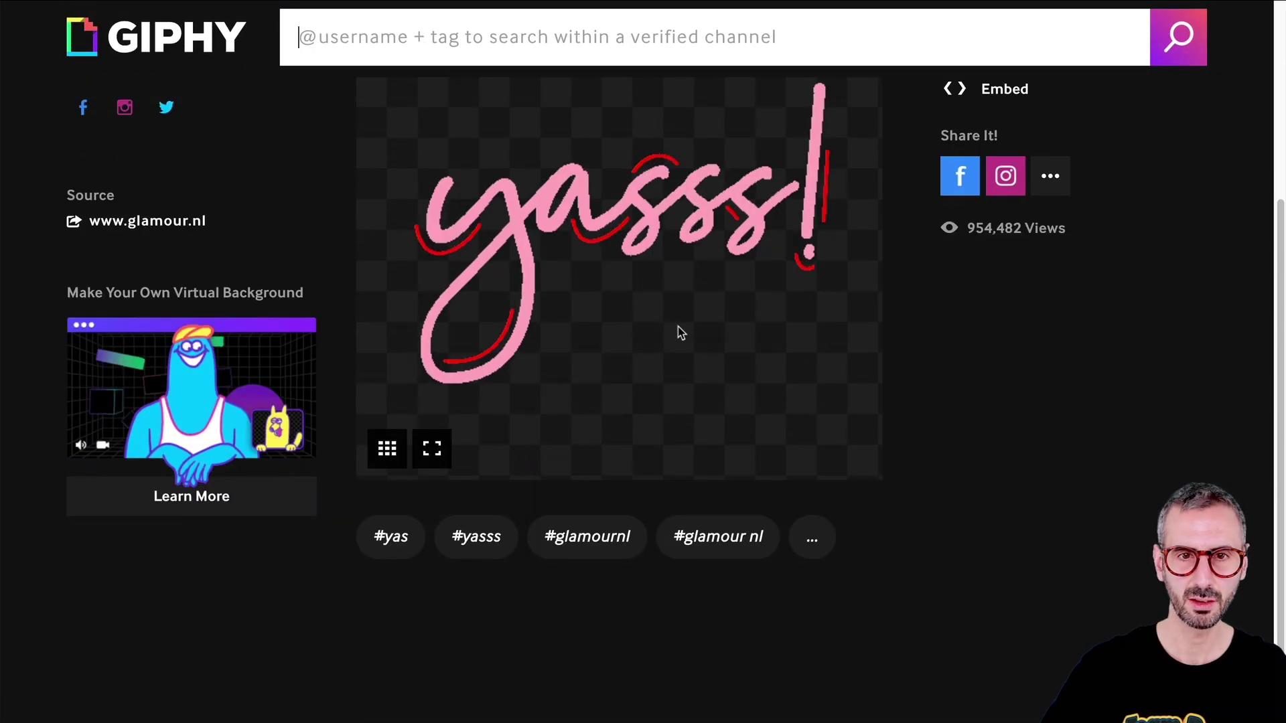
{"action": "scroll", "coordinate": [678, 332], "scroll_direction": "down", "scroll_amount": 5}
{"action": "scroll", "coordinate": [680, 333], "scroll_direction": "down", "scroll_amount": 4}
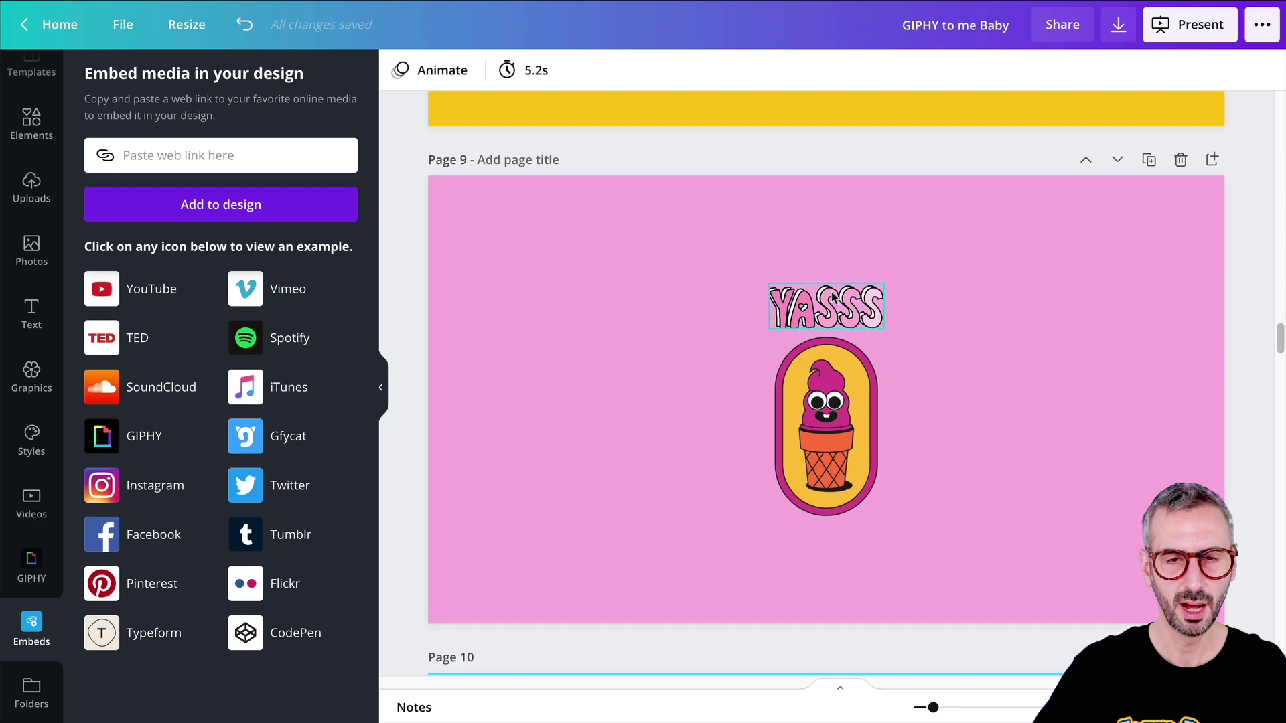
- Uncrop the YASSS sticker on page 9 to its full square and move it up, left of the ice cream
{"action": "double_click", "coordinate": [567, 469]}
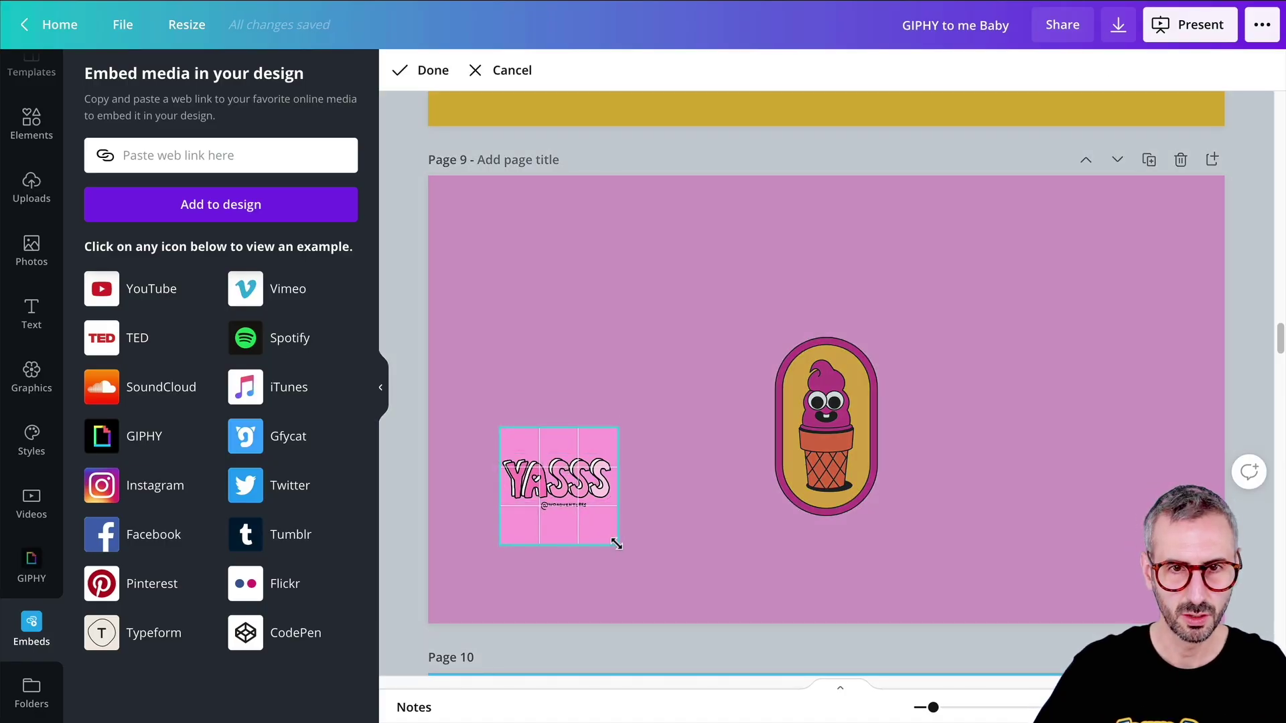
{"action": "left_click", "coordinate": [678, 571]}
{"action": "left_click_drag", "start_coordinate": [589, 452], "coordinate": [662, 318]}
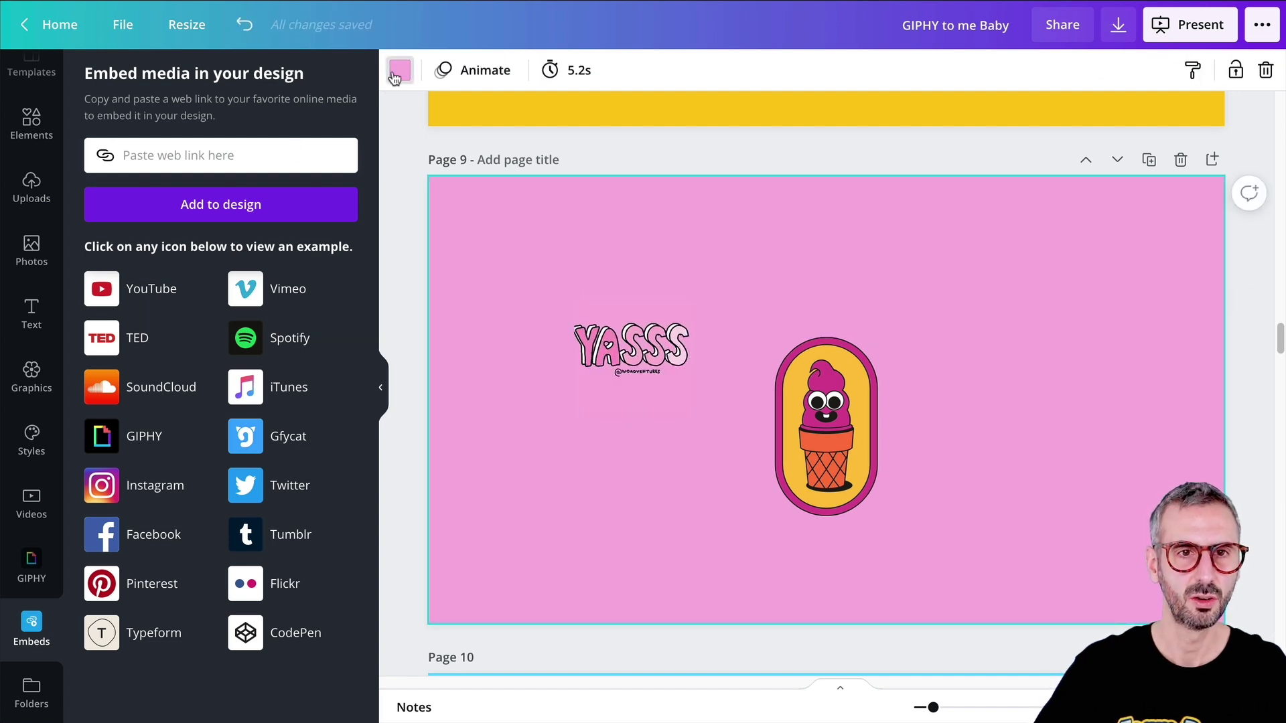
- Change page 9's background to the bright green document colour and shift the YASSS sticker slightly left
{"action": "left_click", "coordinate": [399, 70]}
{"action": "left_click", "coordinate": [161, 249]}
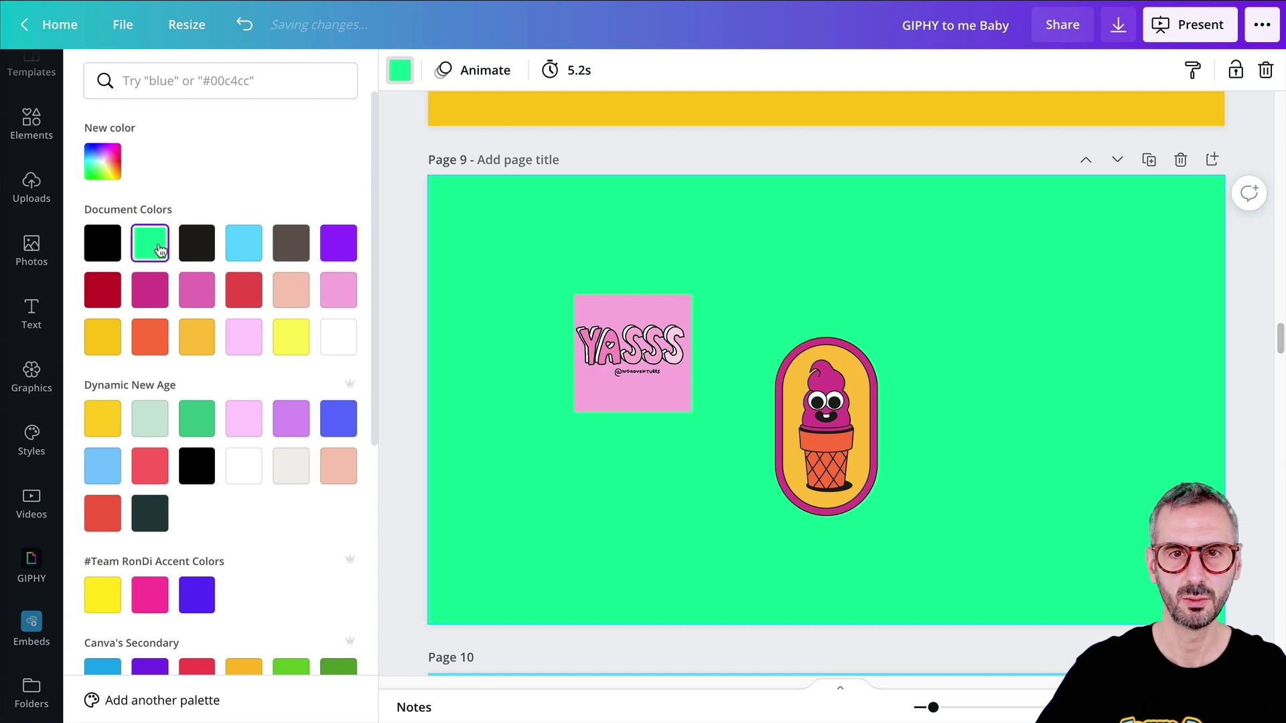
{"action": "left_click_drag", "start_coordinate": [600, 383], "coordinate": [567, 388]}
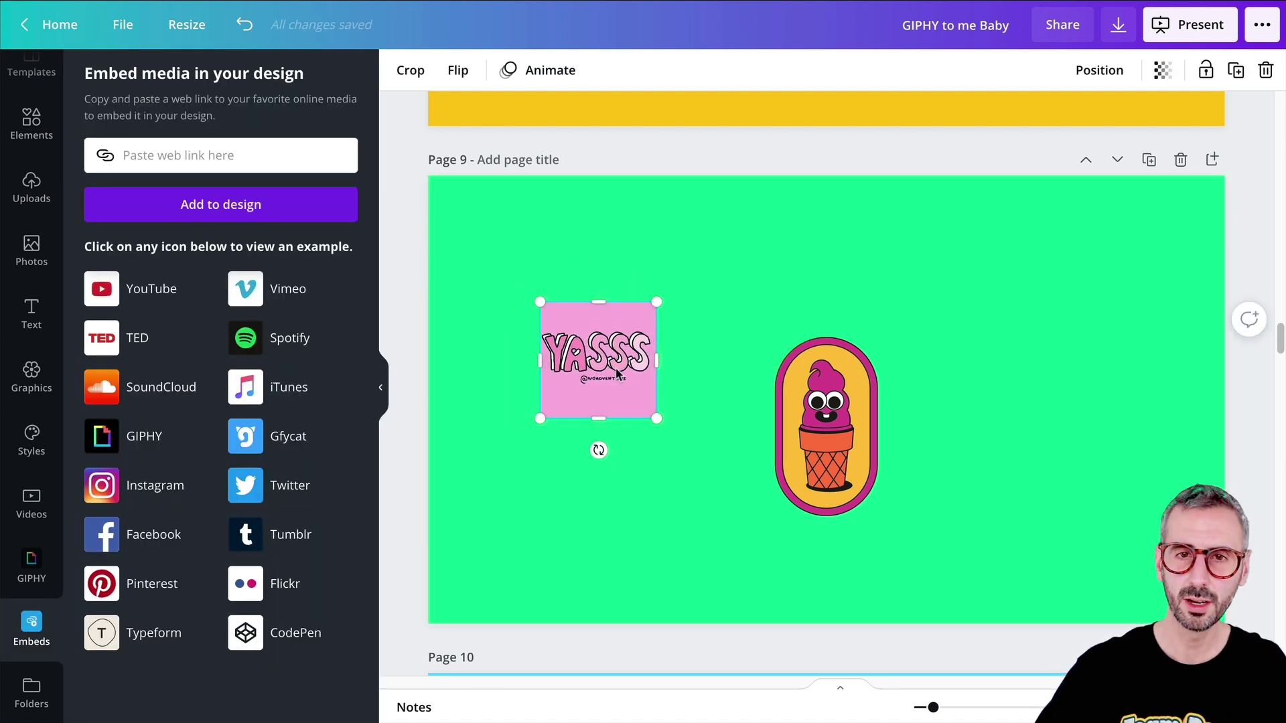
- Crop the YASSS sticker tightly around its lettering, without the handle below, and centre it above the ice cream
{"action": "left_click_drag", "start_coordinate": [933, 707], "coordinate": [948, 708]}
{"action": "left_click", "coordinate": [381, 387]}
{"action": "left_click_drag", "start_coordinate": [144, 343], "coordinate": [1036, 402]}
{"action": "double_click", "coordinate": [1009, 447]}
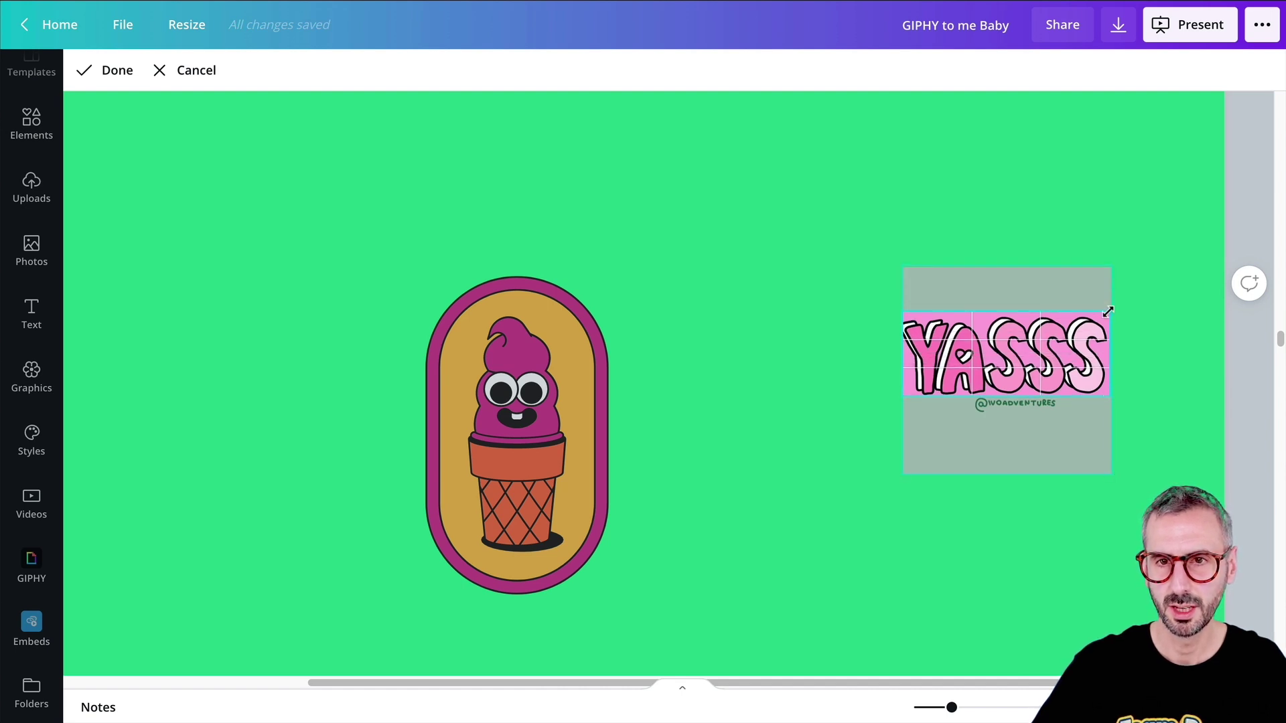
{"action": "left_click", "coordinate": [1076, 568]}
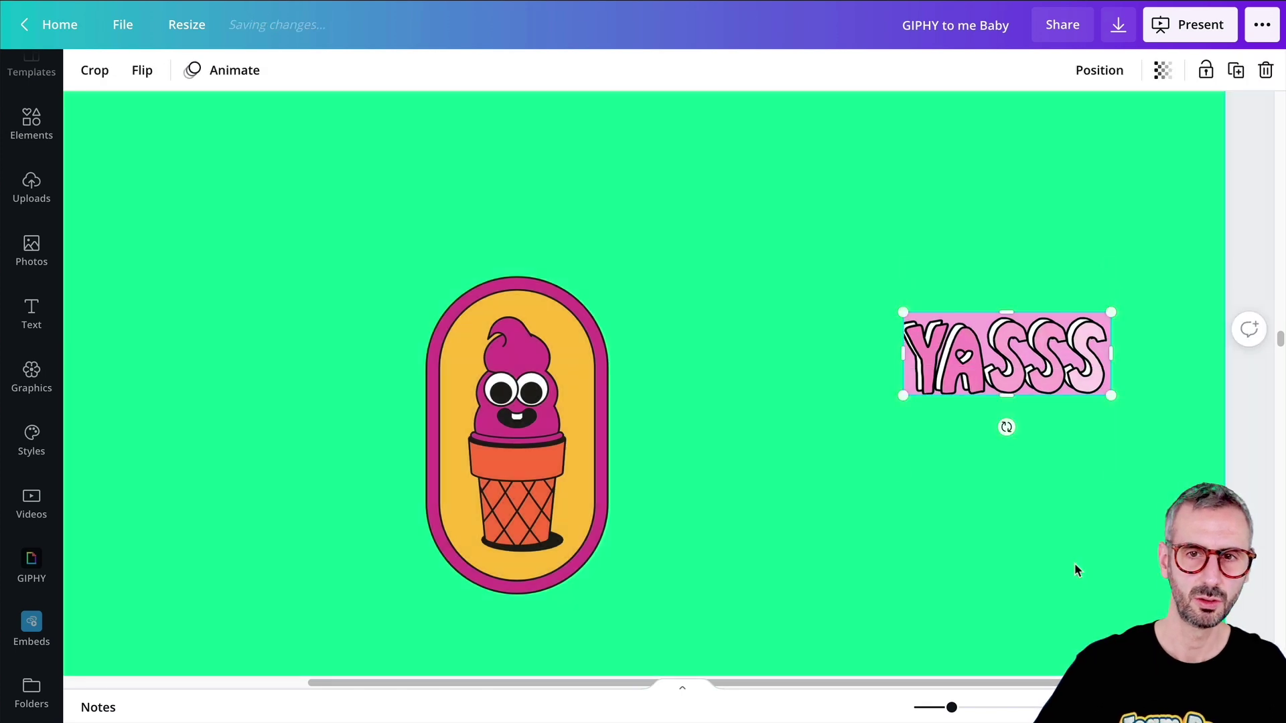
{"action": "left_click_drag", "start_coordinate": [914, 329], "coordinate": [549, 218]}
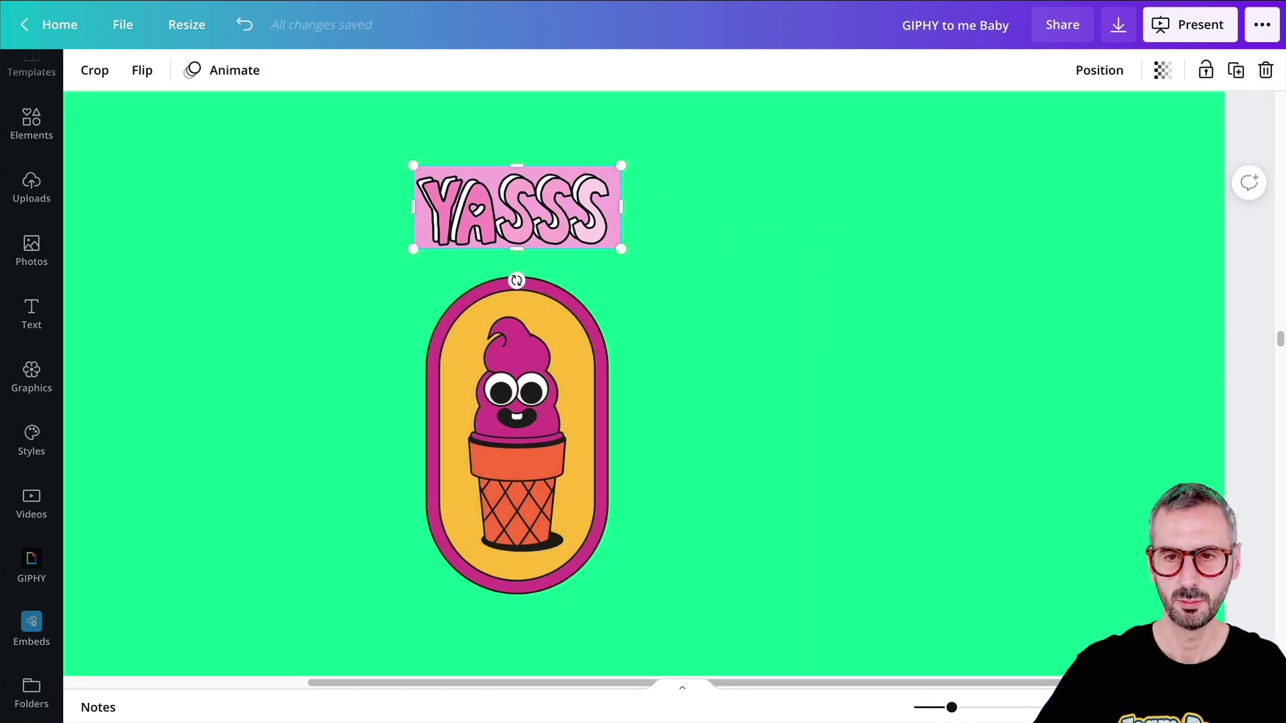
{"action": "left_click_drag", "start_coordinate": [951, 708], "coordinate": [935, 709]}
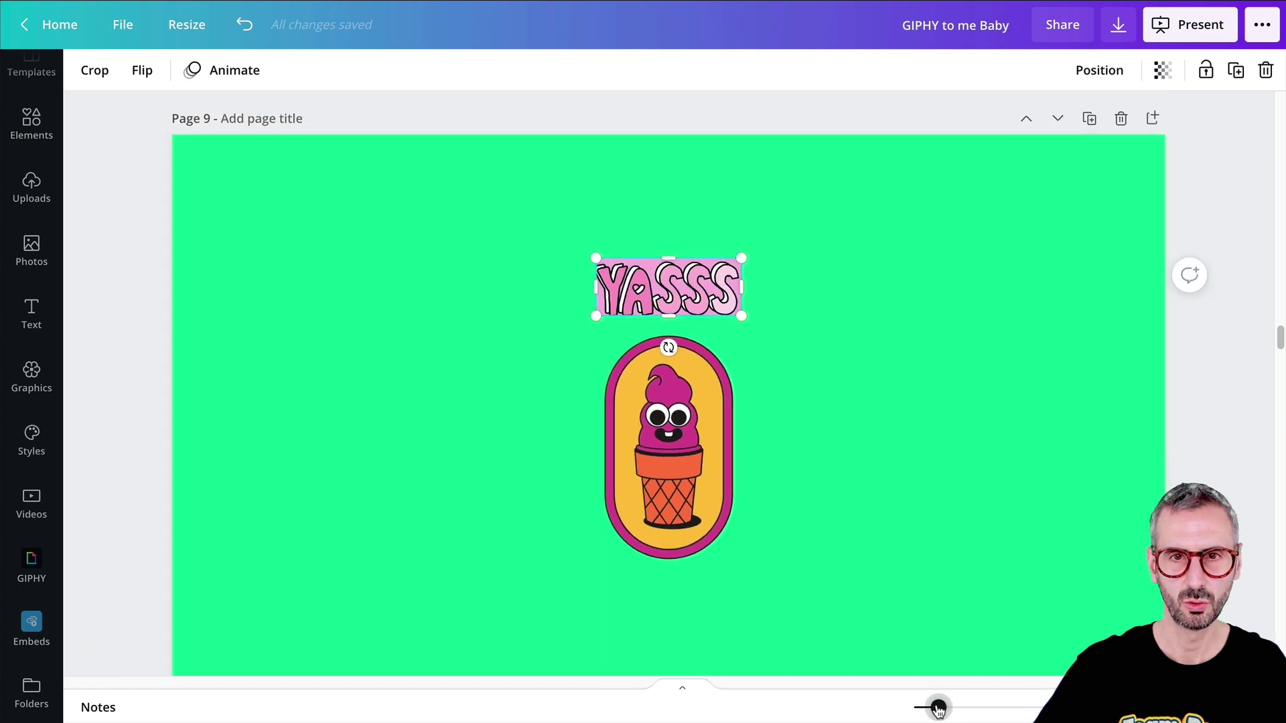
- Set page 9's background to the light pink document colour
{"action": "left_click", "coordinate": [31, 626]}
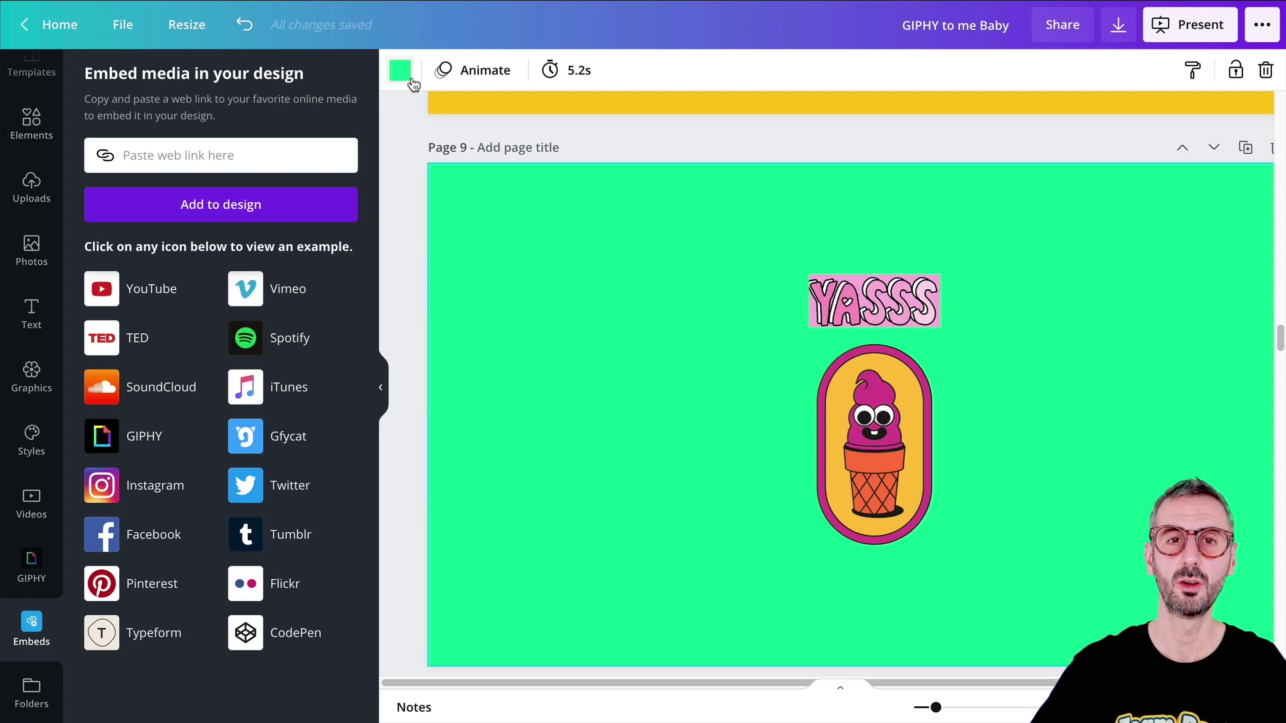
{"action": "left_click", "coordinate": [400, 70]}
{"action": "left_click", "coordinate": [196, 337]}
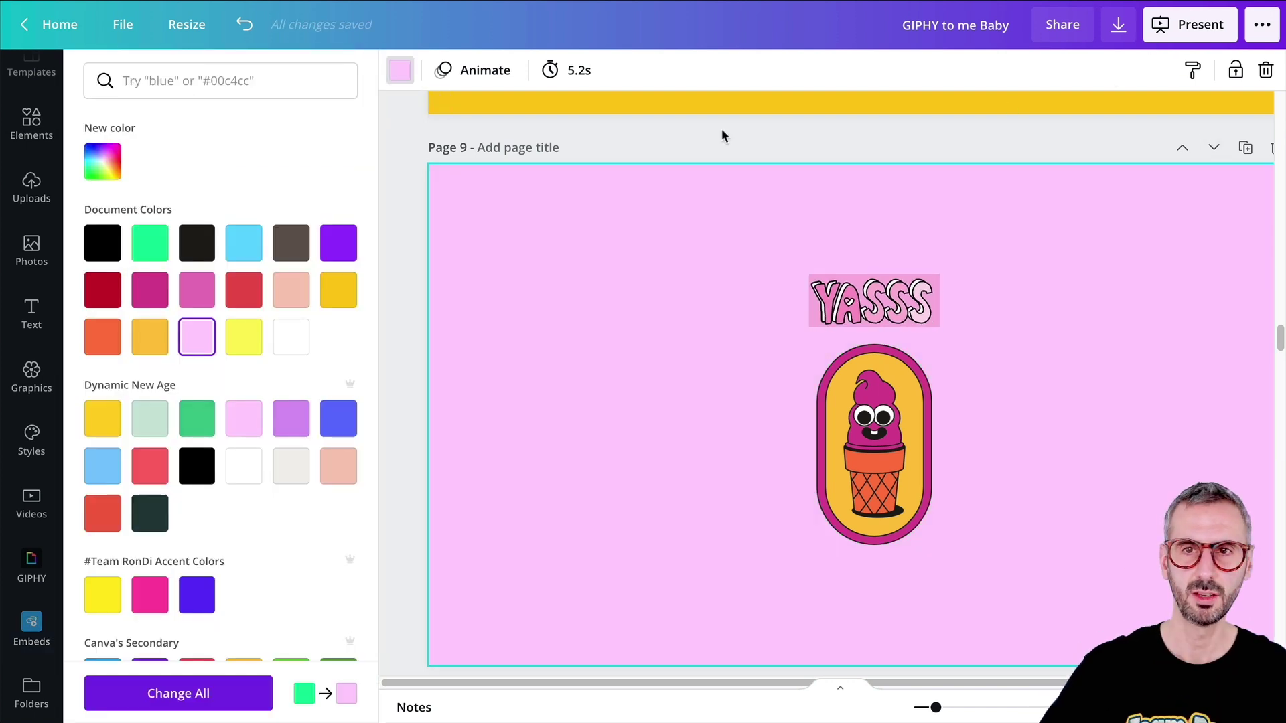
- Sample the pink behind the YASSS lettering with the colour picker and set page 9's background to f9b1e1
{"action": "left_click", "coordinate": [842, 33]}
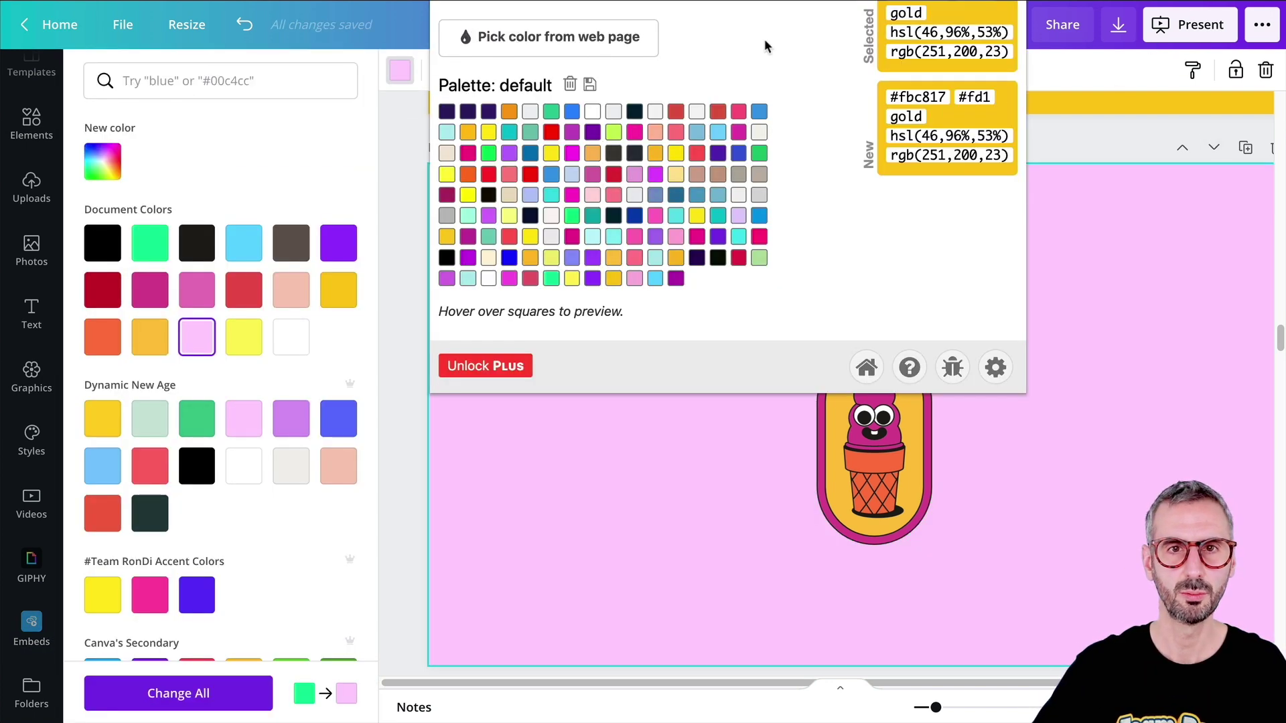
{"action": "left_click", "coordinate": [555, 36]}
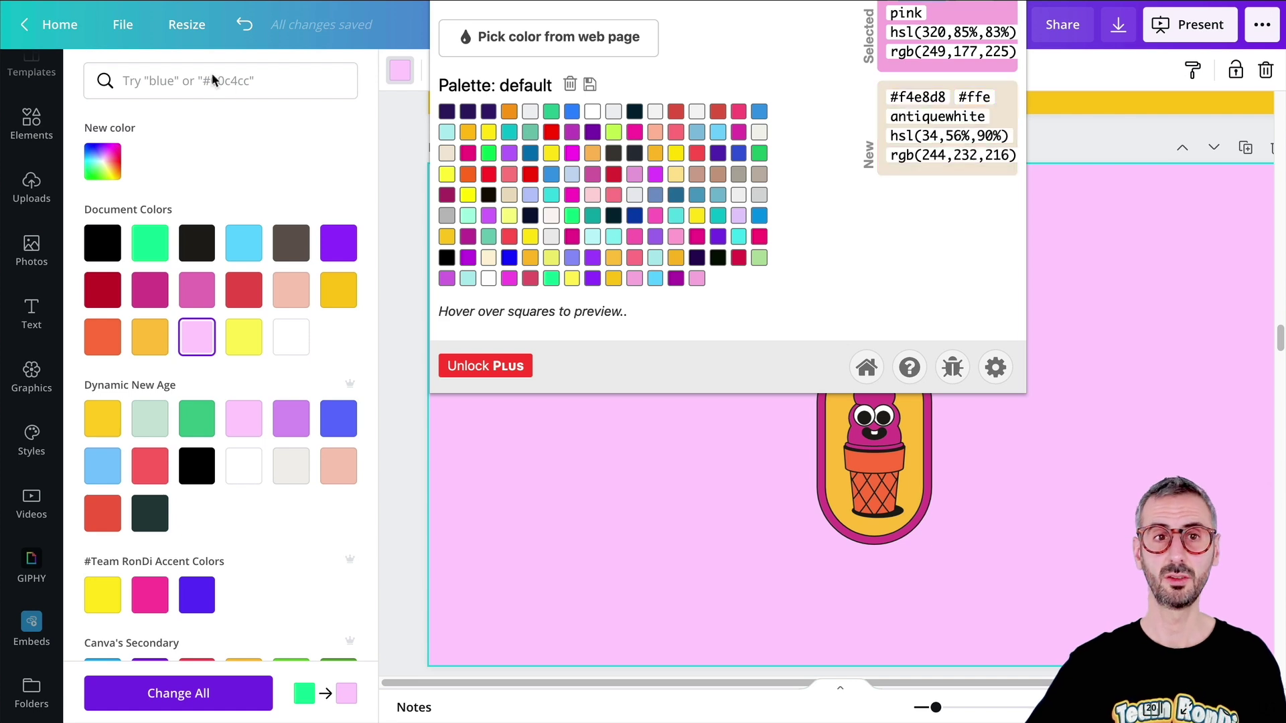
{"action": "key", "text": "Escape"}
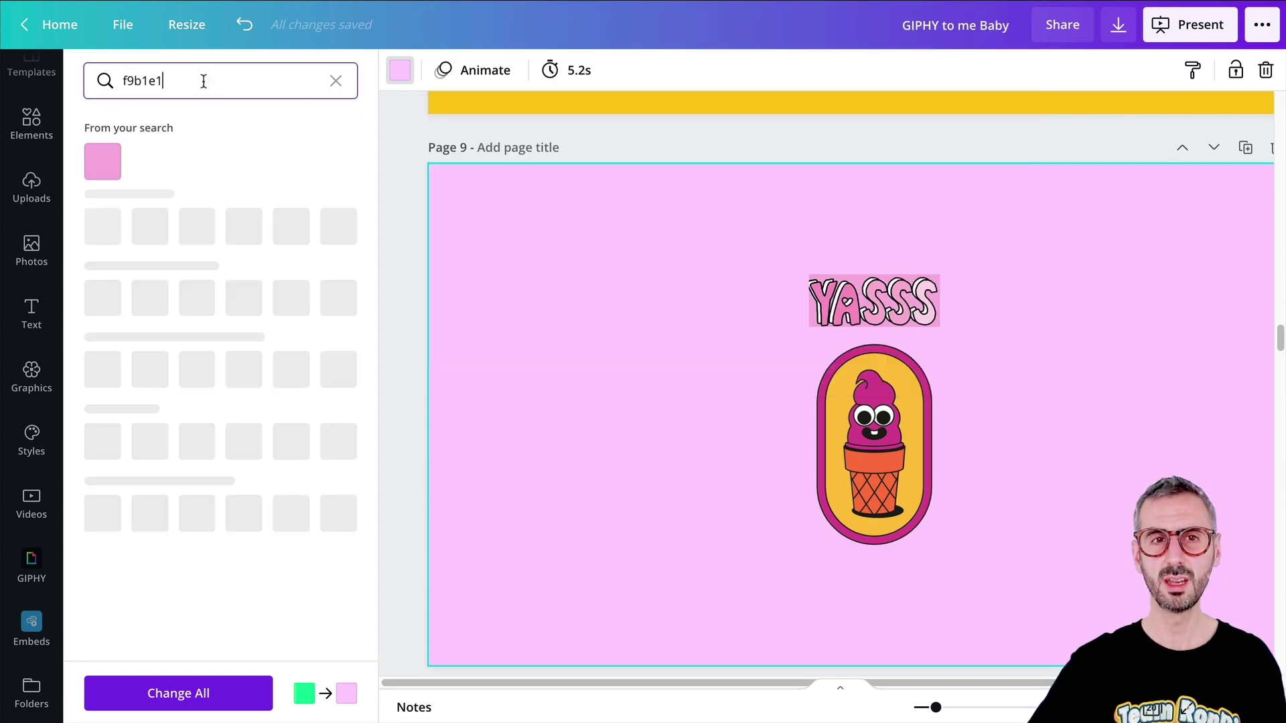
{"action": "left_click", "coordinate": [99, 156]}
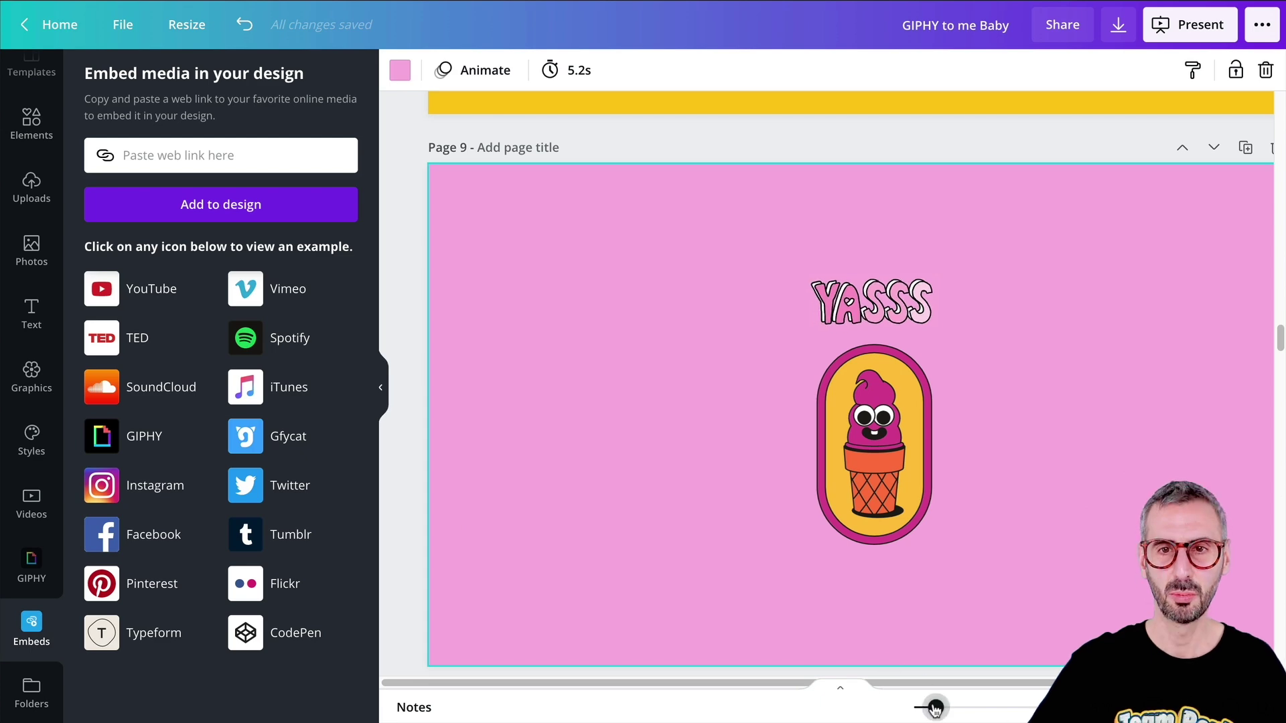
- Enlarge the "We're all designers right !?" text together with its two hand stickers on page 11 and recentre the group
{"action": "left_click_drag", "start_coordinate": [936, 709], "coordinate": [932, 708]}
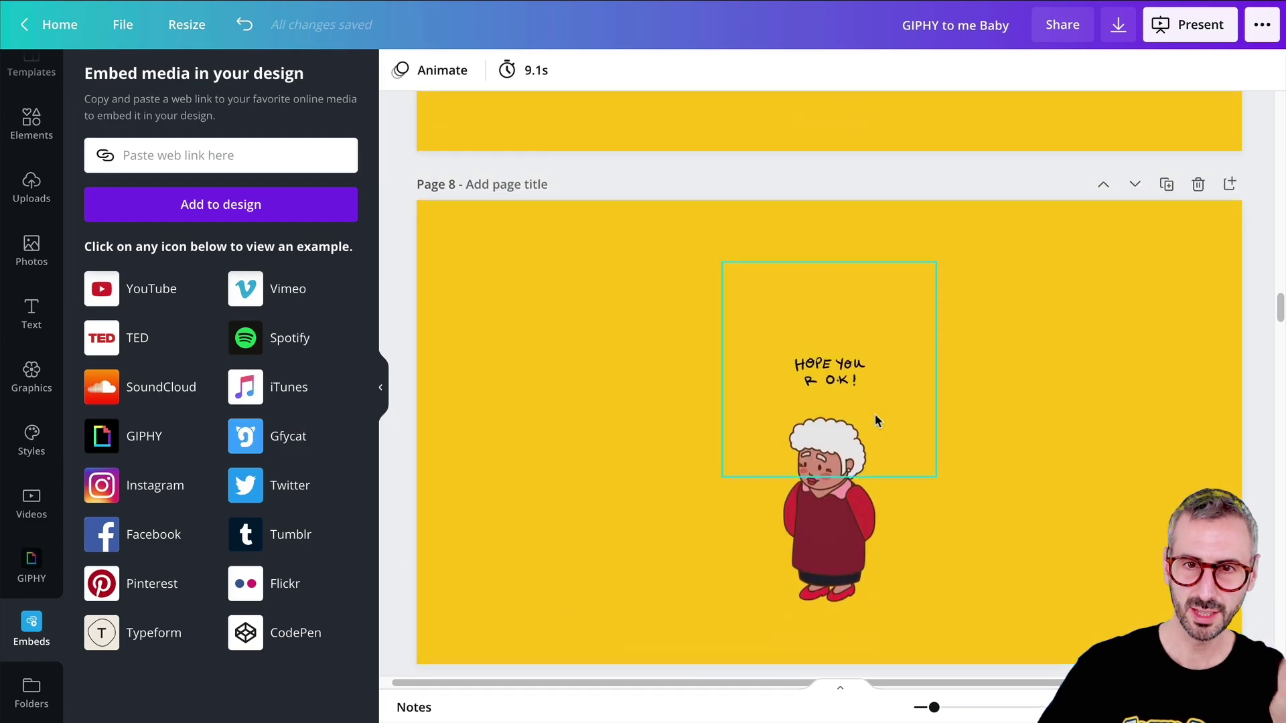
{"action": "scroll", "coordinate": [875, 414], "scroll_direction": "down", "scroll_amount": 10}
{"action": "scroll", "coordinate": [875, 416], "scroll_direction": "down", "scroll_amount": 10}
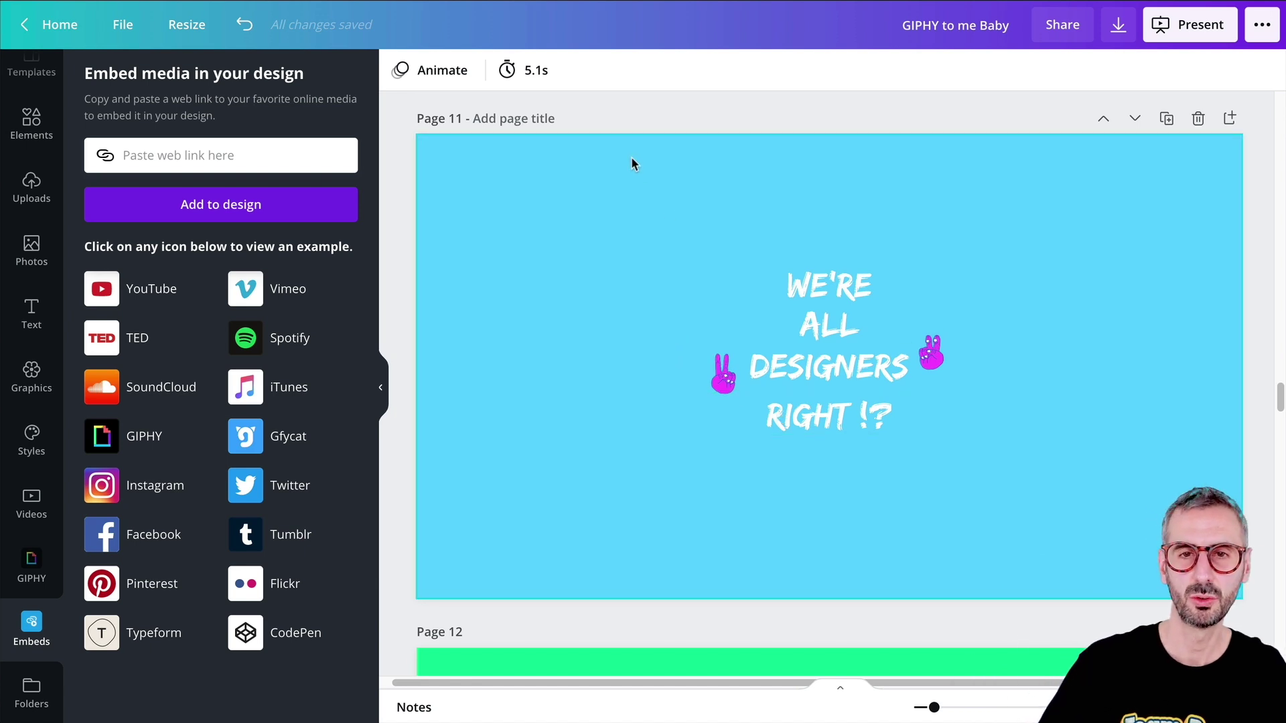
{"action": "left_click", "coordinate": [999, 556]}
{"action": "left_click_drag", "start_coordinate": [984, 433], "coordinate": [1131, 512]}
{"action": "left_click_drag", "start_coordinate": [886, 422], "coordinate": [840, 405]}
{"action": "left_click", "coordinate": [466, 253]}
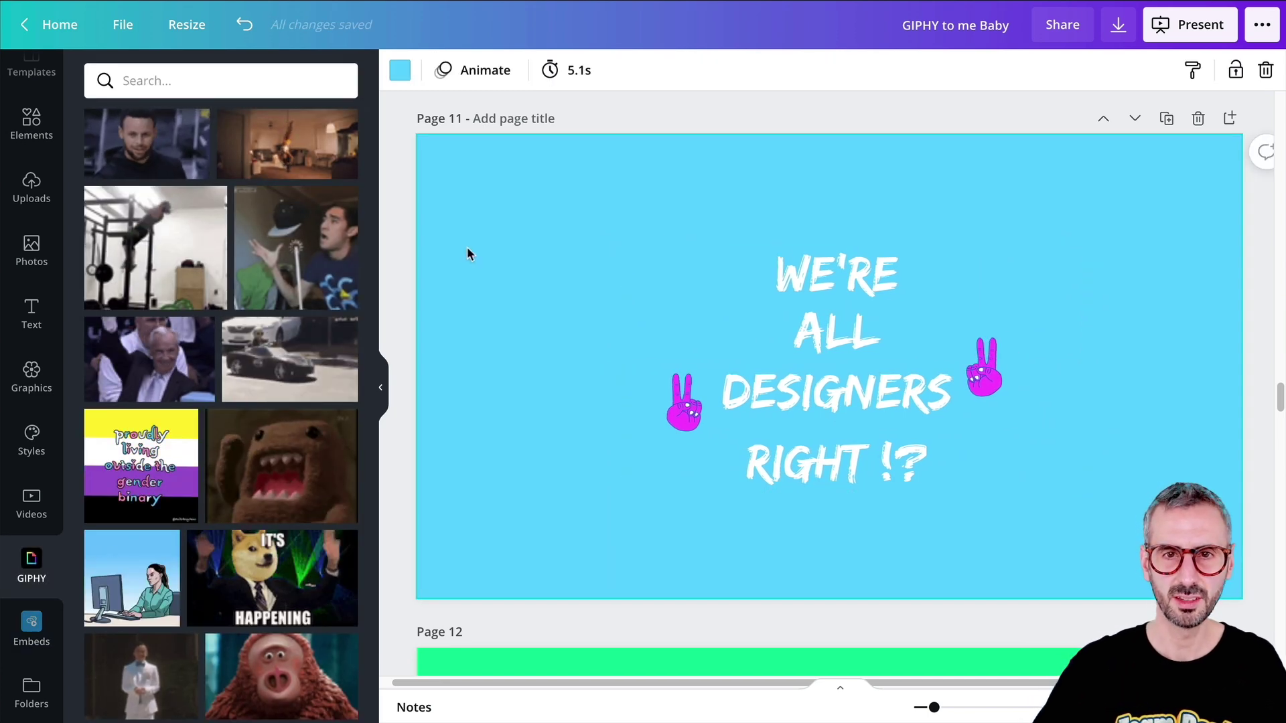
- Search the GIPHY app for "air quotes + sticker" and look through the sticker results
{"action": "left_click", "coordinate": [697, 418]}
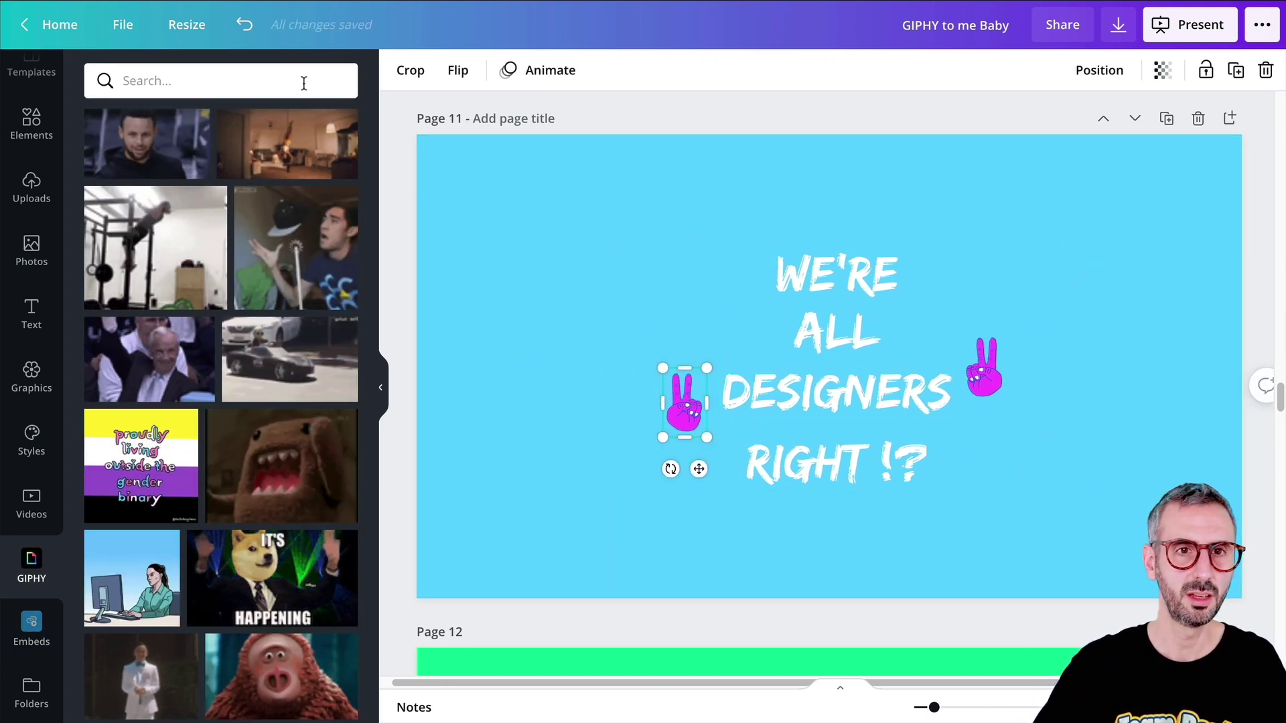
{"action": "left_click", "coordinate": [233, 92]}
{"action": "type", "text": "a"}
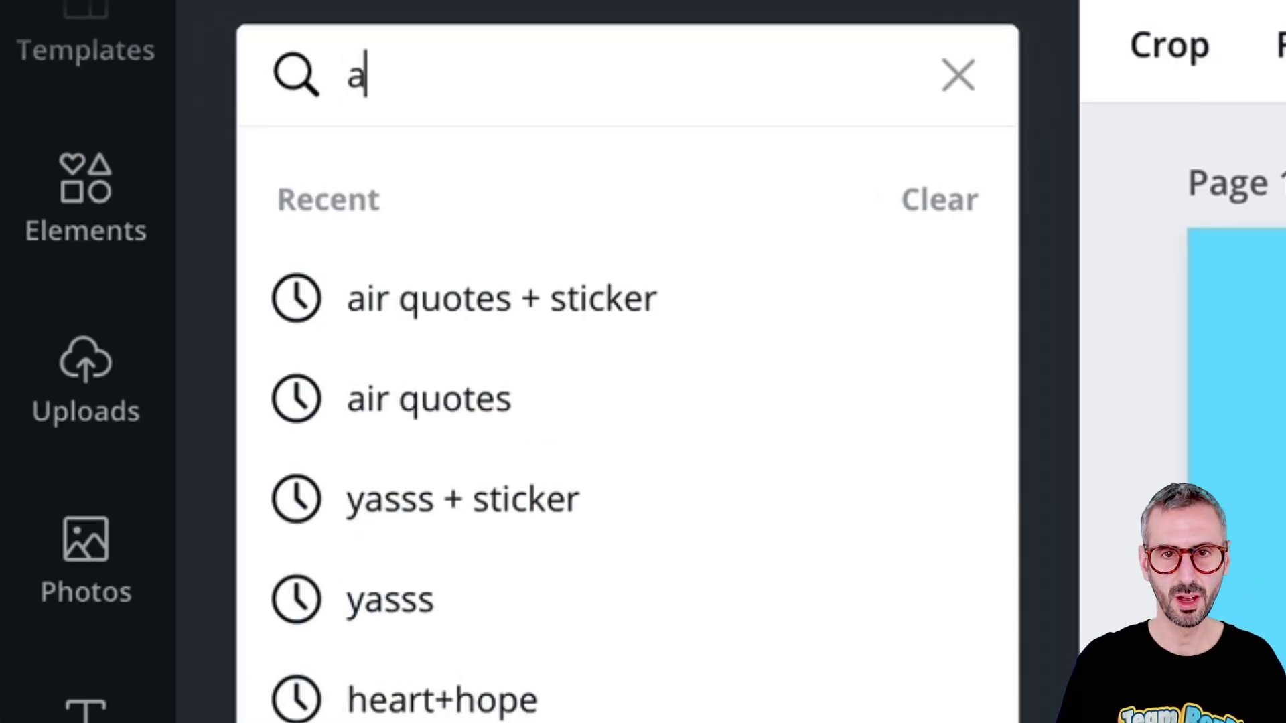
{"action": "type", "text": "ir quotes +"}
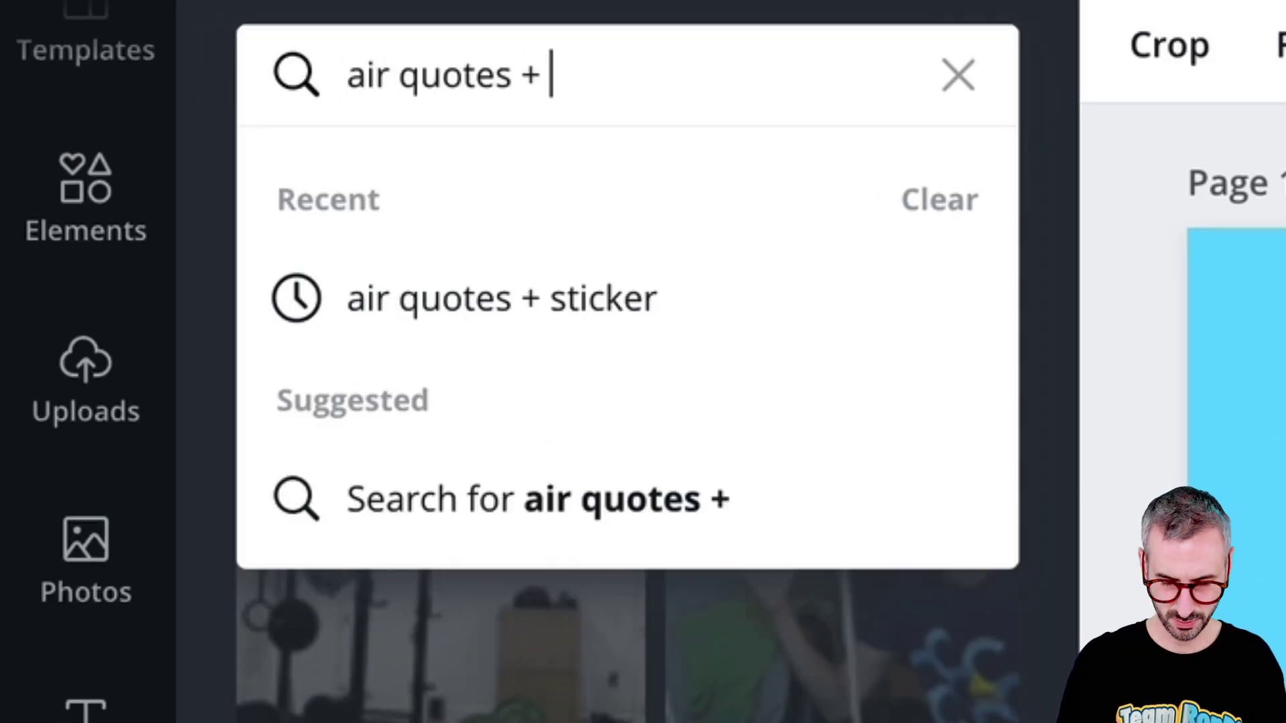
{"action": "type", "text": " sticker"}
{"action": "key", "text": "Return"}
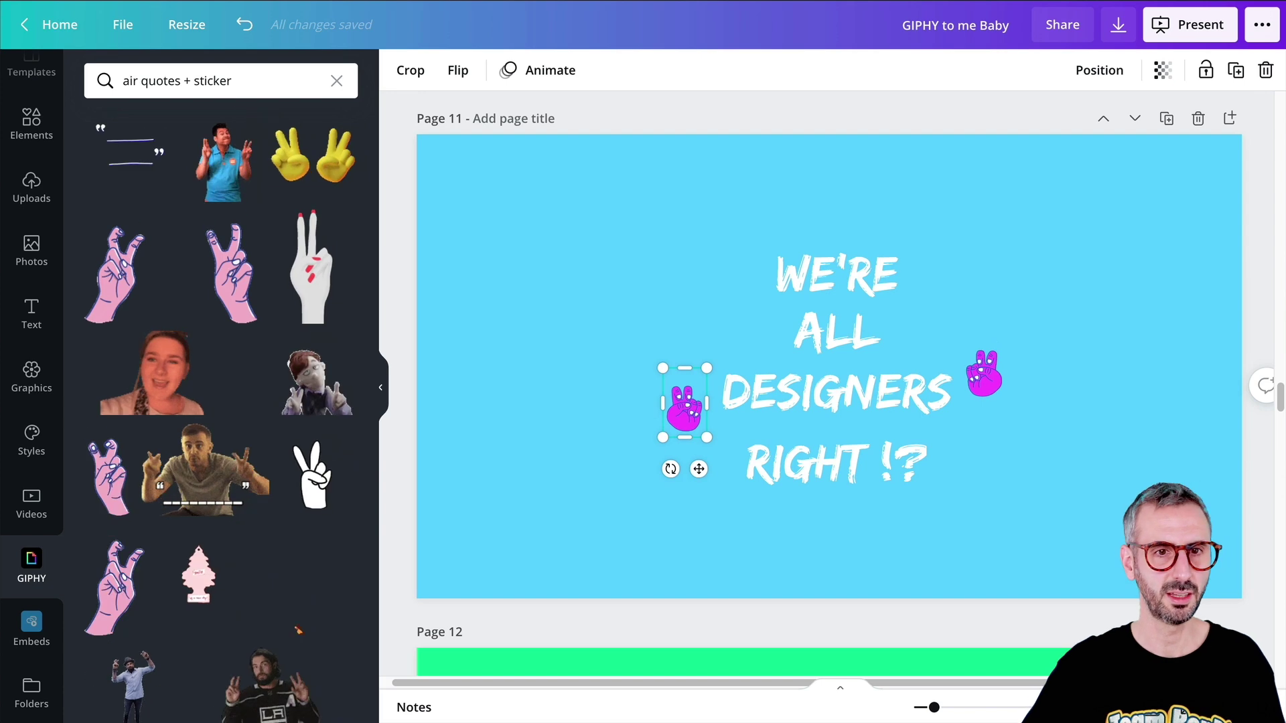
{"action": "scroll", "coordinate": [213, 393], "scroll_direction": "down", "scroll_amount": 15}
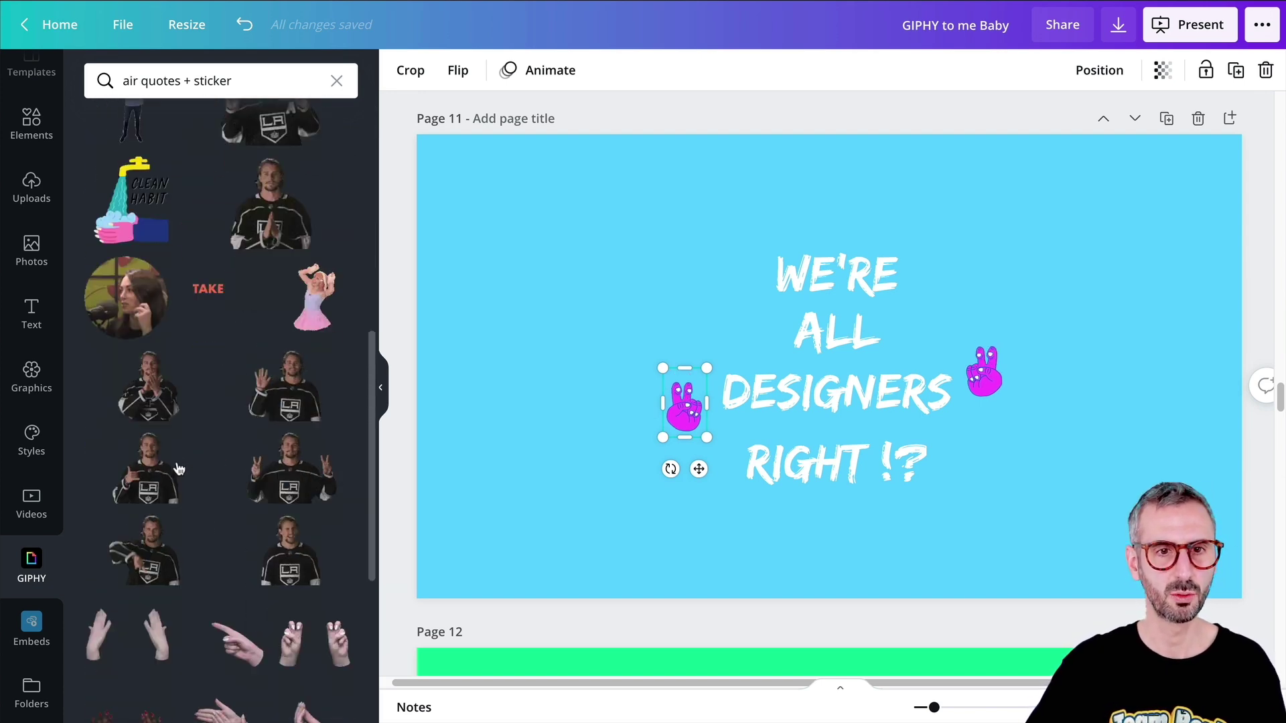
{"action": "scroll", "coordinate": [174, 469], "scroll_direction": "up", "scroll_amount": 6}
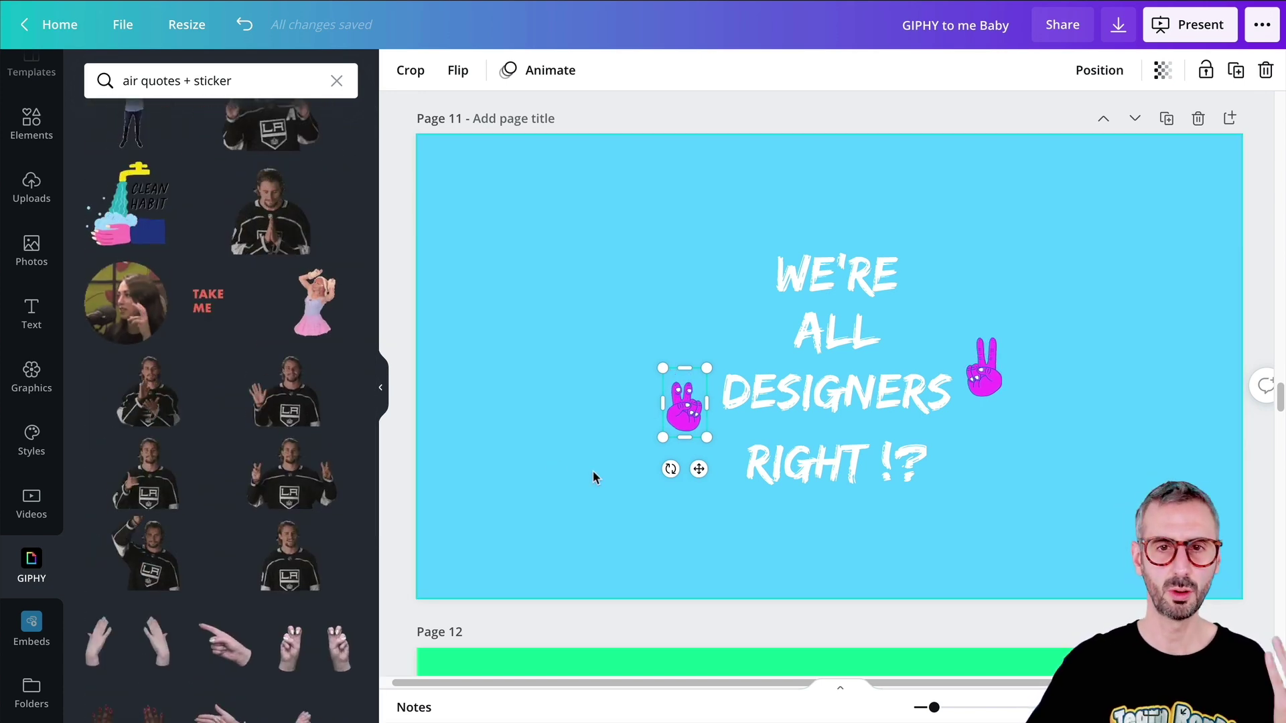
{"action": "scroll", "coordinate": [620, 455], "scroll_direction": "up", "scroll_amount": 5}
{"action": "scroll", "coordinate": [620, 453], "scroll_direction": "down", "scroll_amount": 5}
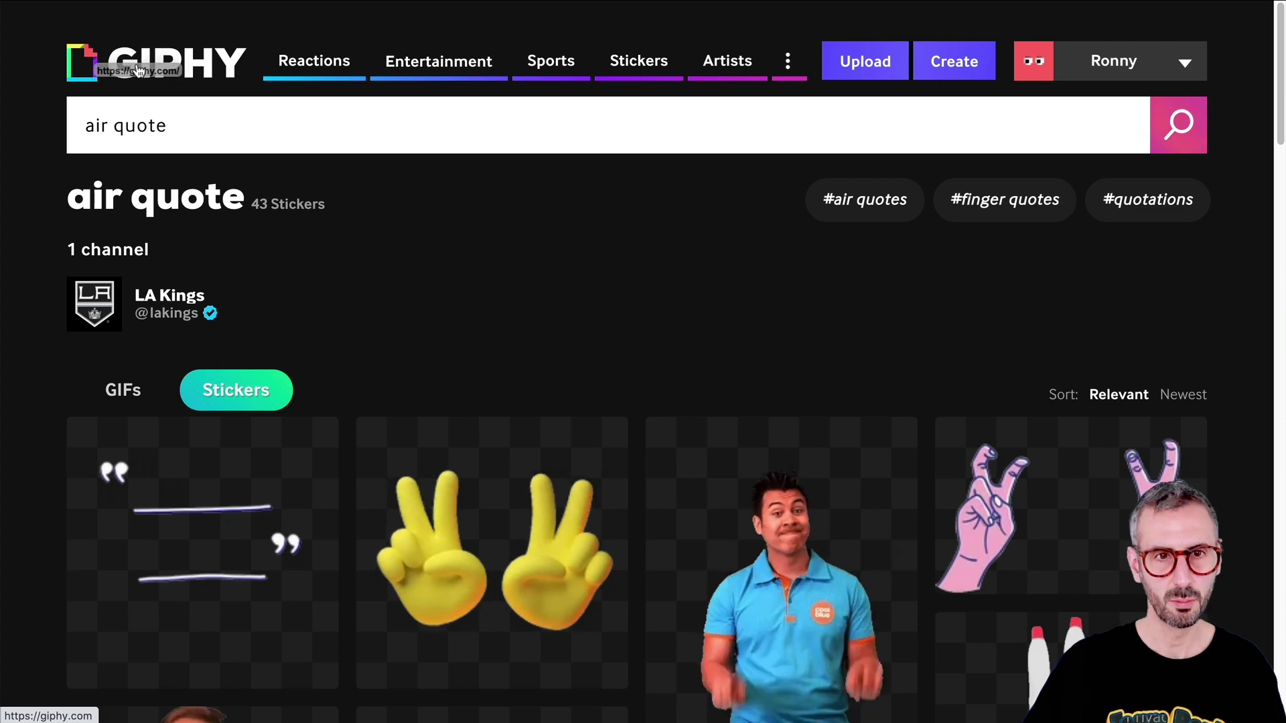
- Open the GIPHY website's home page and browse its trending, artists, clips and stories sections
{"action": "left_click", "coordinate": [157, 73]}
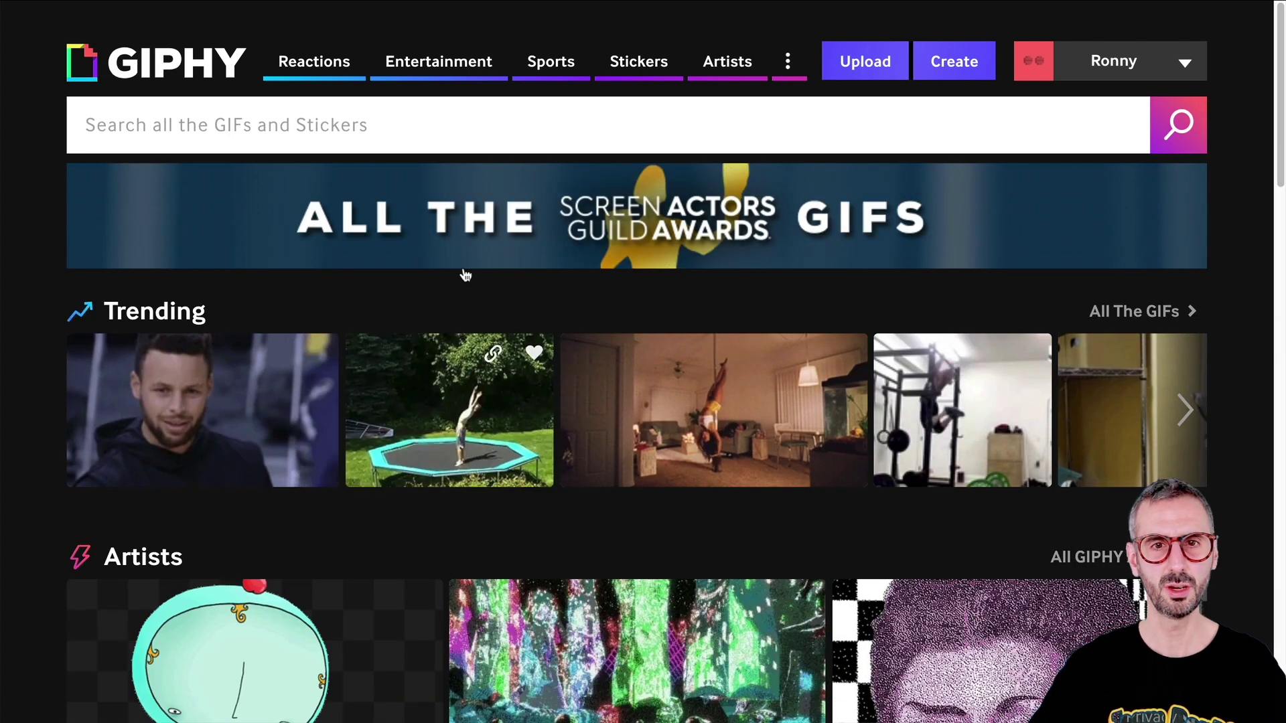
{"action": "scroll", "coordinate": [365, 467], "scroll_direction": "down", "scroll_amount": 1}
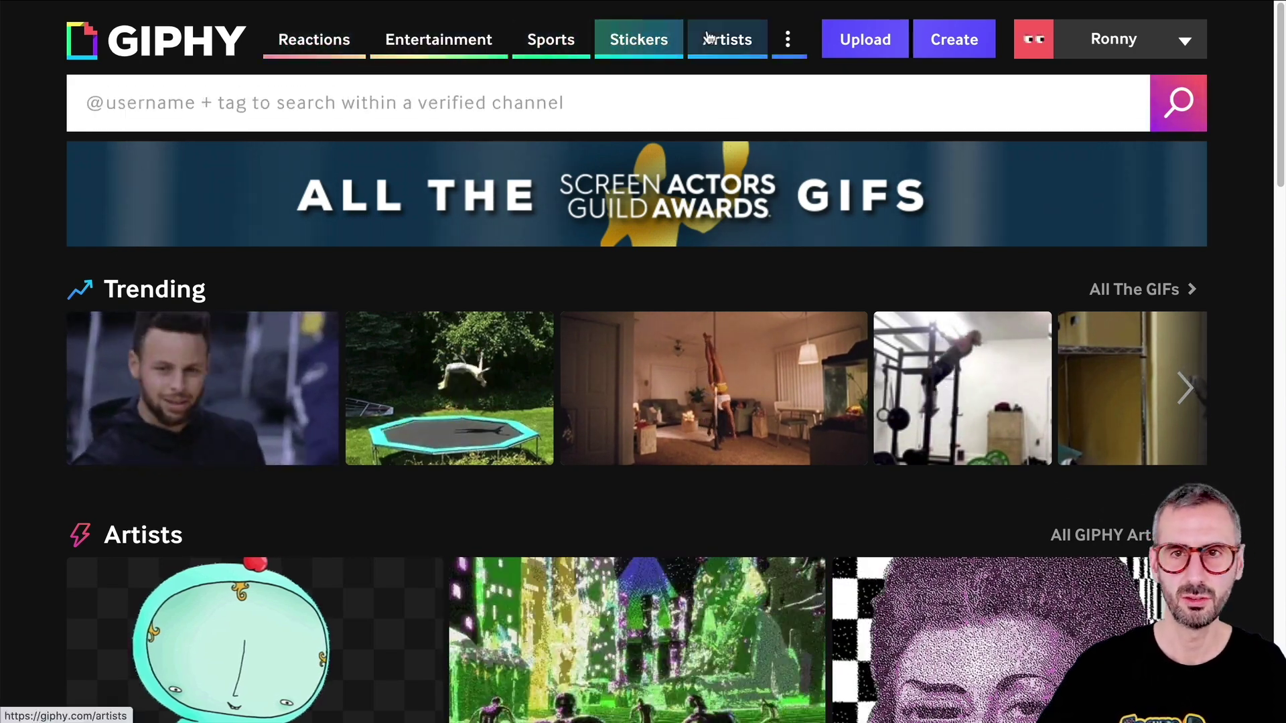
{"action": "scroll", "coordinate": [427, 310], "scroll_direction": "down", "scroll_amount": 15}
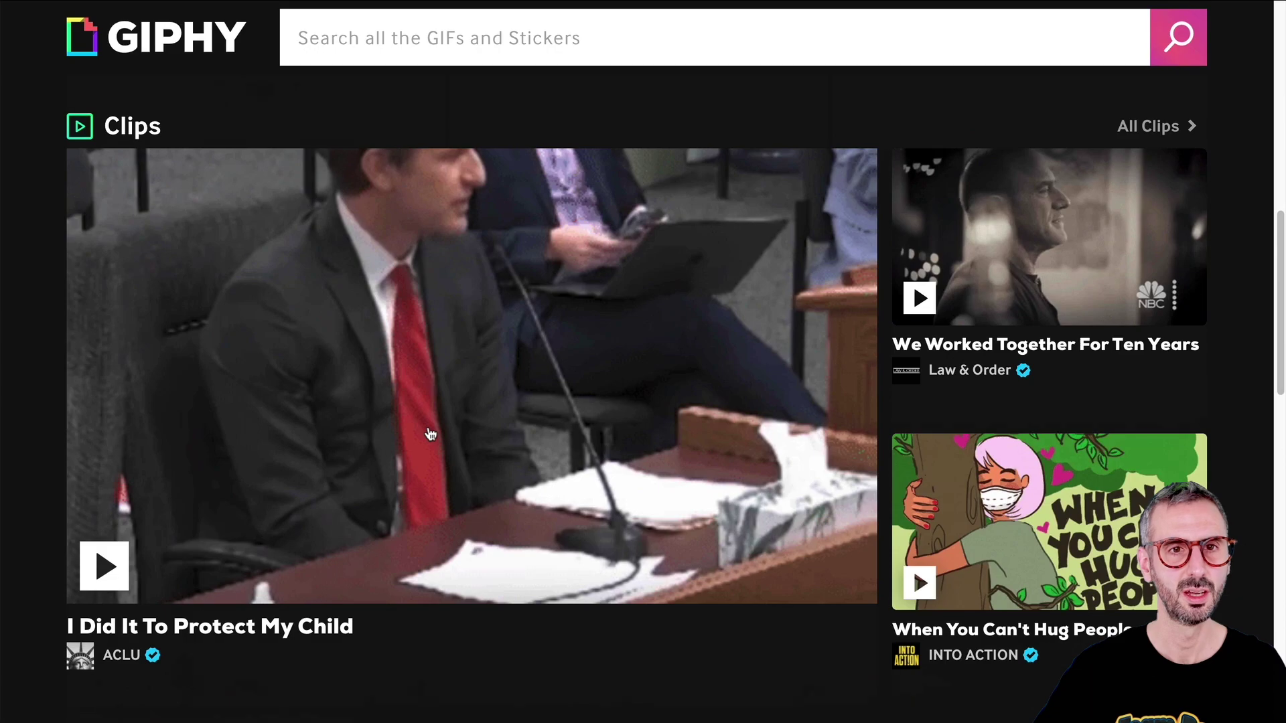
{"action": "scroll", "coordinate": [430, 437], "scroll_direction": "down", "scroll_amount": 15}
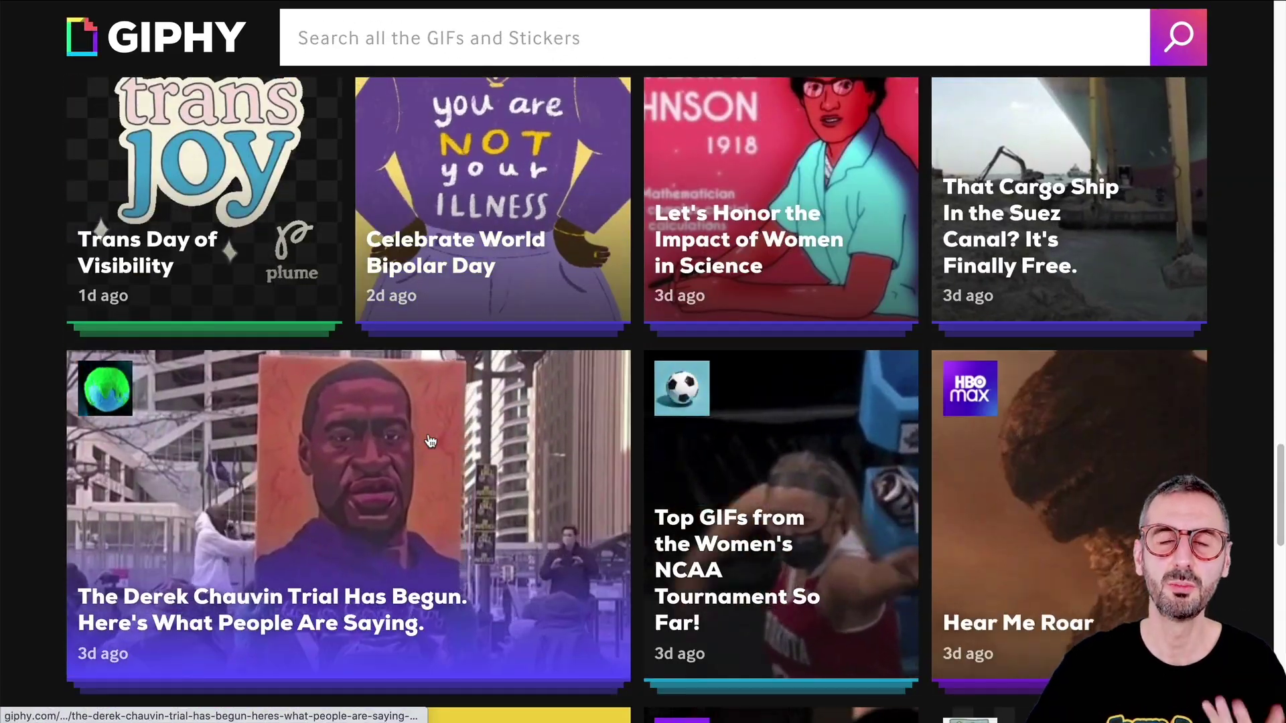
{"action": "scroll", "coordinate": [422, 472], "scroll_direction": "up", "scroll_amount": 5}
{"action": "scroll", "coordinate": [422, 472], "scroll_direction": "up", "scroll_amount": 15}
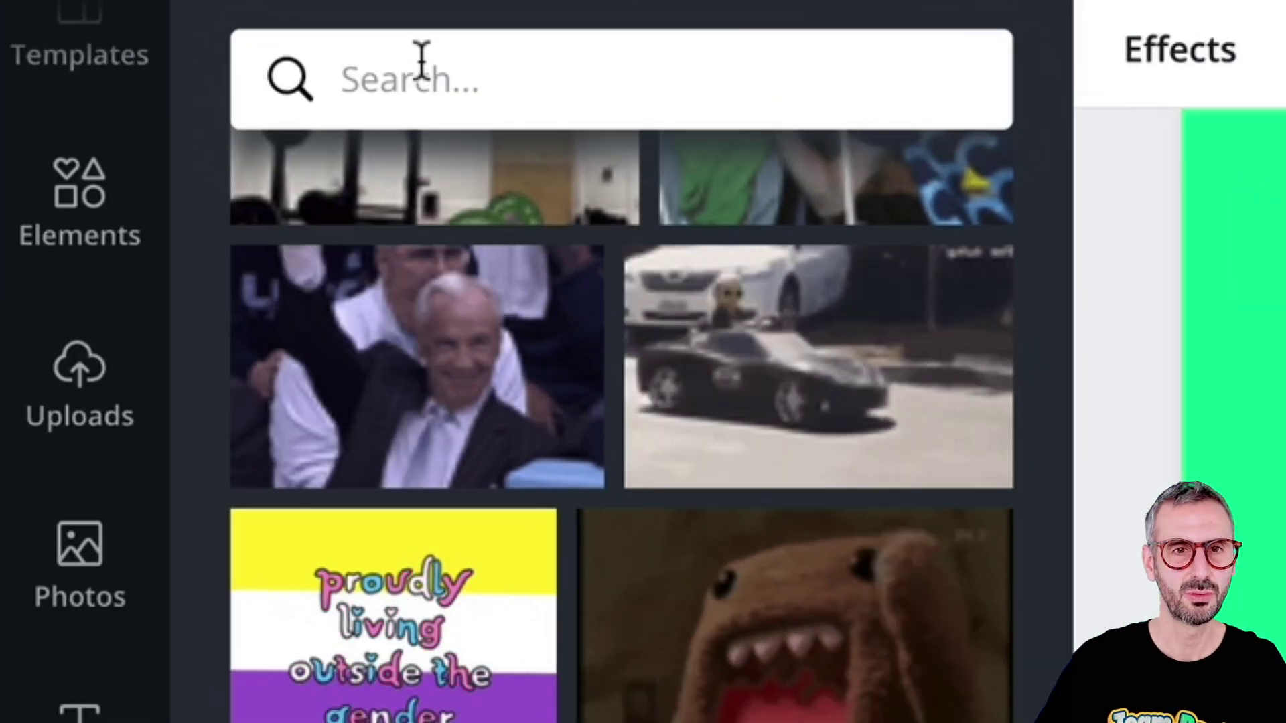
- Back in Canva, search the GIPHY app for "mouth sticker" and look through the results
{"action": "left_click", "coordinate": [152, 75]}
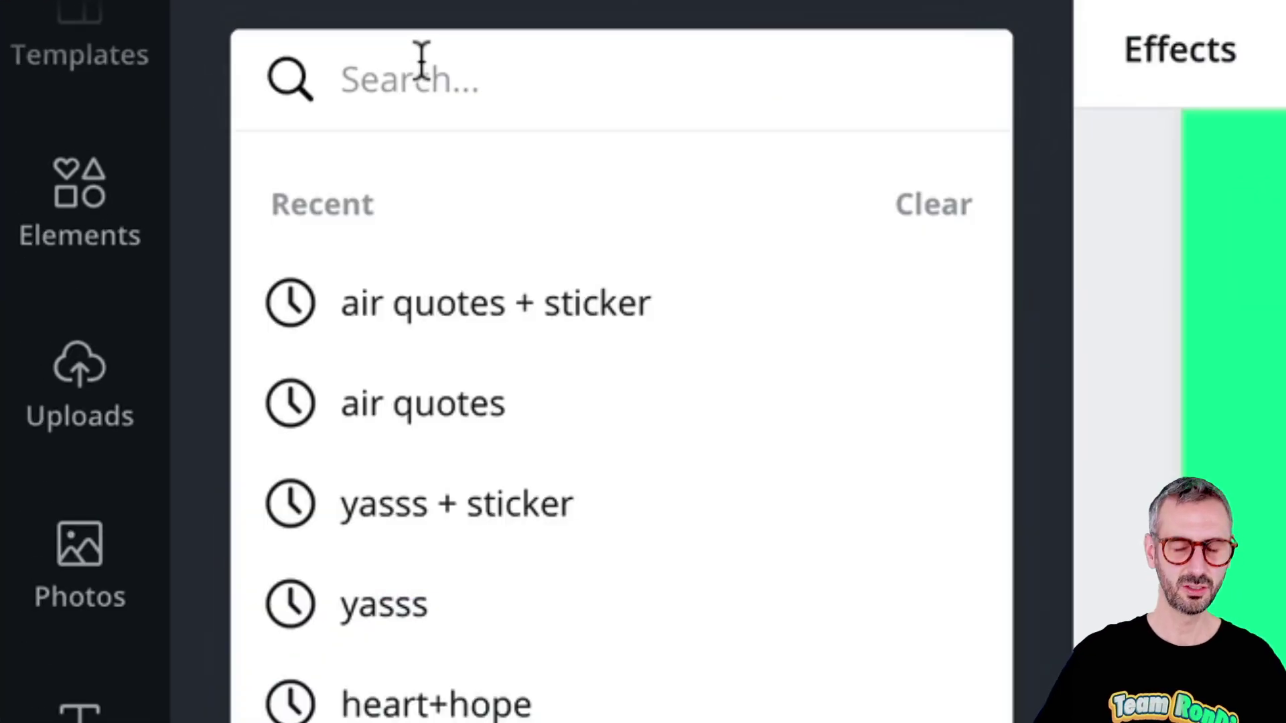
{"action": "type", "text": "mouth sticker"}
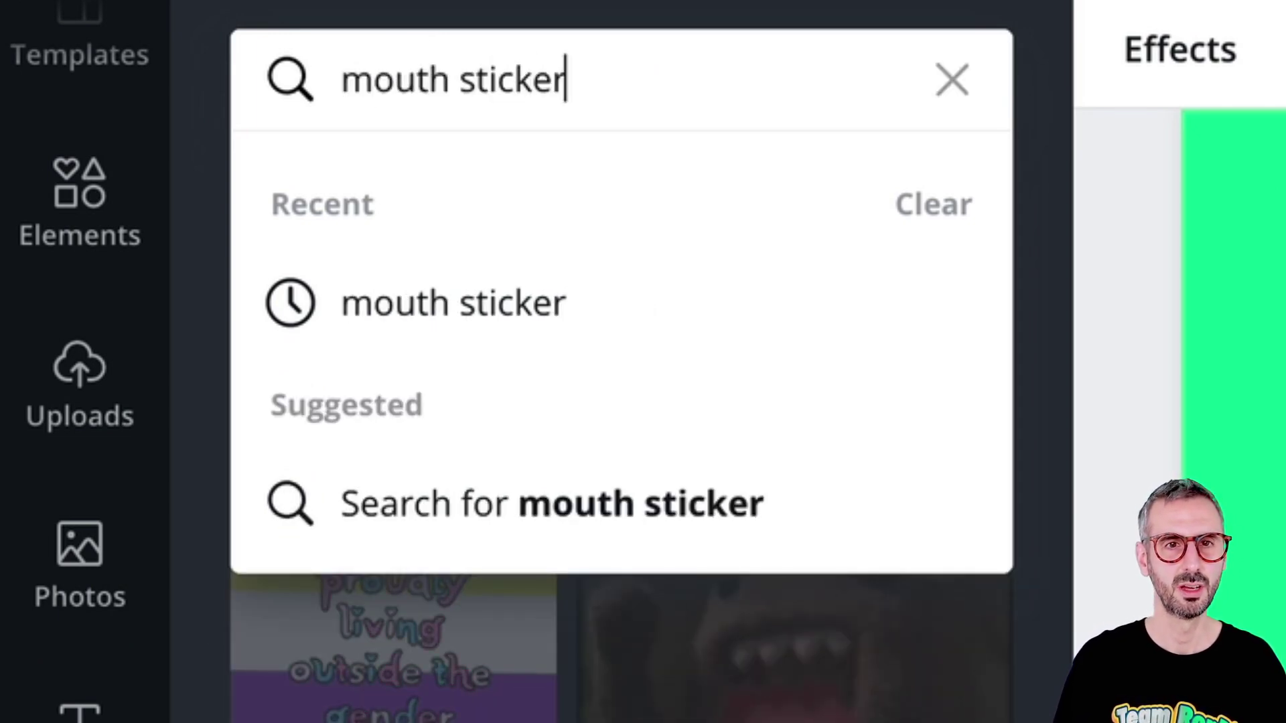
{"action": "key", "text": "Return"}
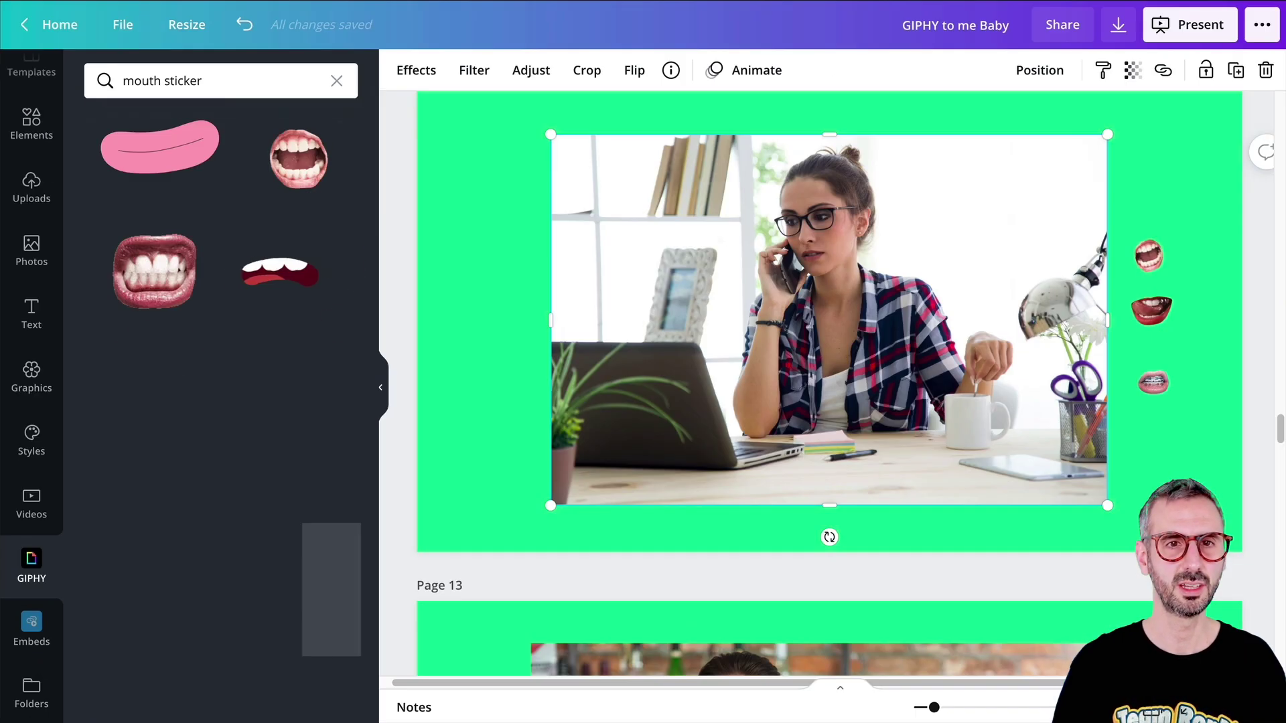
{"action": "scroll", "coordinate": [215, 440], "scroll_direction": "down", "scroll_amount": 1}
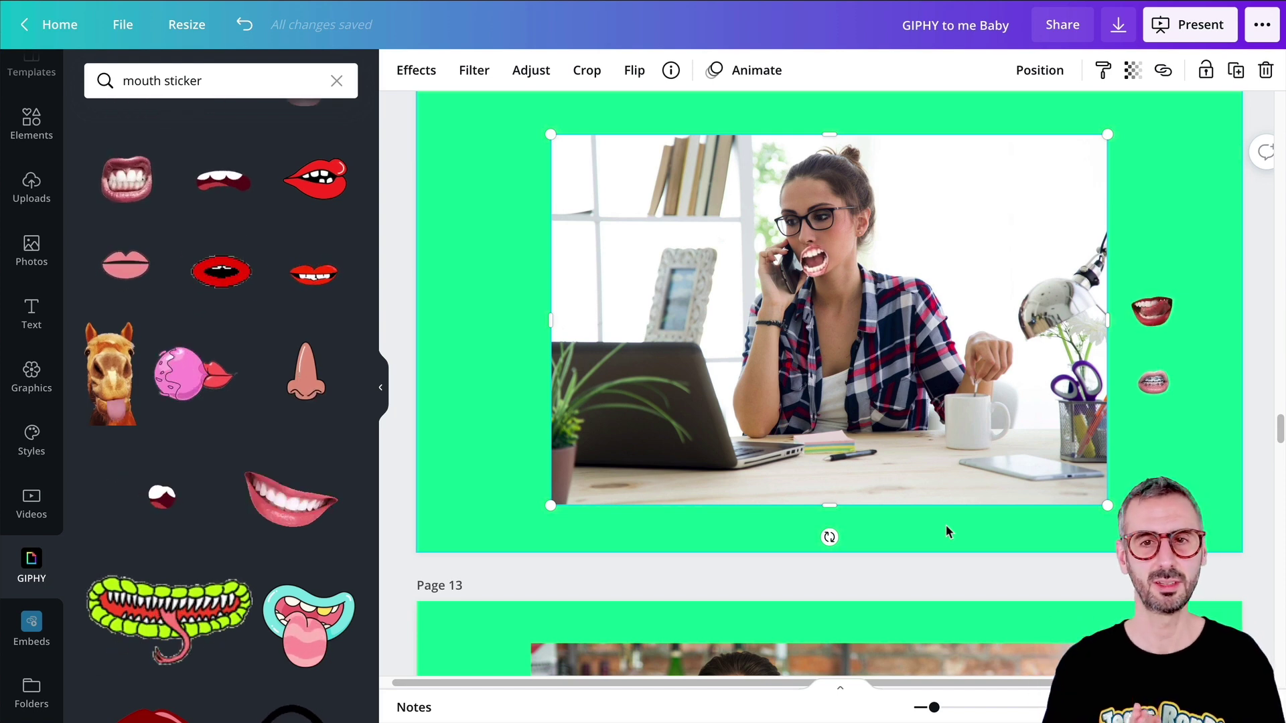
- Move the open mouth sticker on page 12 off the woman's face to beside the photo, above the other mouths
{"action": "left_click", "coordinate": [837, 258]}
{"action": "left_click_drag", "start_coordinate": [837, 258], "coordinate": [902, 256]}
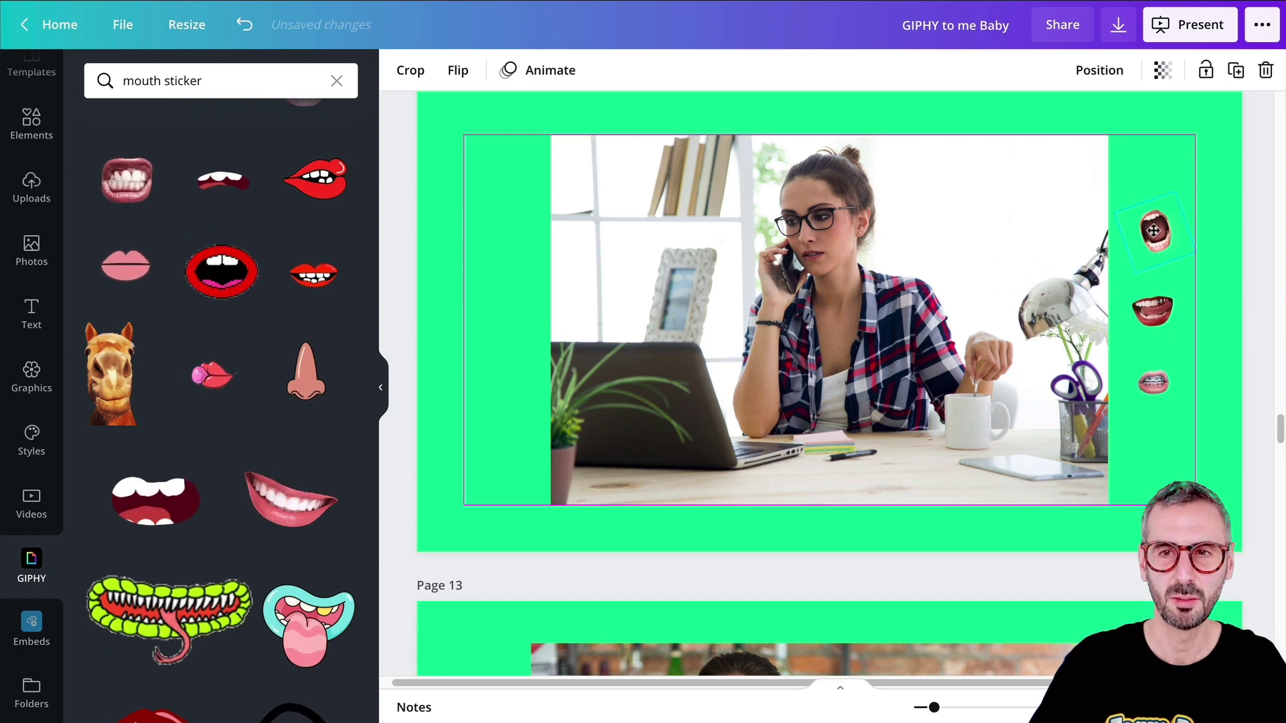
- Search the GIPHY app for "googly eyes sticker" and place page 13's popping eyeballs sticker over the woman's eyes
{"action": "scroll", "coordinate": [841, 476], "scroll_direction": "down", "scroll_amount": 1}
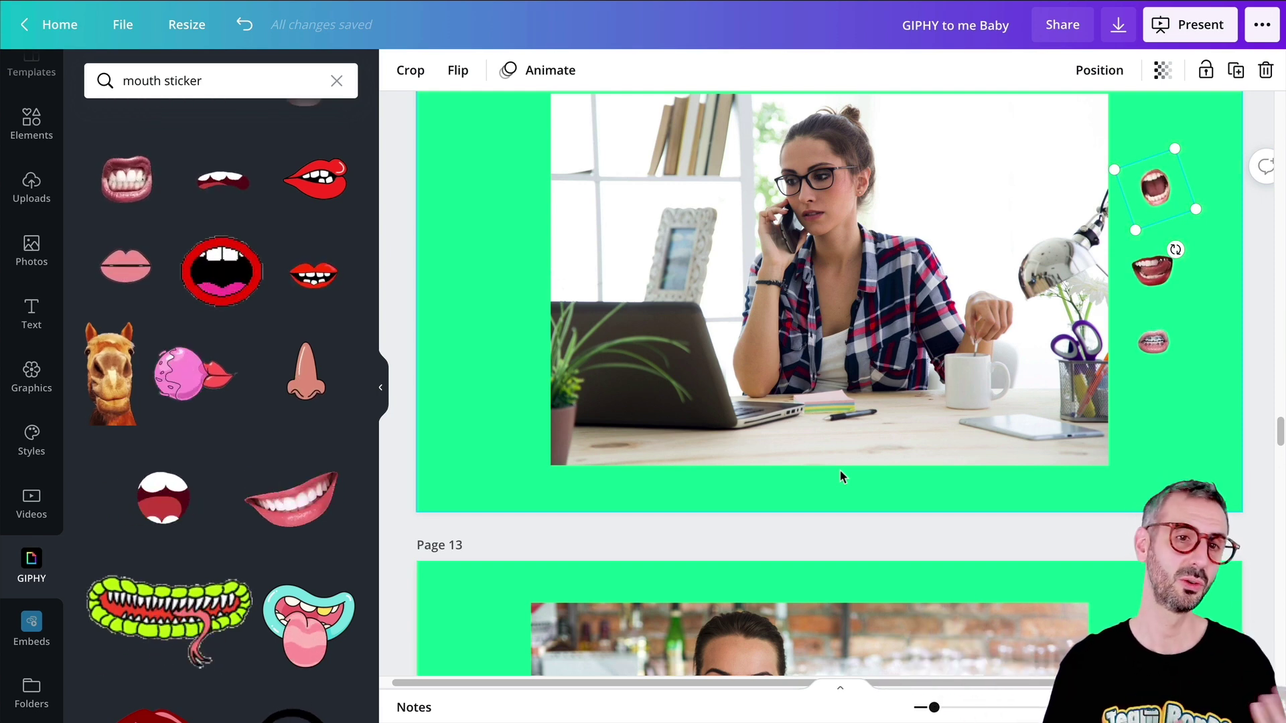
{"action": "scroll", "coordinate": [843, 496], "scroll_direction": "down", "scroll_amount": 5}
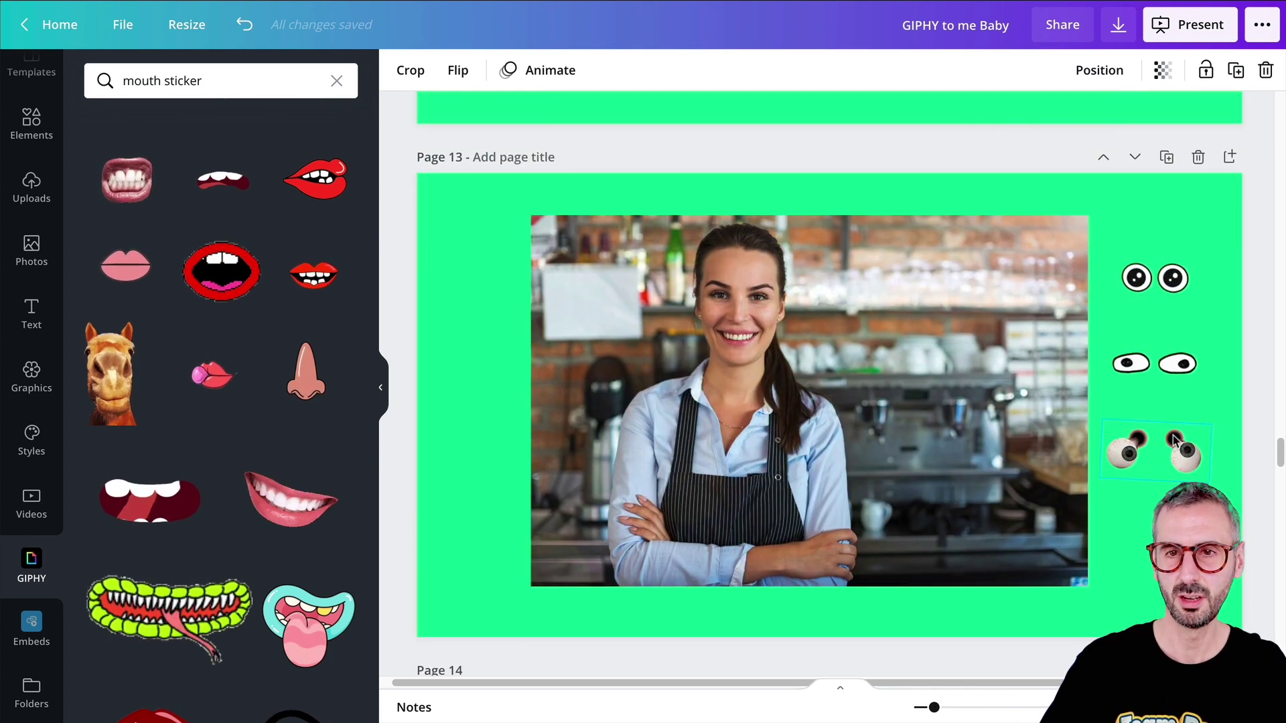
{"action": "double_click", "coordinate": [135, 83]}
{"action": "type", "text": "googly ey"}
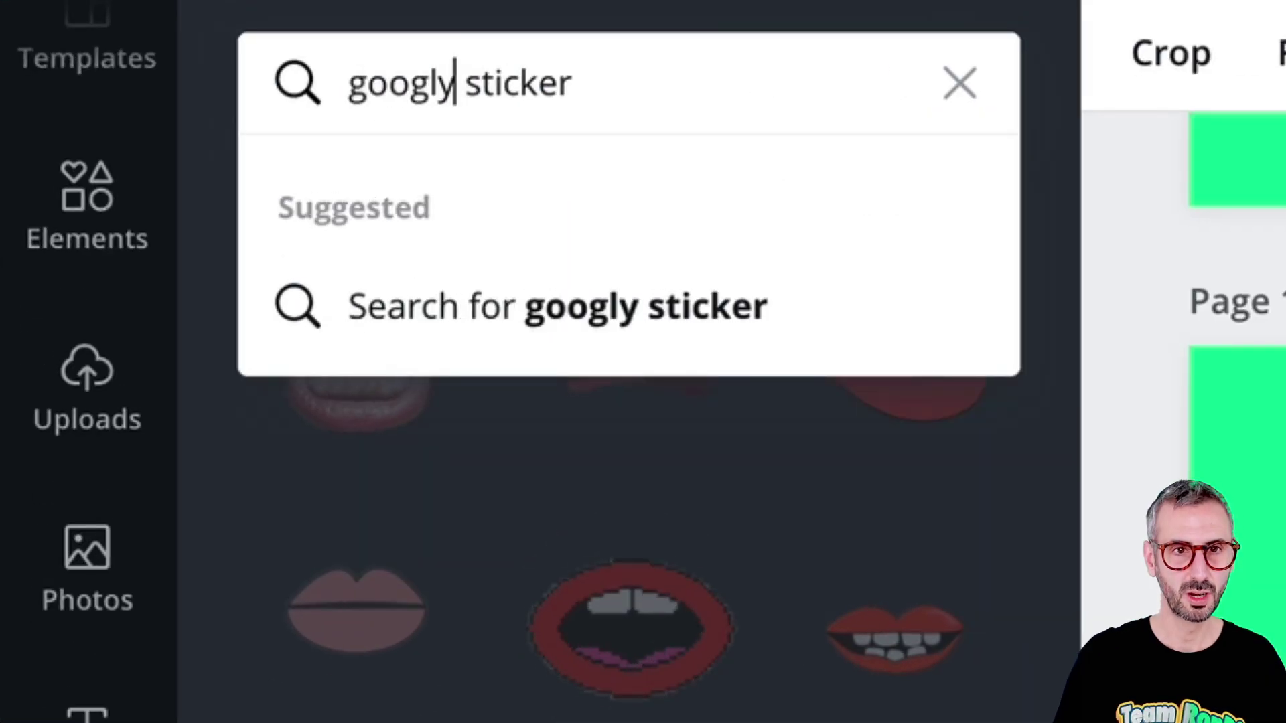
{"action": "type", "text": "es"}
{"action": "key", "text": "Return"}
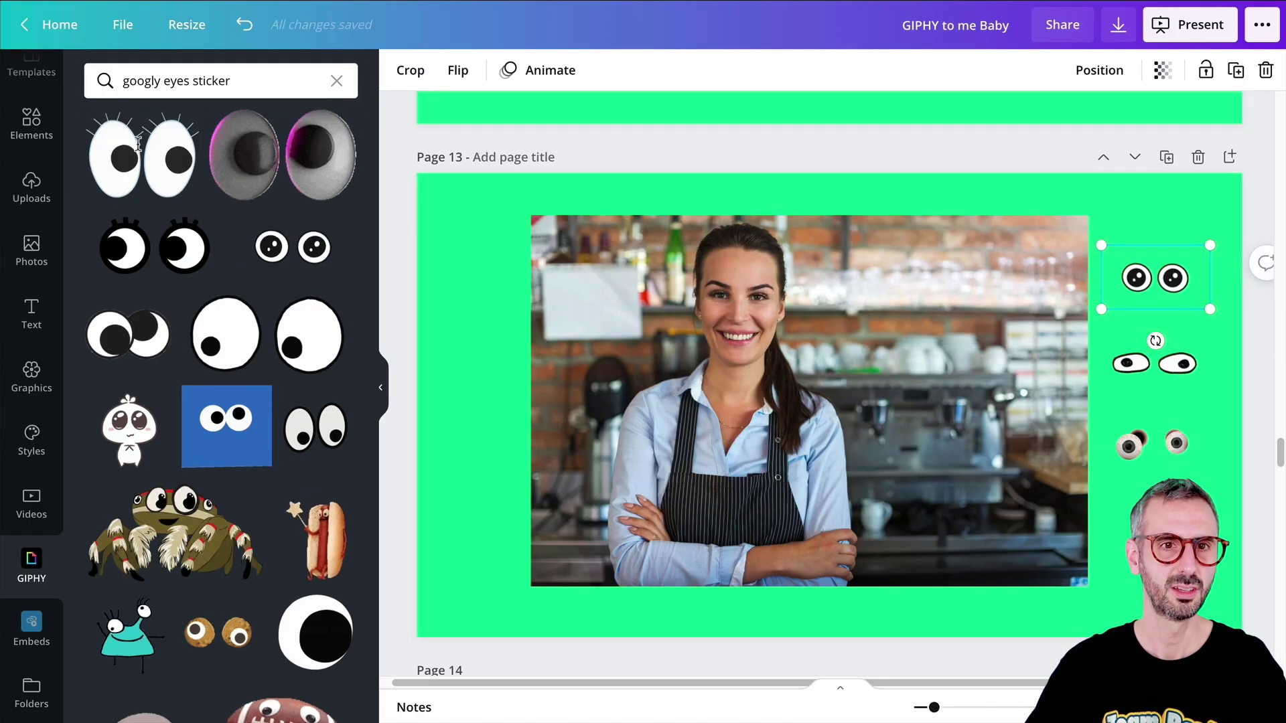
{"action": "scroll", "coordinate": [166, 481], "scroll_direction": "down", "scroll_amount": 3}
{"action": "scroll", "coordinate": [166, 481], "scroll_direction": "down", "scroll_amount": 4}
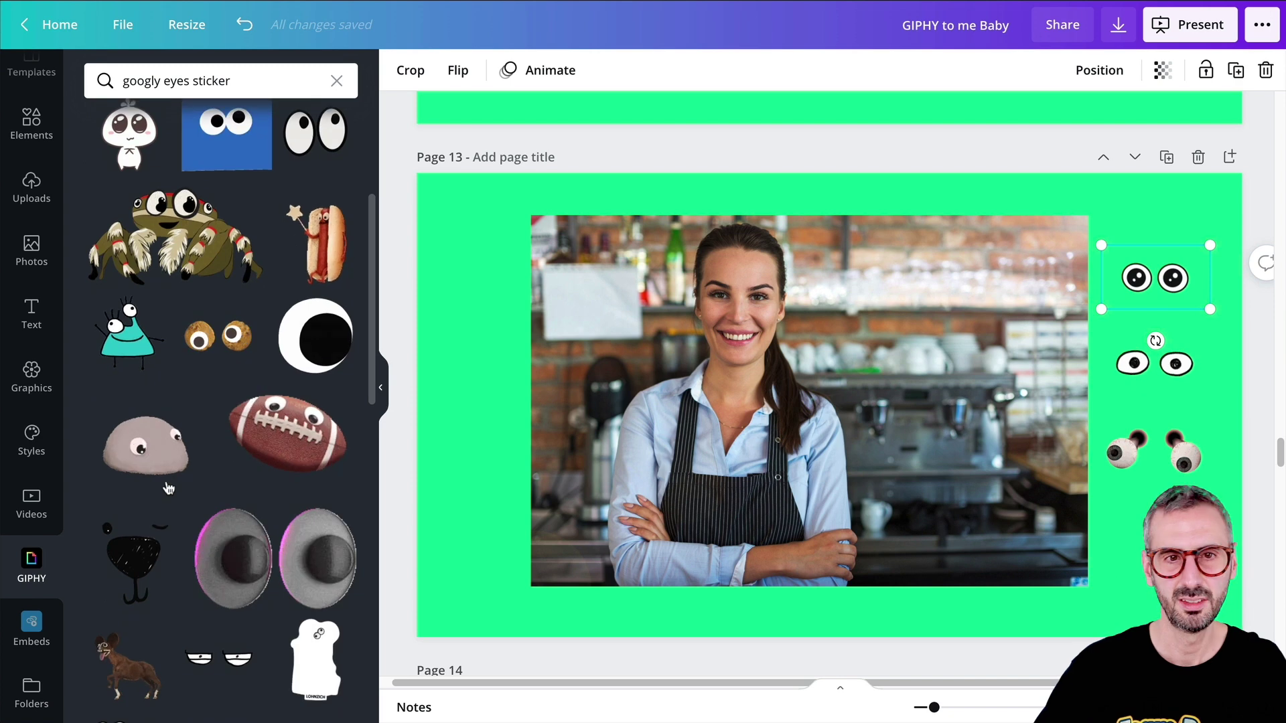
{"action": "left_click_drag", "start_coordinate": [1131, 447], "coordinate": [722, 305]}
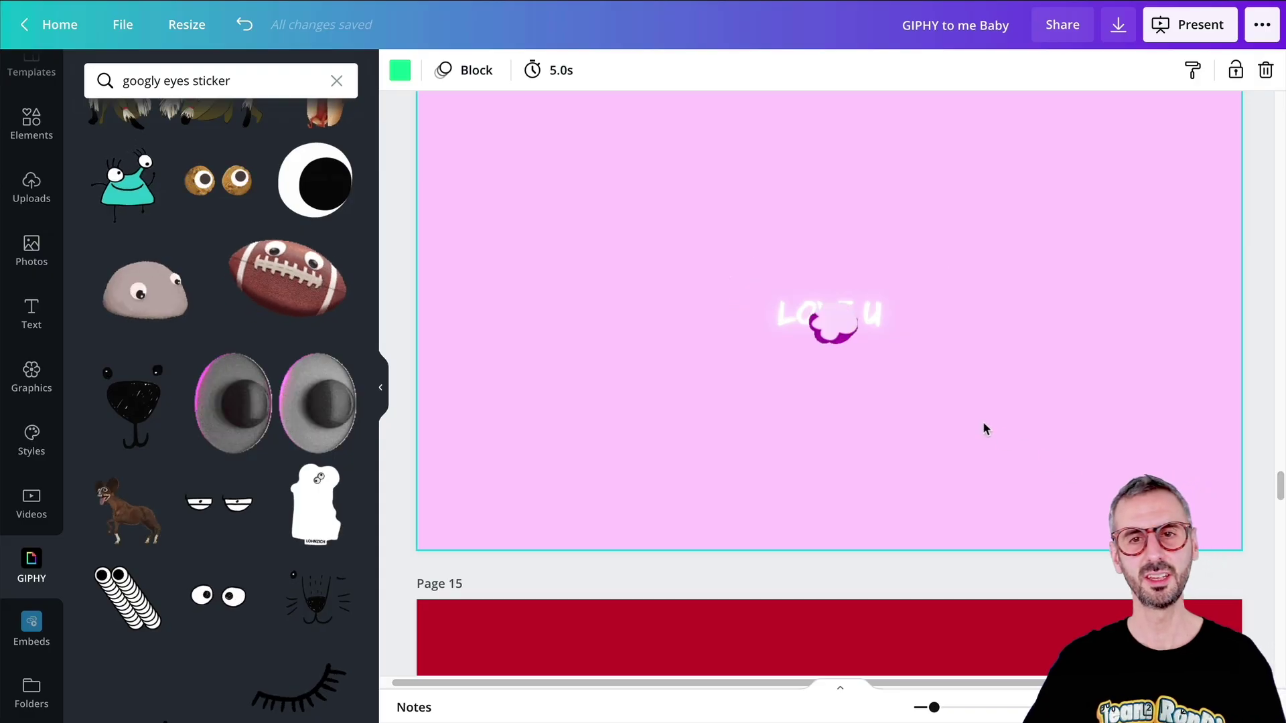
- Select the animated embed around the LOVE U text on page 14
{"action": "left_click", "coordinate": [873, 379]}
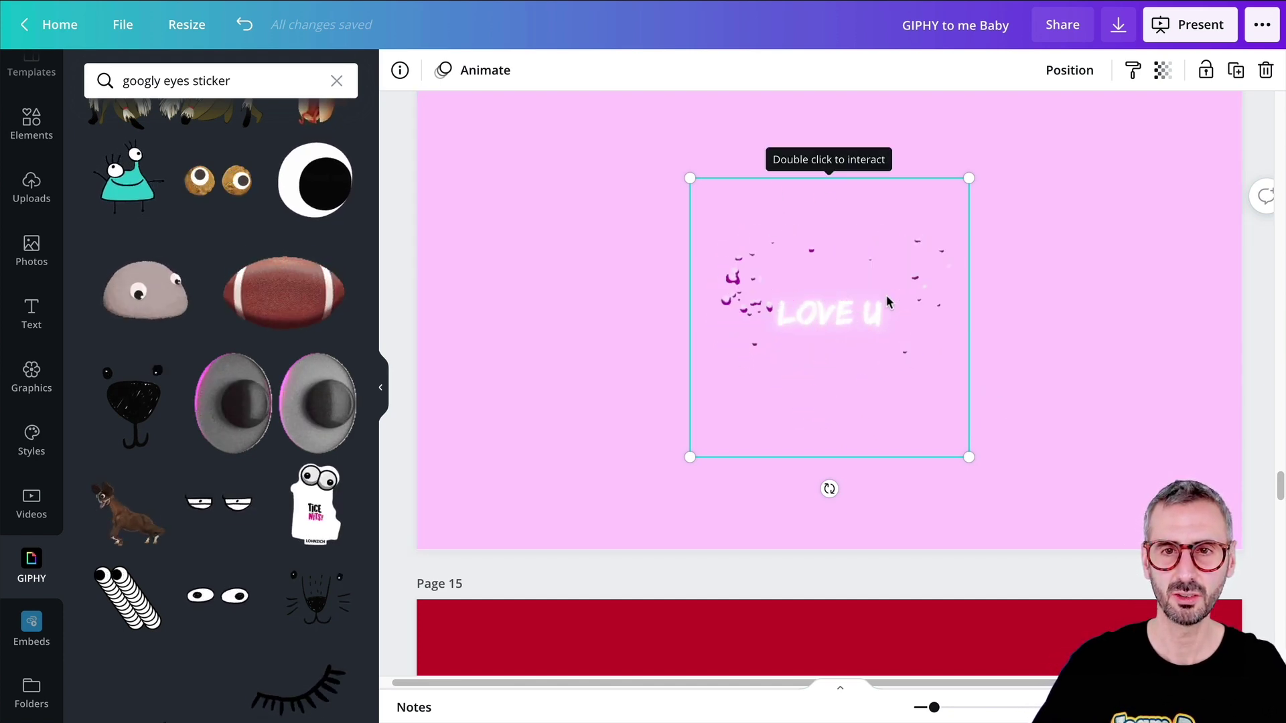
{"action": "scroll", "coordinate": [886, 295], "scroll_direction": "up", "scroll_amount": 1}
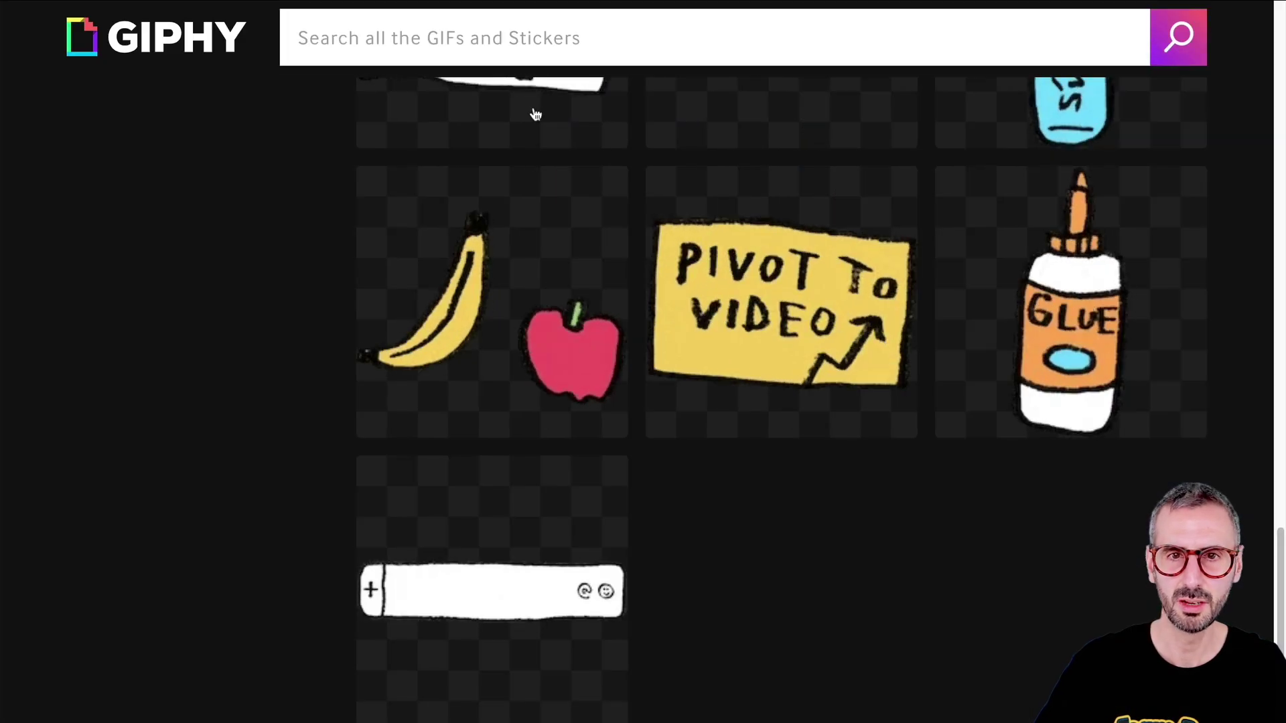
- On the GIPHY website, search the stickers channel for "effects" and look through the results
{"action": "scroll", "coordinate": [232, 330], "scroll_direction": "up", "scroll_amount": 15}
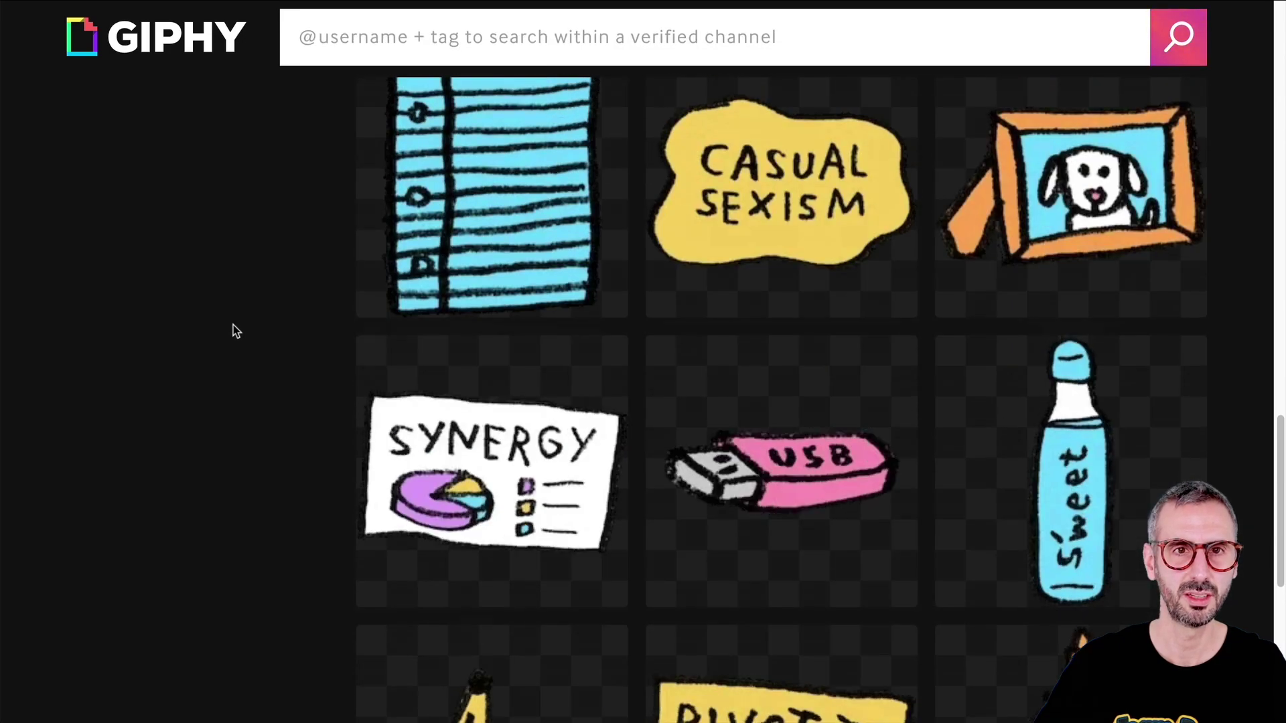
{"action": "scroll", "coordinate": [235, 371], "scroll_direction": "down", "scroll_amount": 5}
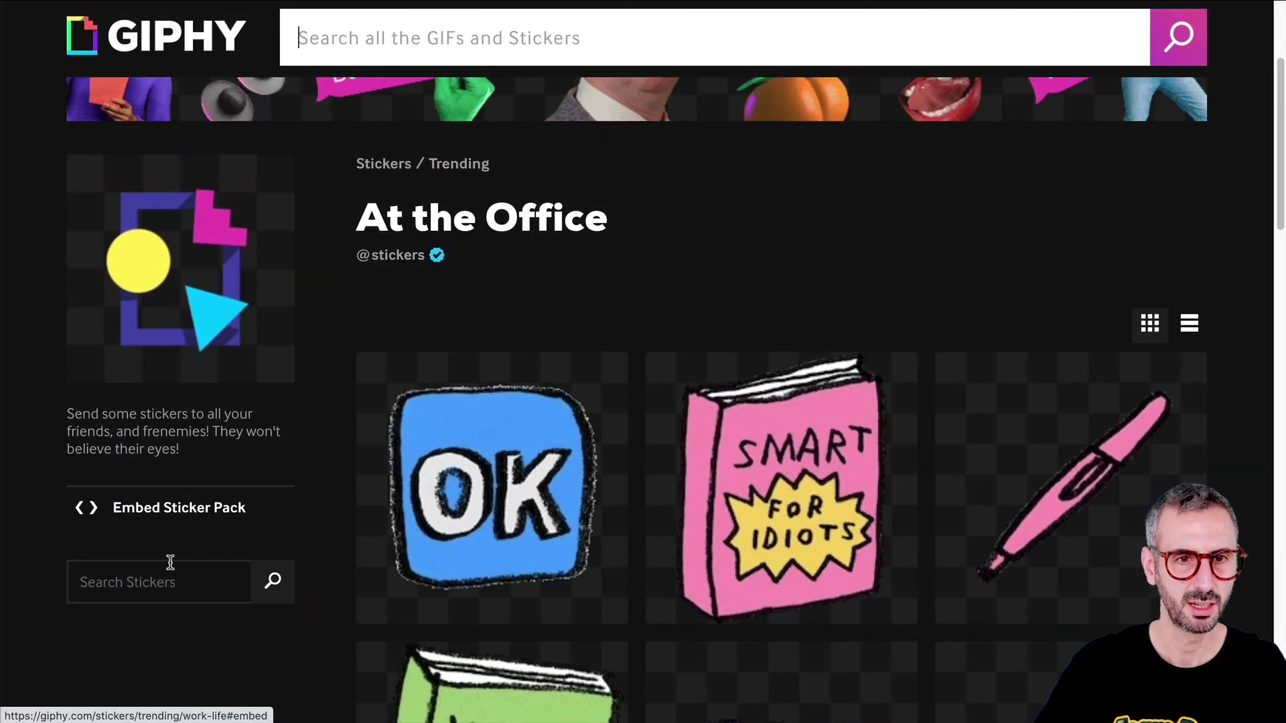
{"action": "left_click", "coordinate": [168, 579]}
{"action": "type", "text": "effect"}
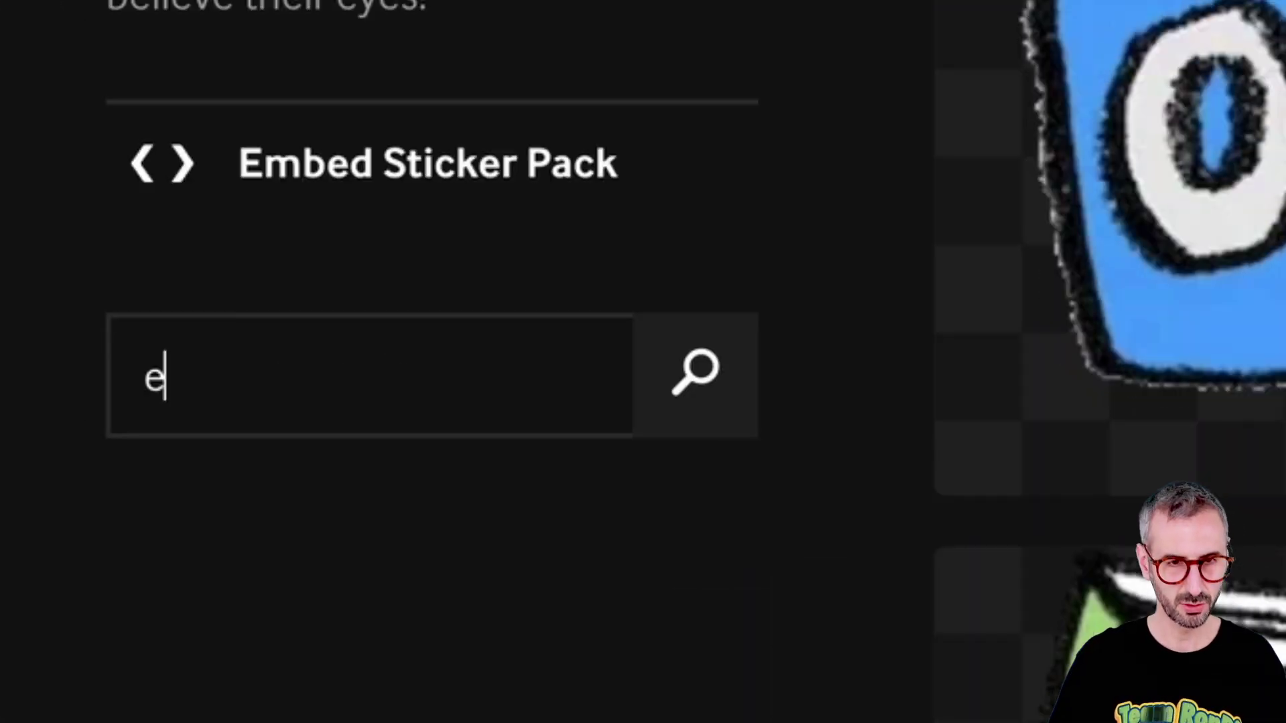
{"action": "type", "text": "s"}
{"action": "key", "text": "Return"}
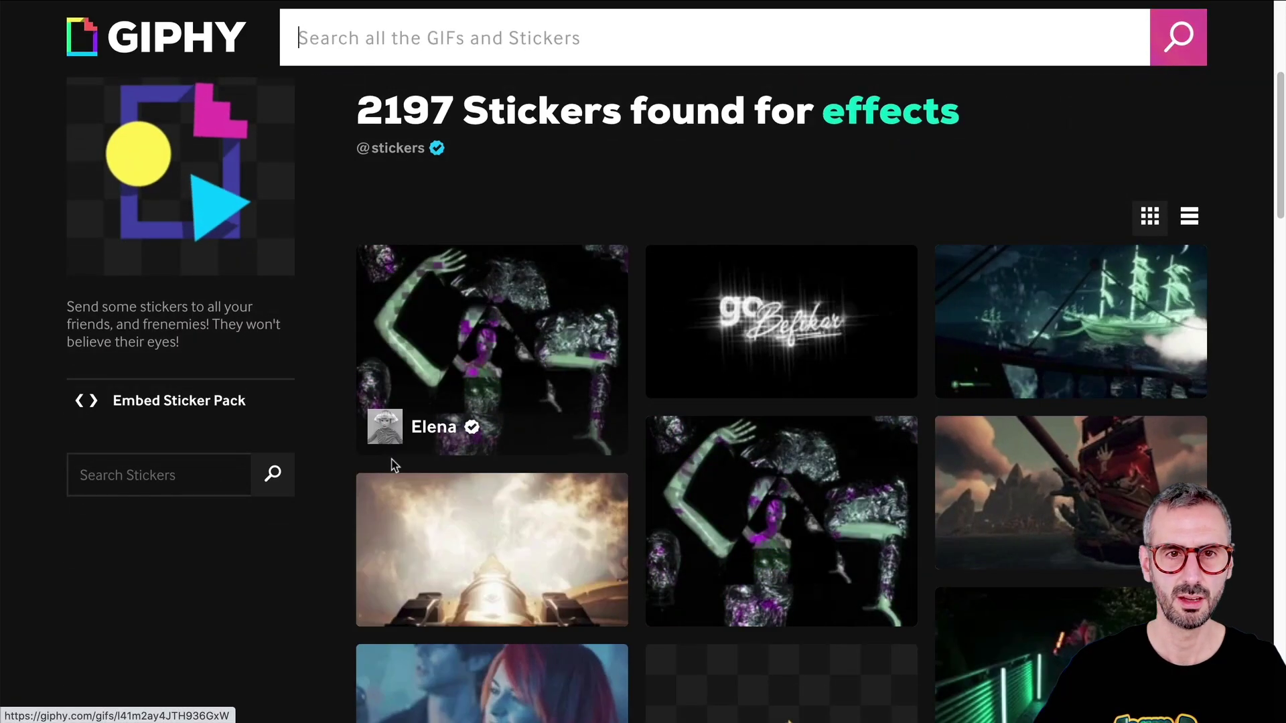
{"action": "scroll", "coordinate": [393, 466], "scroll_direction": "down", "scroll_amount": 15}
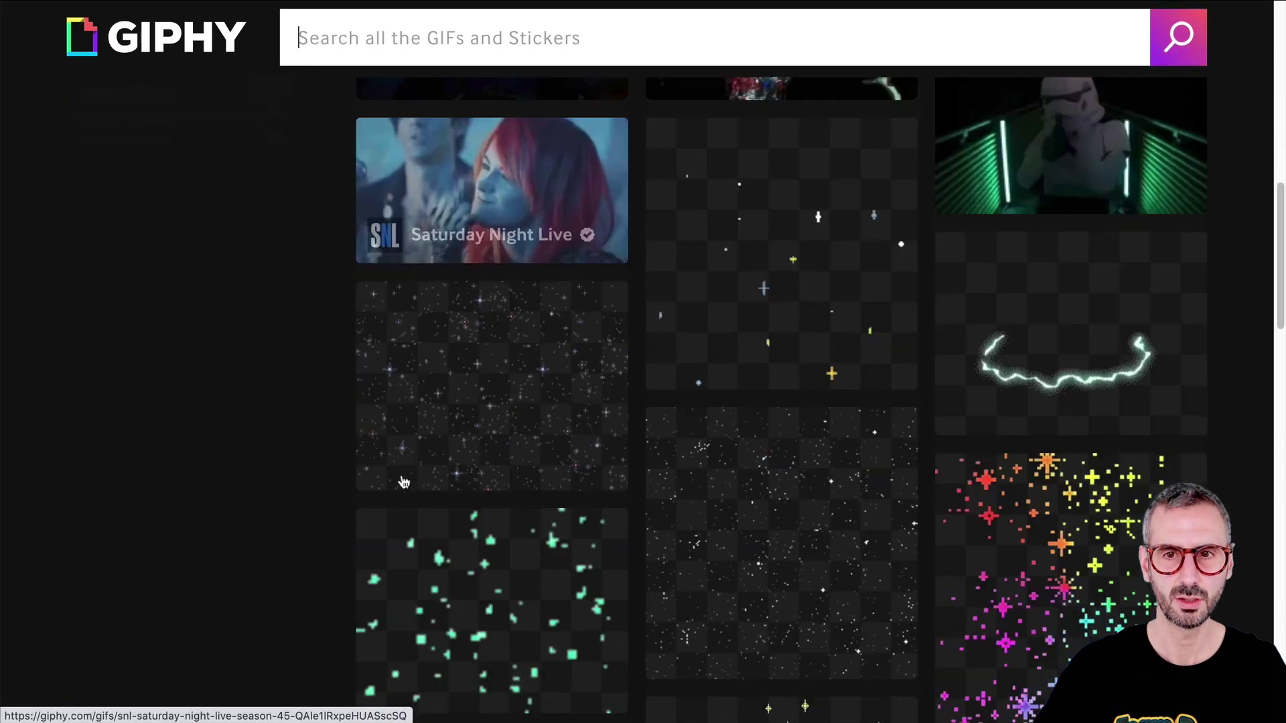
{"action": "scroll", "coordinate": [738, 466], "scroll_direction": "down", "scroll_amount": 10}
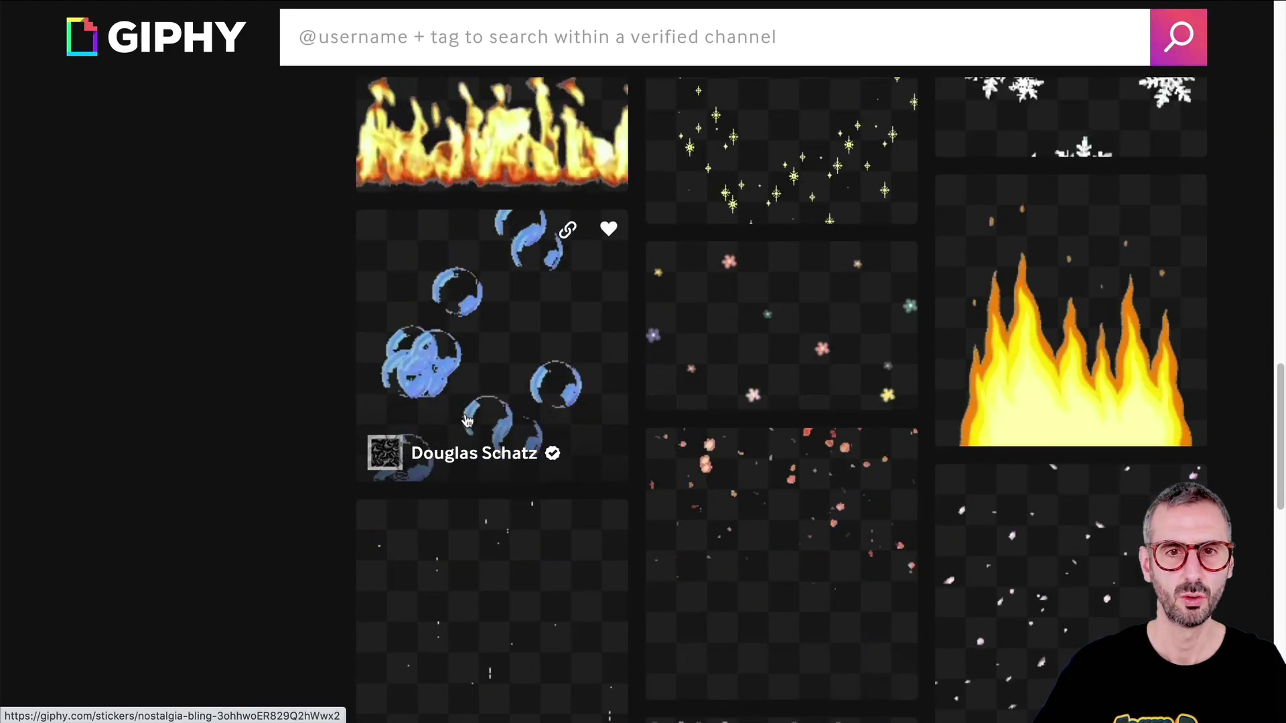
{"action": "scroll", "coordinate": [1066, 436], "scroll_direction": "down", "scroll_amount": 10}
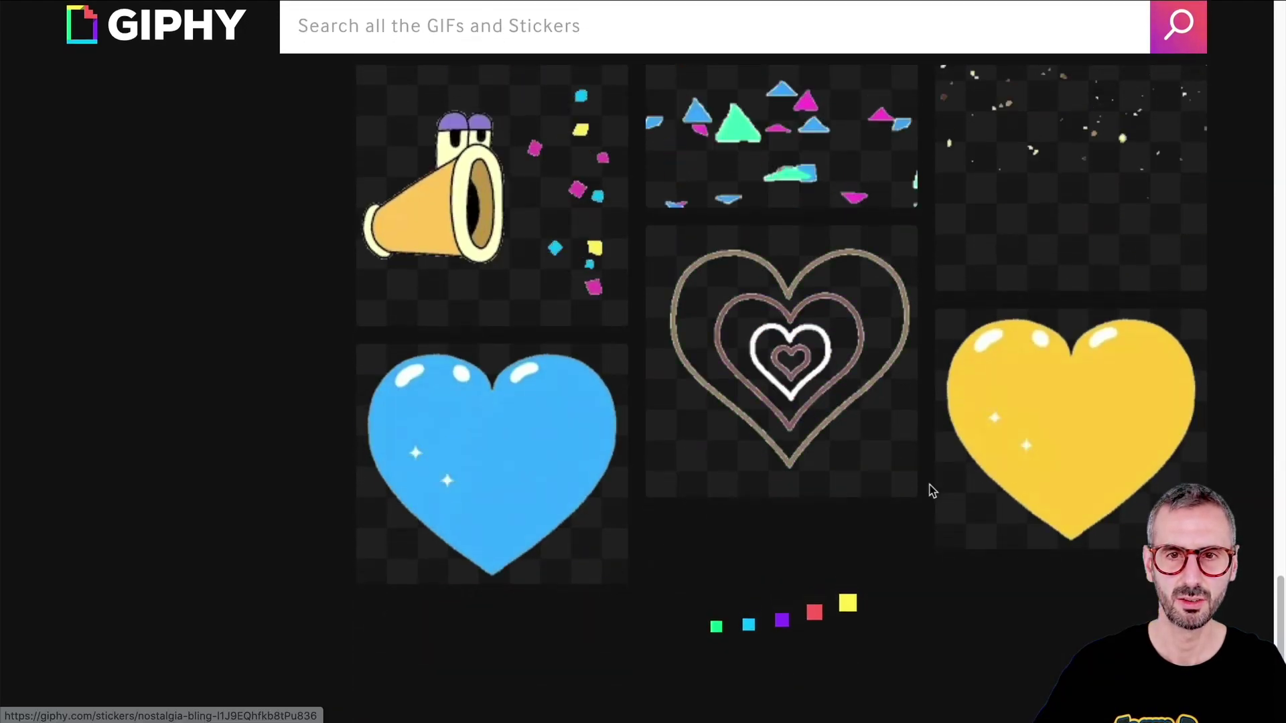
- Search all of GIPHY for "smoke effect" and look through the sticker results
{"action": "left_click", "coordinate": [323, 11]}
{"action": "type", "text": "smoke "}
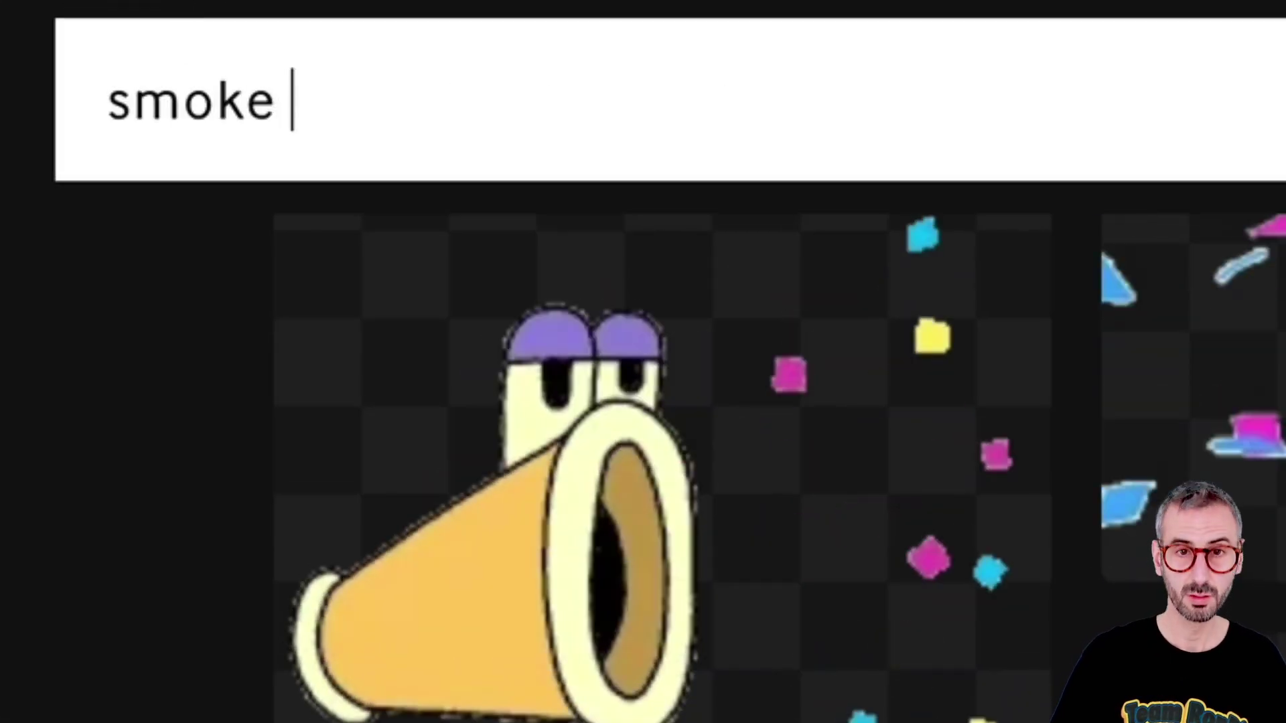
{"action": "type", "text": "effect"}
{"action": "key", "text": "Return"}
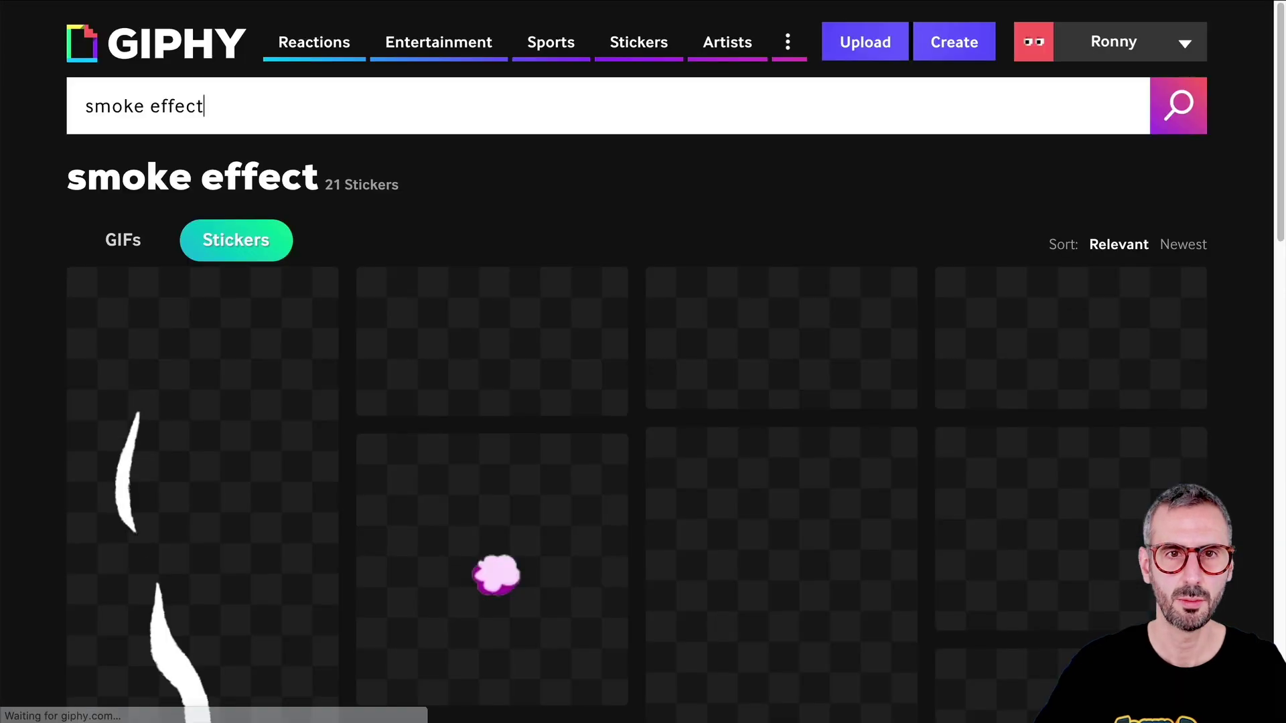
{"action": "scroll", "coordinate": [634, 379], "scroll_direction": "down", "scroll_amount": 3}
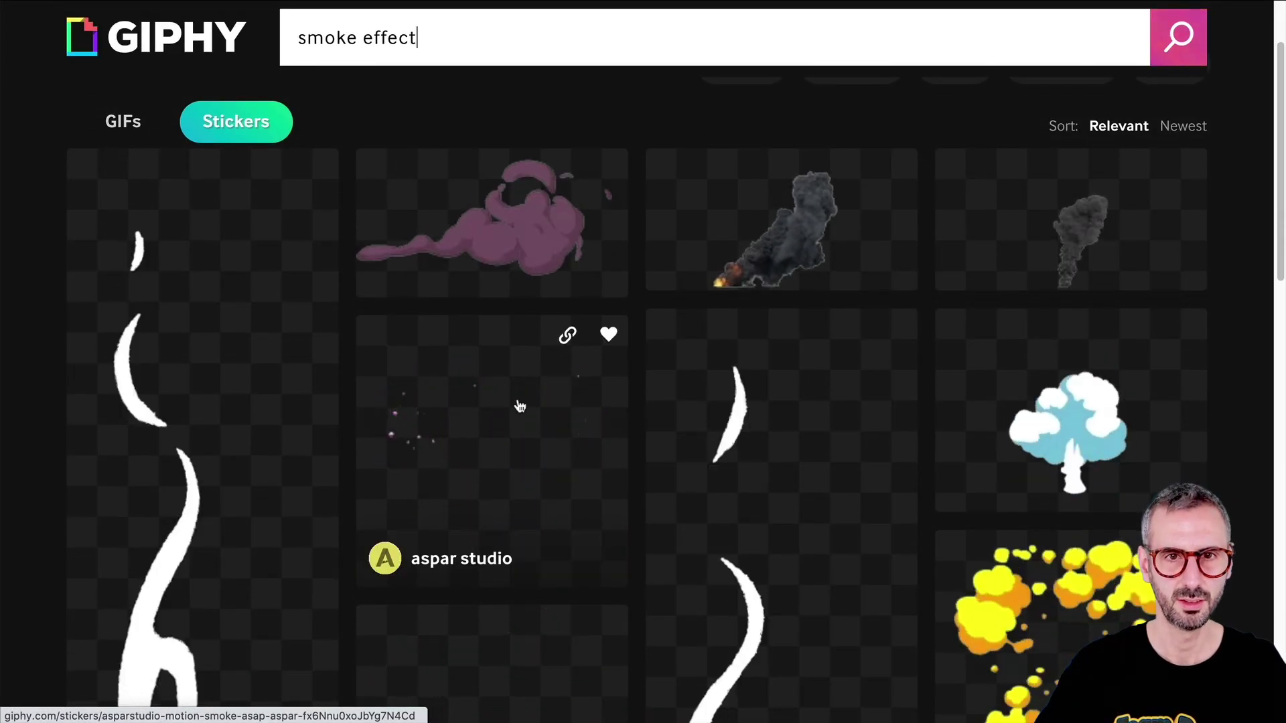
{"action": "scroll", "coordinate": [511, 409], "scroll_direction": "down", "scroll_amount": 8}
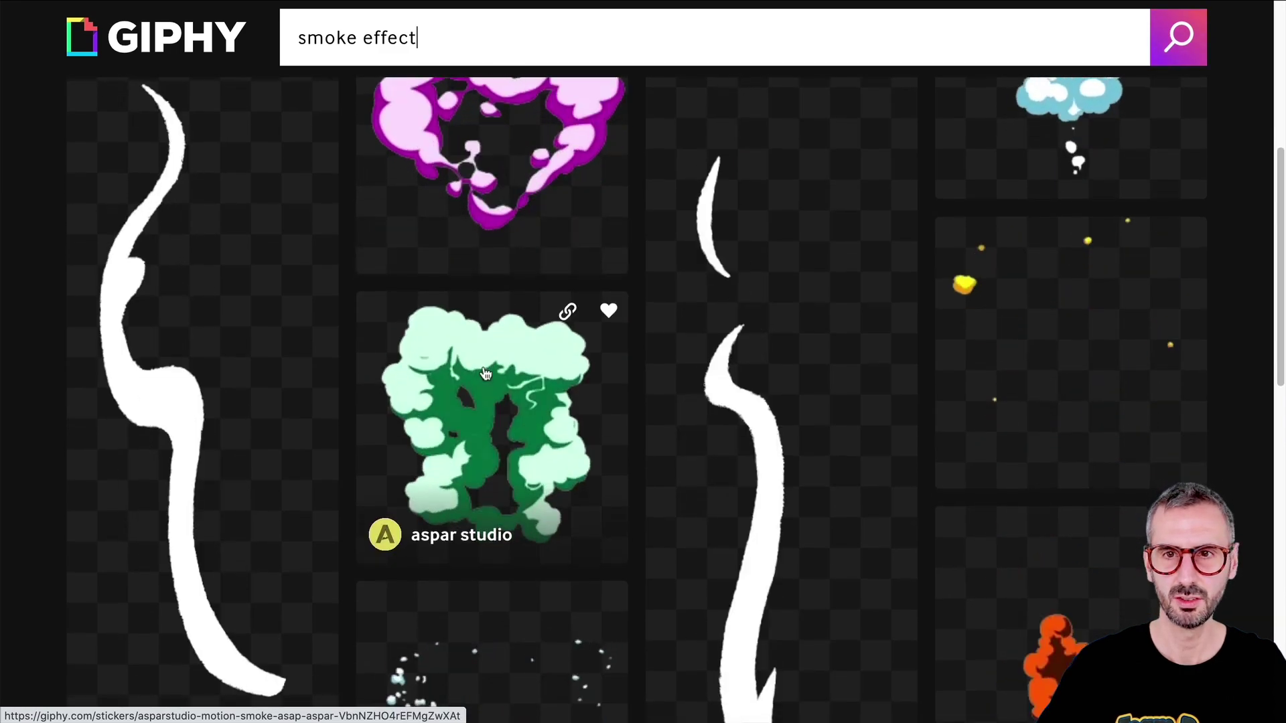
{"action": "scroll", "coordinate": [485, 374], "scroll_direction": "down", "scroll_amount": 10}
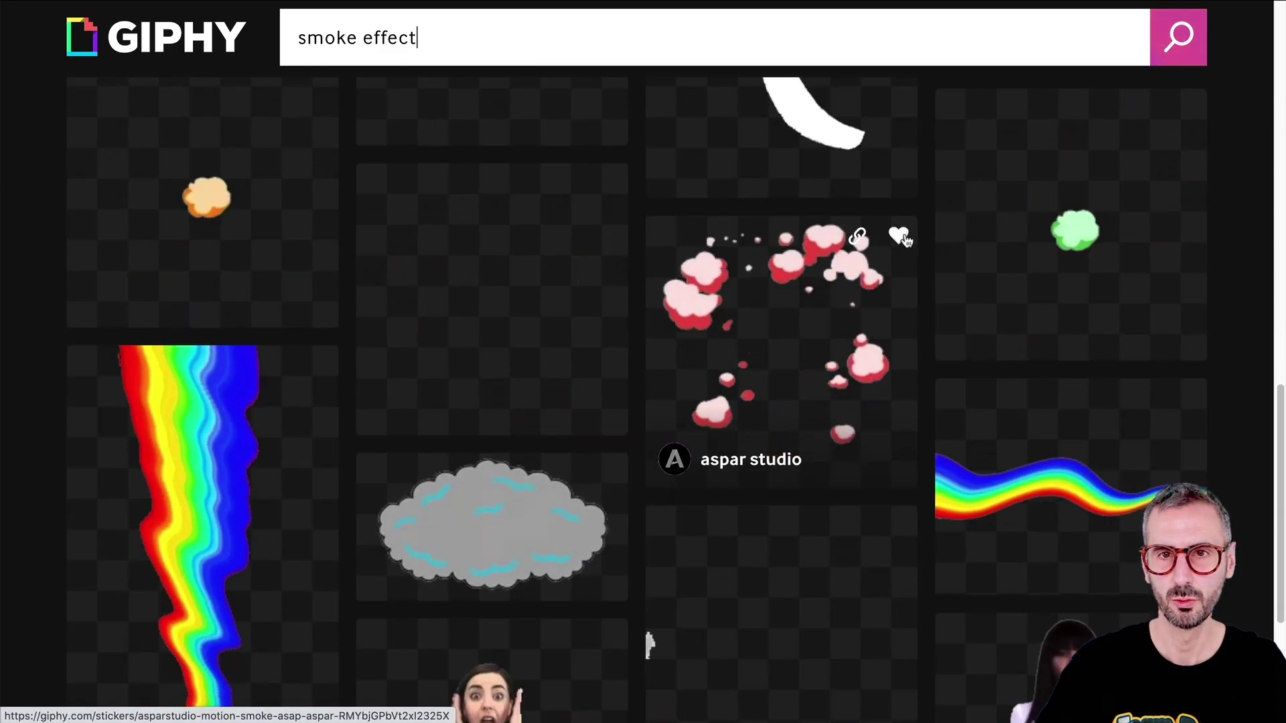
- Copy the link of the pink-and-red smoke sticker, switch to Canva and embed it on page 14
{"action": "left_click", "coordinate": [858, 236]}
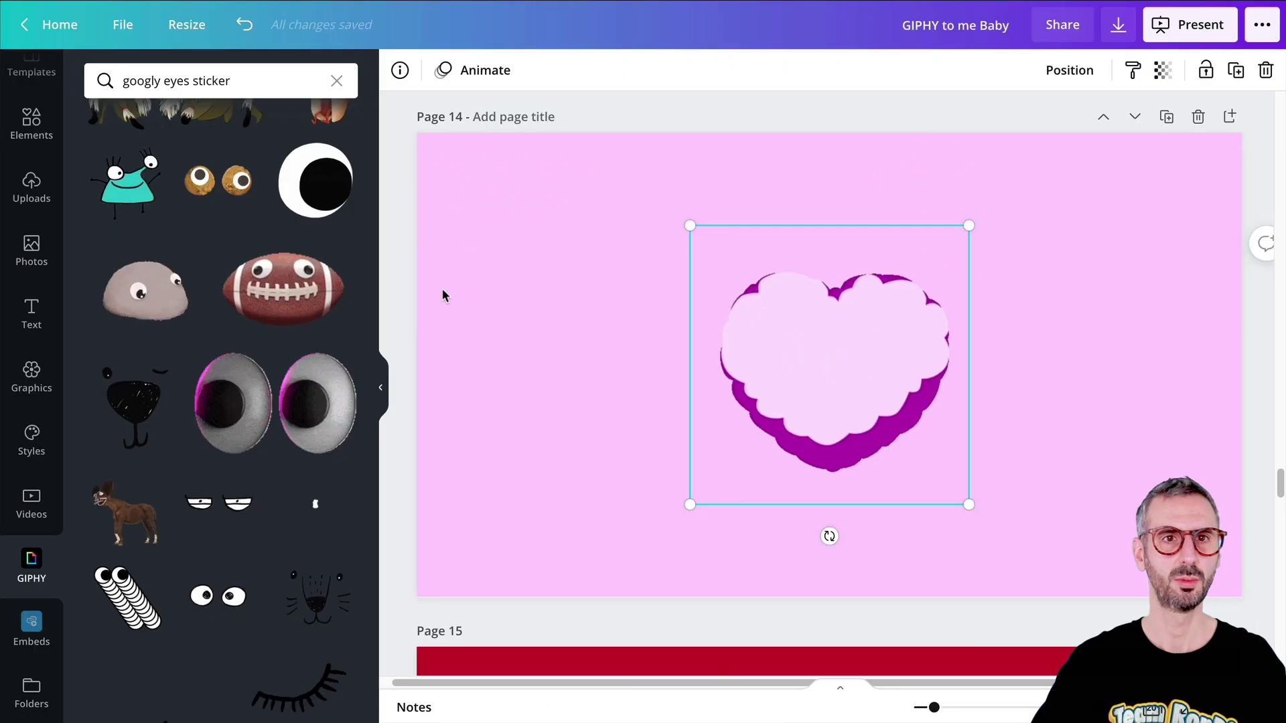
{"action": "left_click", "coordinate": [563, 431]}
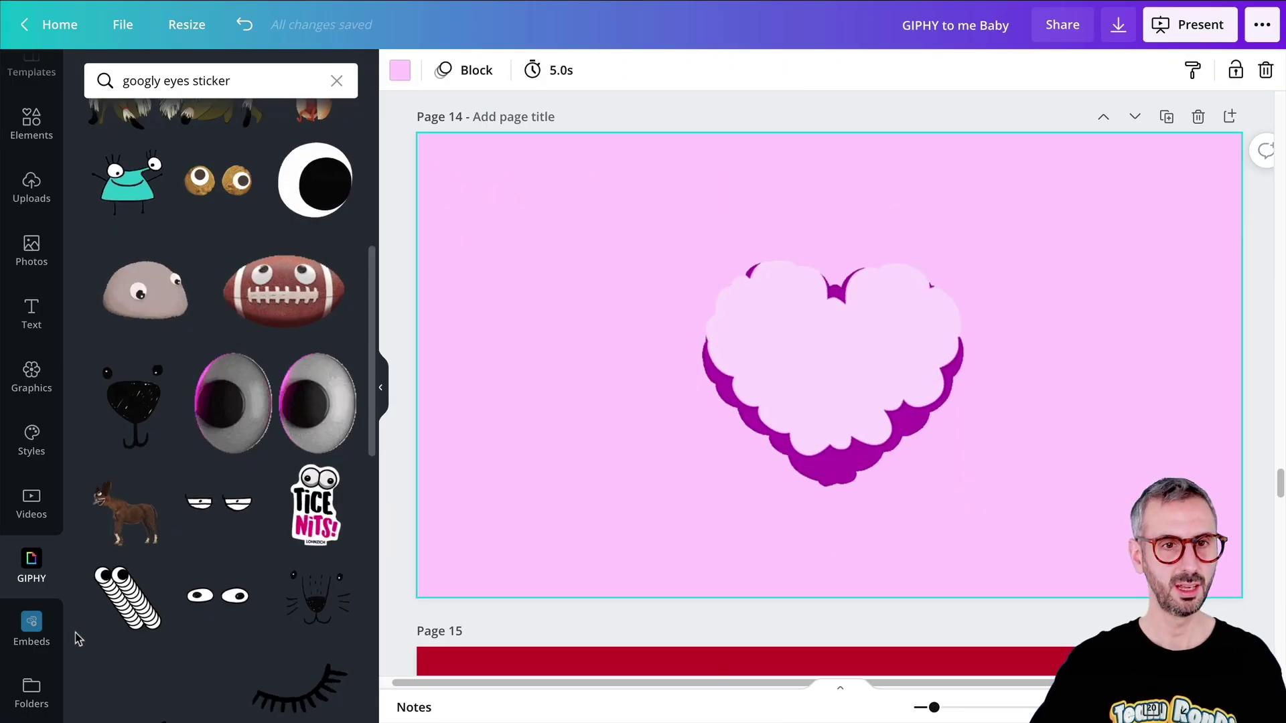
{"action": "left_click", "coordinate": [31, 629]}
{"action": "left_click", "coordinate": [142, 156]}
{"action": "key", "text": "ctrl+v"}
{"action": "left_click", "coordinate": [153, 207]}
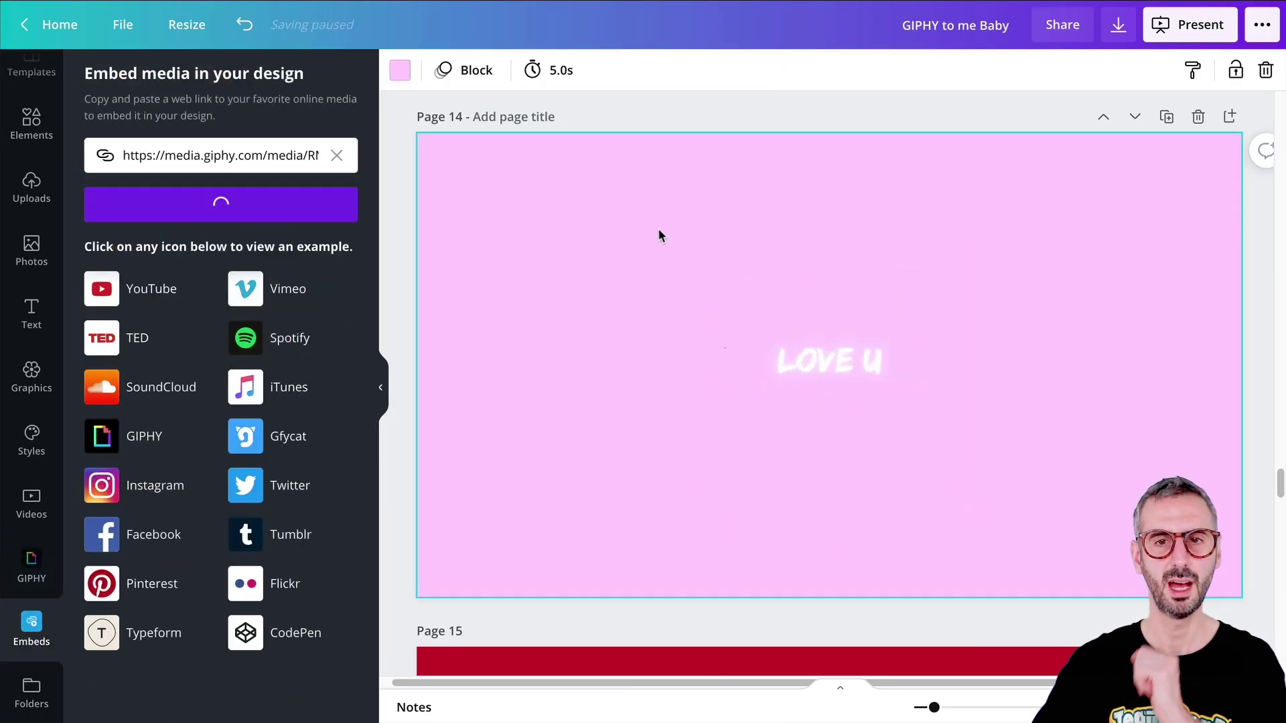
- Move the embedded smoke sticker down beside the LOVE U text on page 14 and delete it
{"action": "left_click_drag", "start_coordinate": [759, 402], "coordinate": [521, 466]}
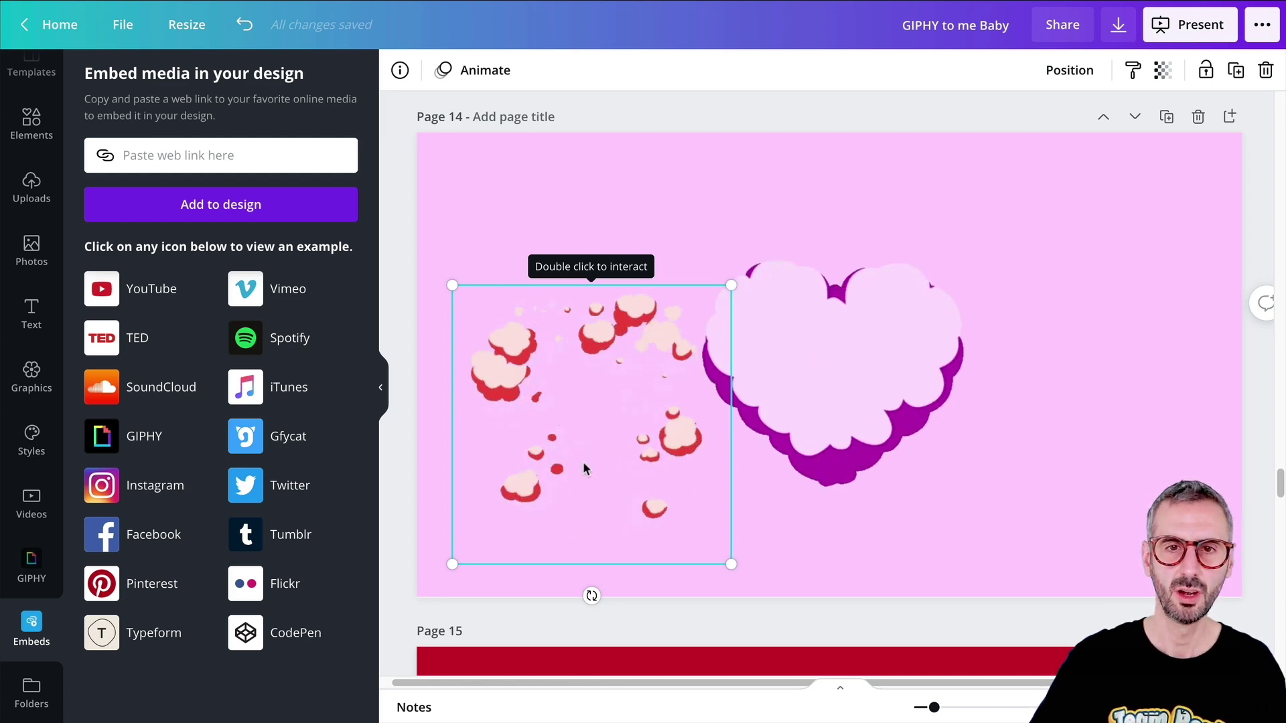
{"action": "left_click_drag", "start_coordinate": [588, 462], "coordinate": [574, 493]}
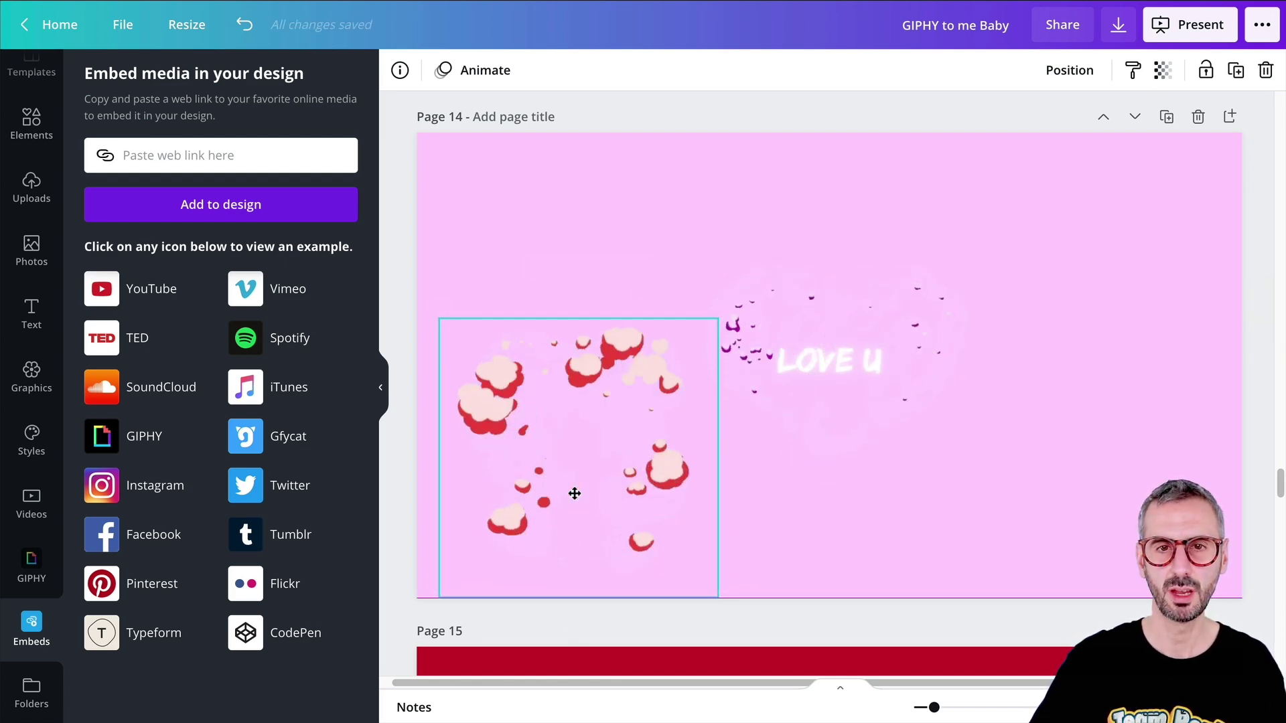
{"action": "key", "text": "Delete"}
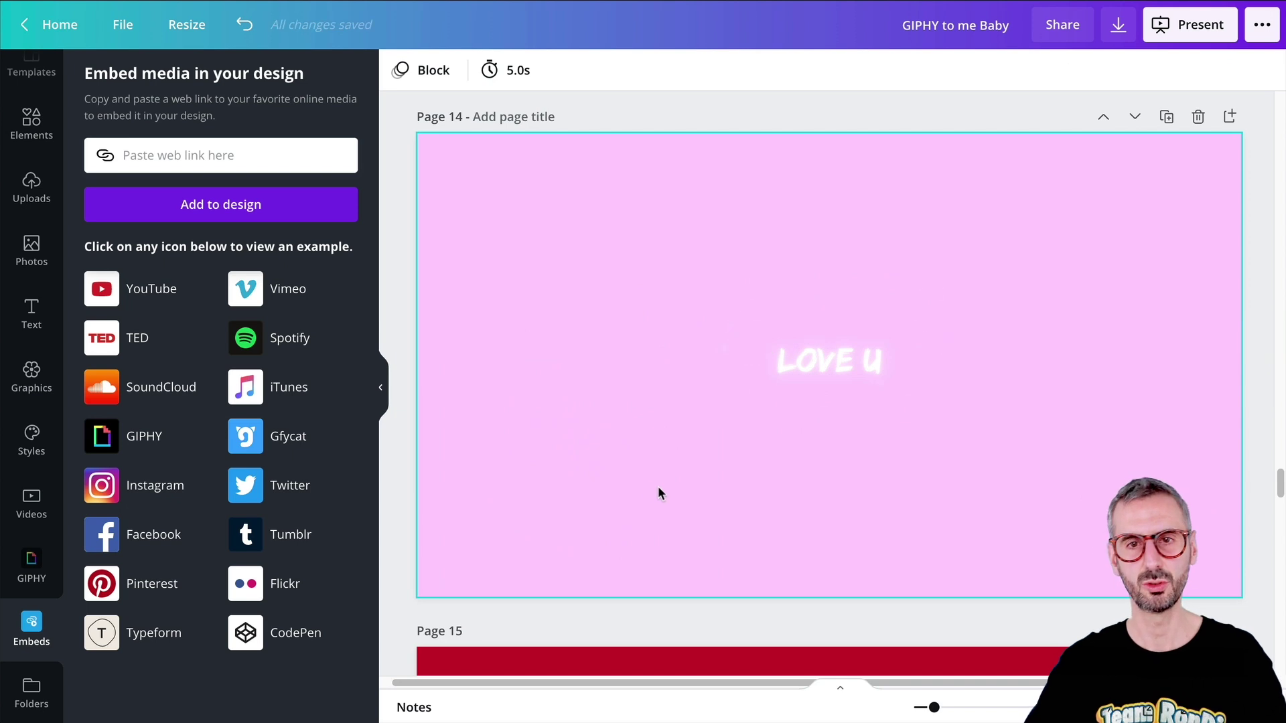
- Move the purple heart smoke embed off the LOVE U text and open that text's effects
{"action": "left_click", "coordinate": [845, 351]}
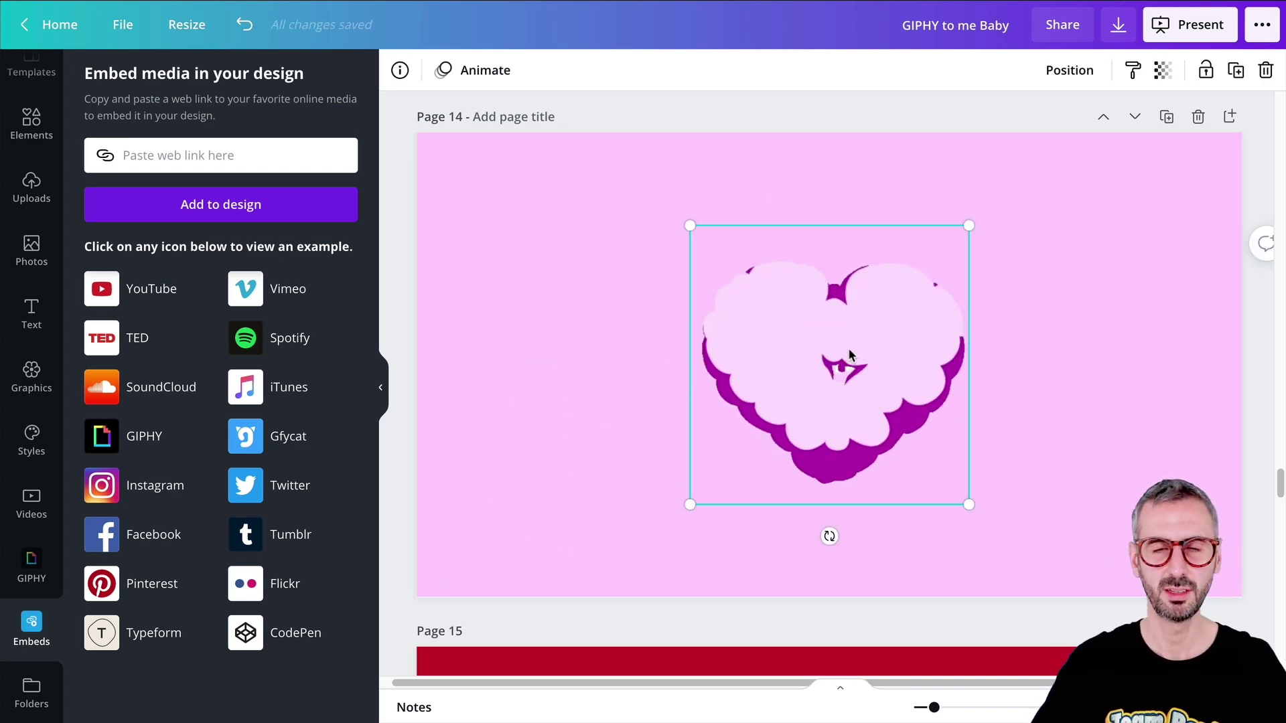
{"action": "left_click_drag", "start_coordinate": [841, 407], "coordinate": [586, 356]}
{"action": "left_click", "coordinate": [824, 372]}
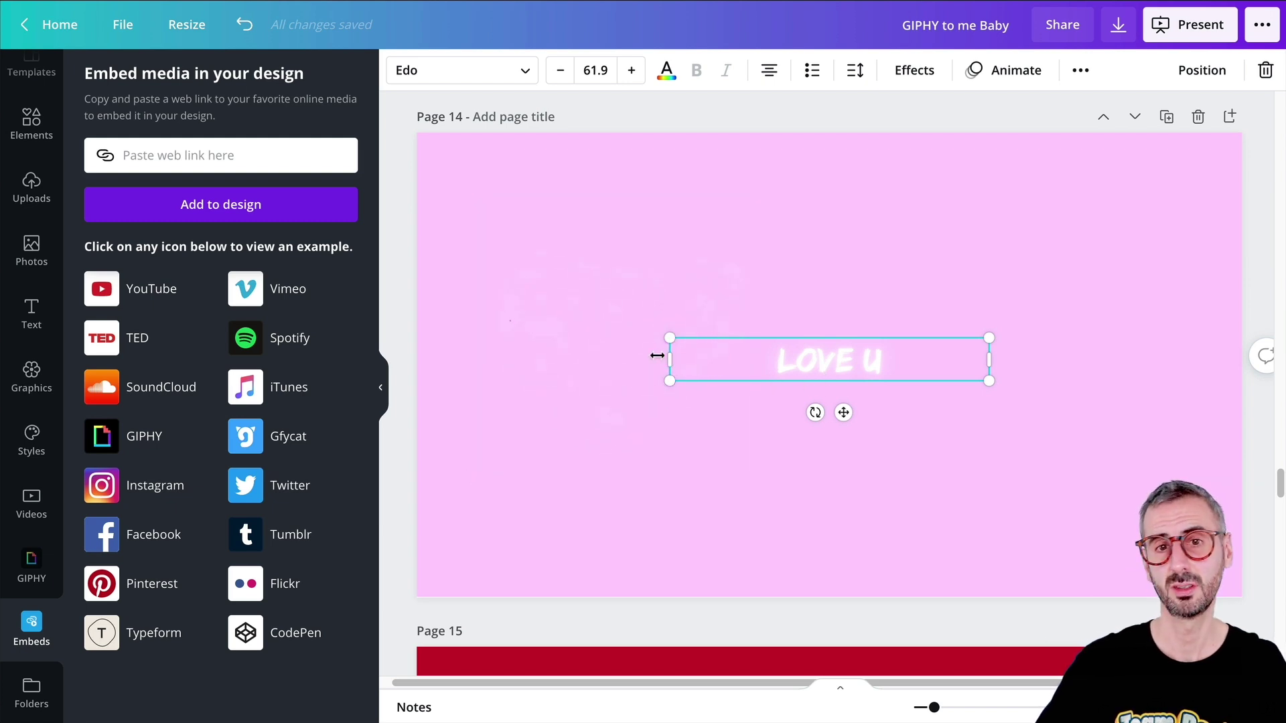
{"action": "left_click", "coordinate": [908, 71]}
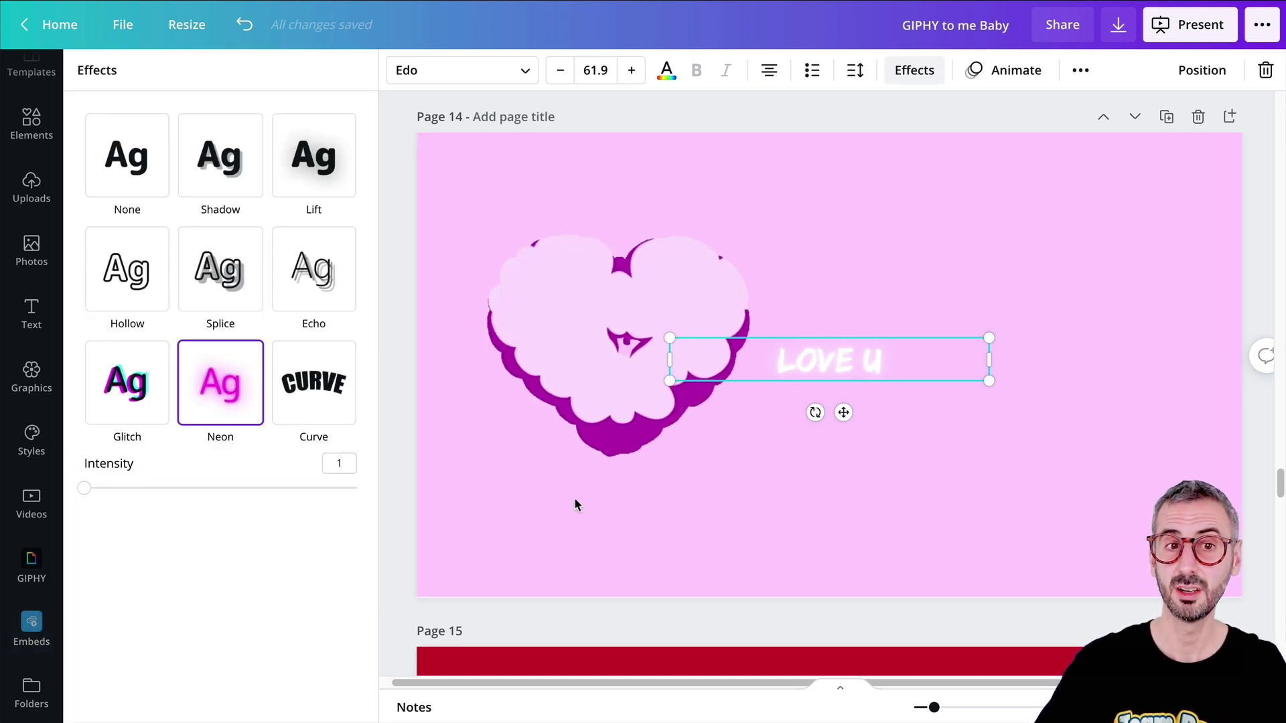
- Move the heart smoke embed back over the LOVE U text on page 14 and deselect it
{"action": "left_click", "coordinate": [536, 343]}
{"action": "left_click_drag", "start_coordinate": [786, 363], "coordinate": [762, 371]}
{"action": "left_click", "coordinate": [613, 521]}
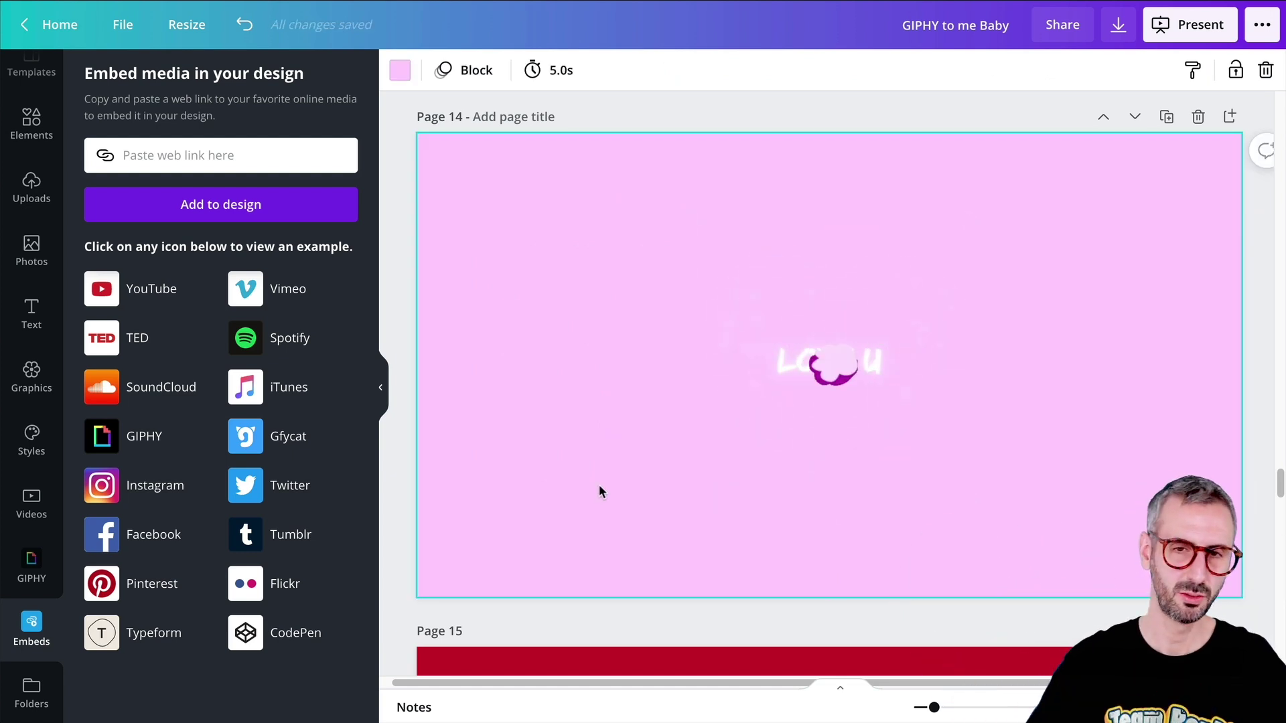
- Look at the animated lipstick design on page 15 and open the GIPHY app
{"action": "scroll", "coordinate": [598, 484], "scroll_direction": "down", "scroll_amount": 3}
{"action": "scroll", "coordinate": [599, 486], "scroll_direction": "down", "scroll_amount": 5}
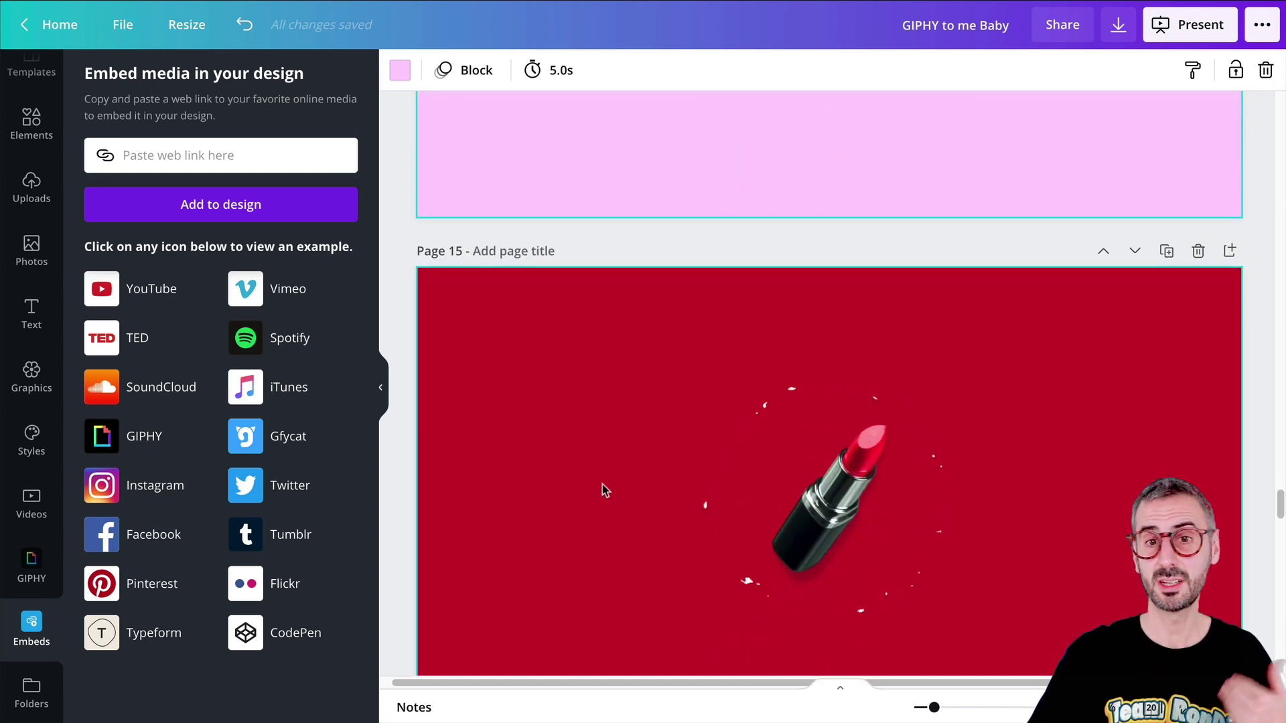
{"action": "scroll", "coordinate": [847, 379], "scroll_direction": "up", "scroll_amount": 3}
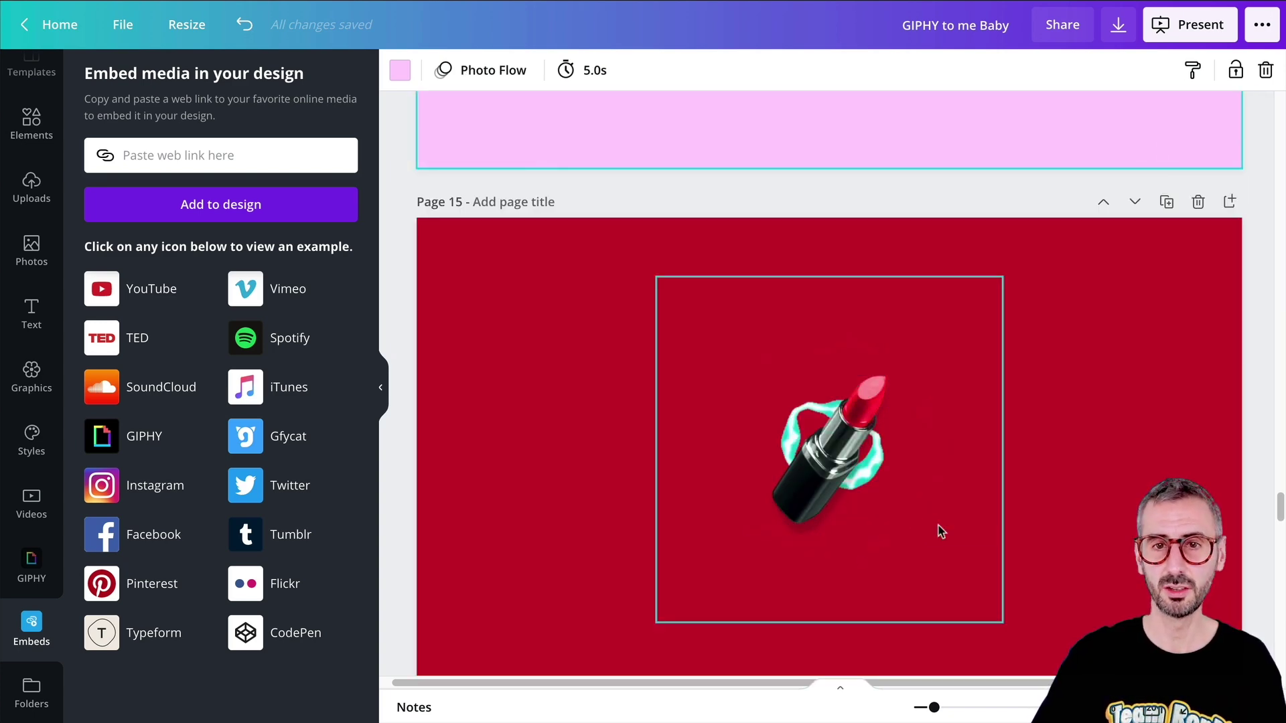
{"action": "scroll", "coordinate": [807, 441], "scroll_direction": "down", "scroll_amount": 1}
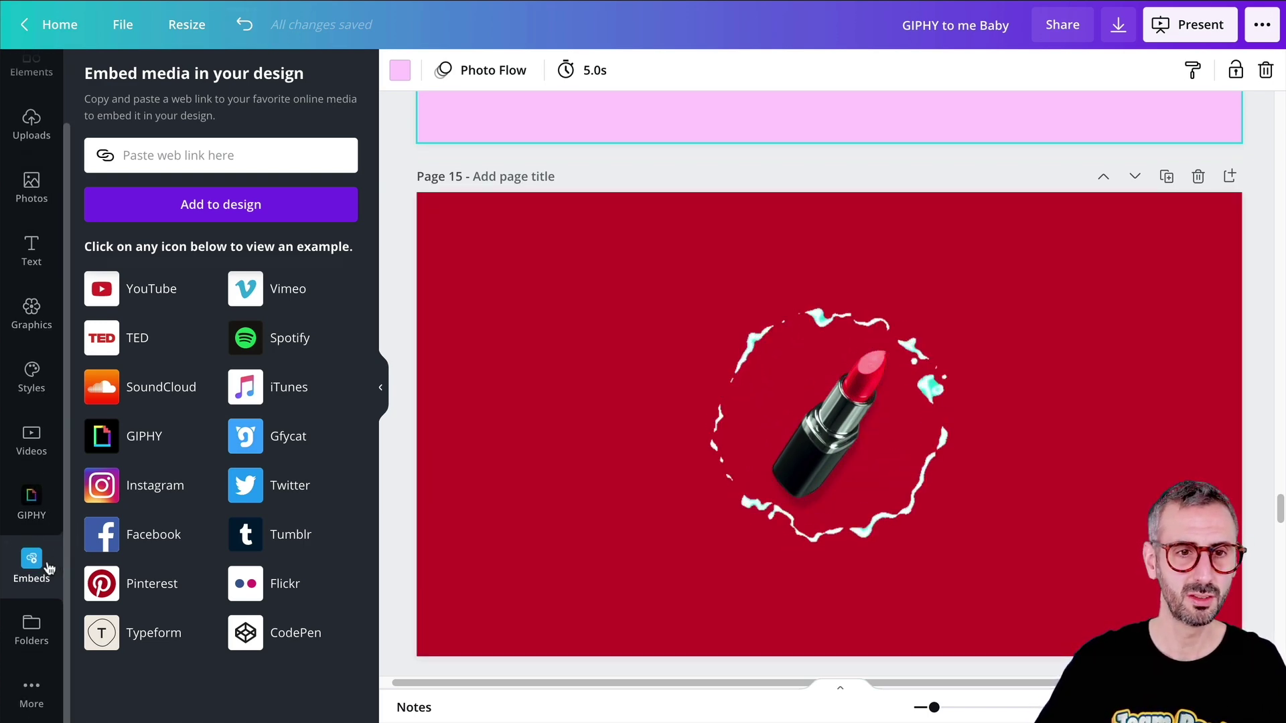
{"action": "left_click", "coordinate": [34, 519]}
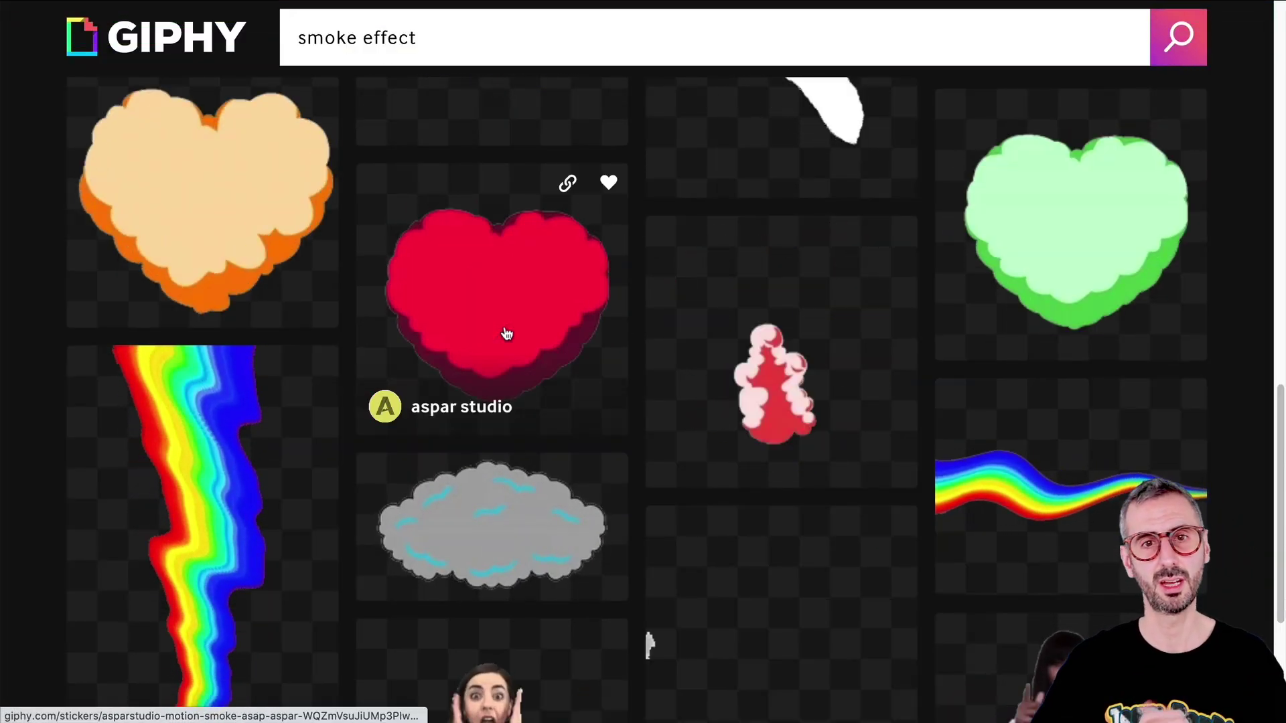
- On the GIPHY website, open the red heart smoke sticker and copy its full list of hashtags
{"action": "scroll", "coordinate": [499, 349], "scroll_direction": "up", "scroll_amount": 2}
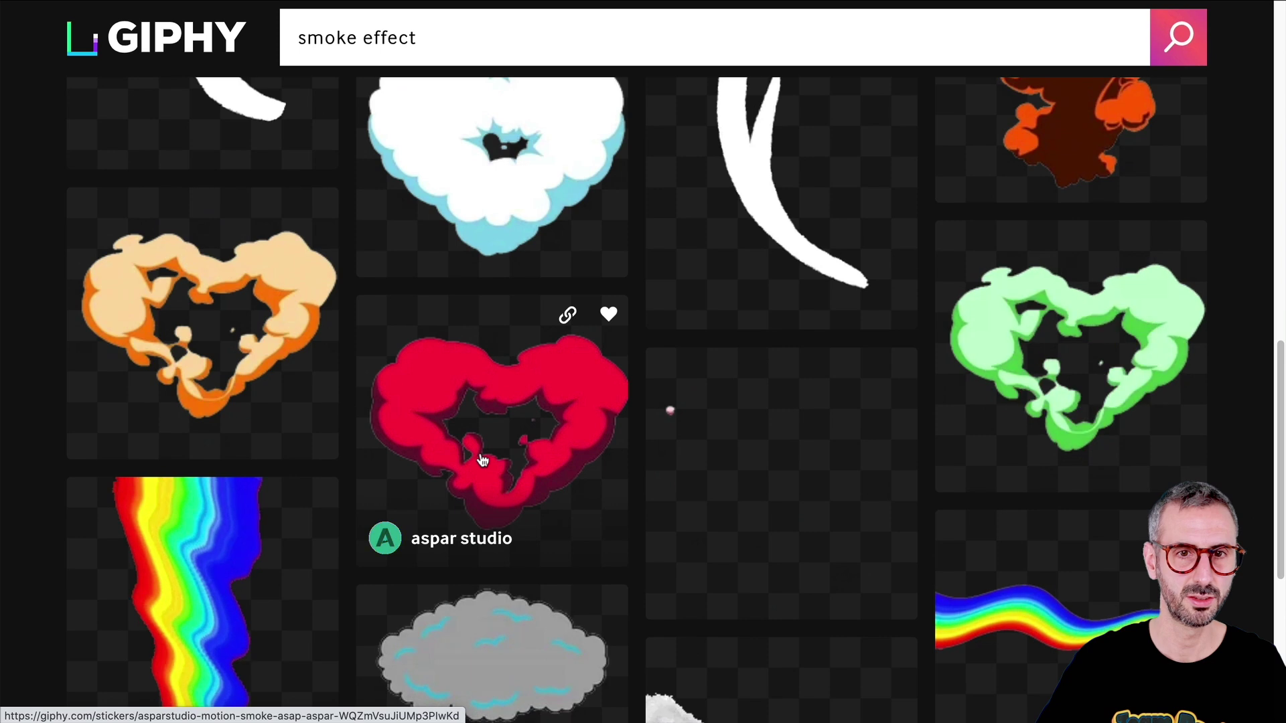
{"action": "left_click", "coordinate": [520, 467]}
{"action": "scroll", "coordinate": [521, 468], "scroll_direction": "down", "scroll_amount": 4}
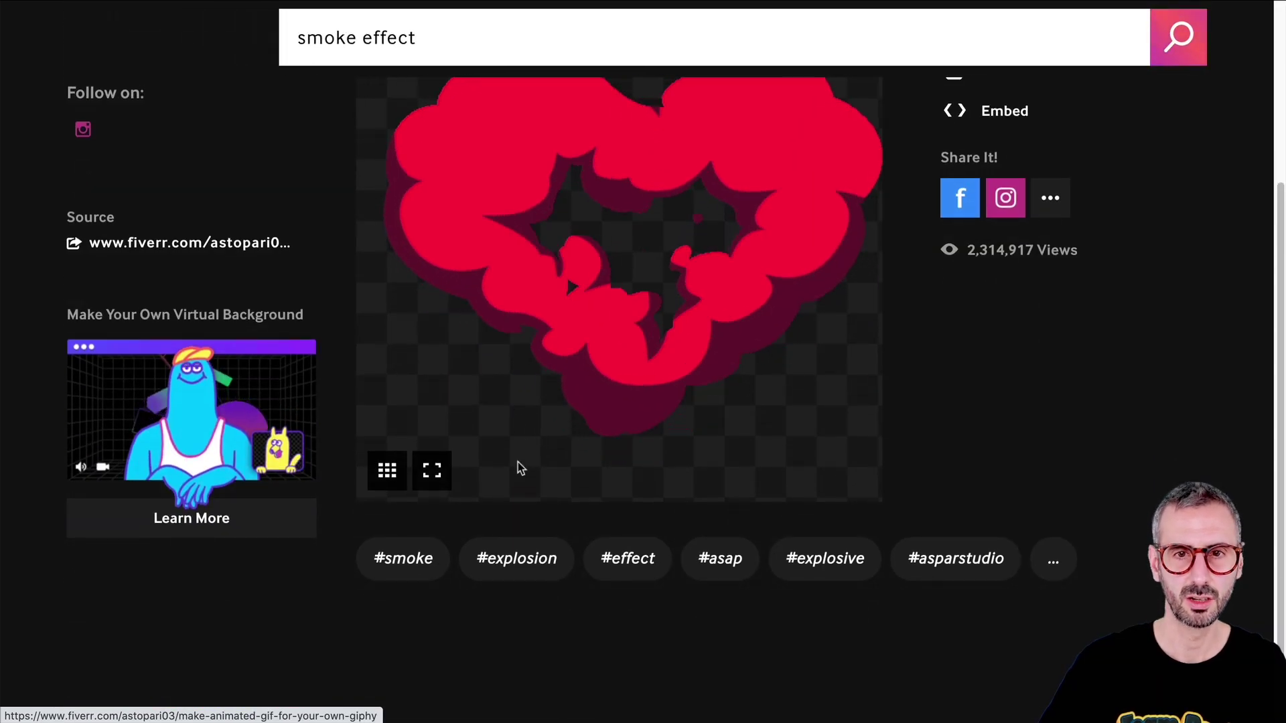
{"action": "scroll", "coordinate": [536, 473], "scroll_direction": "down", "scroll_amount": 1}
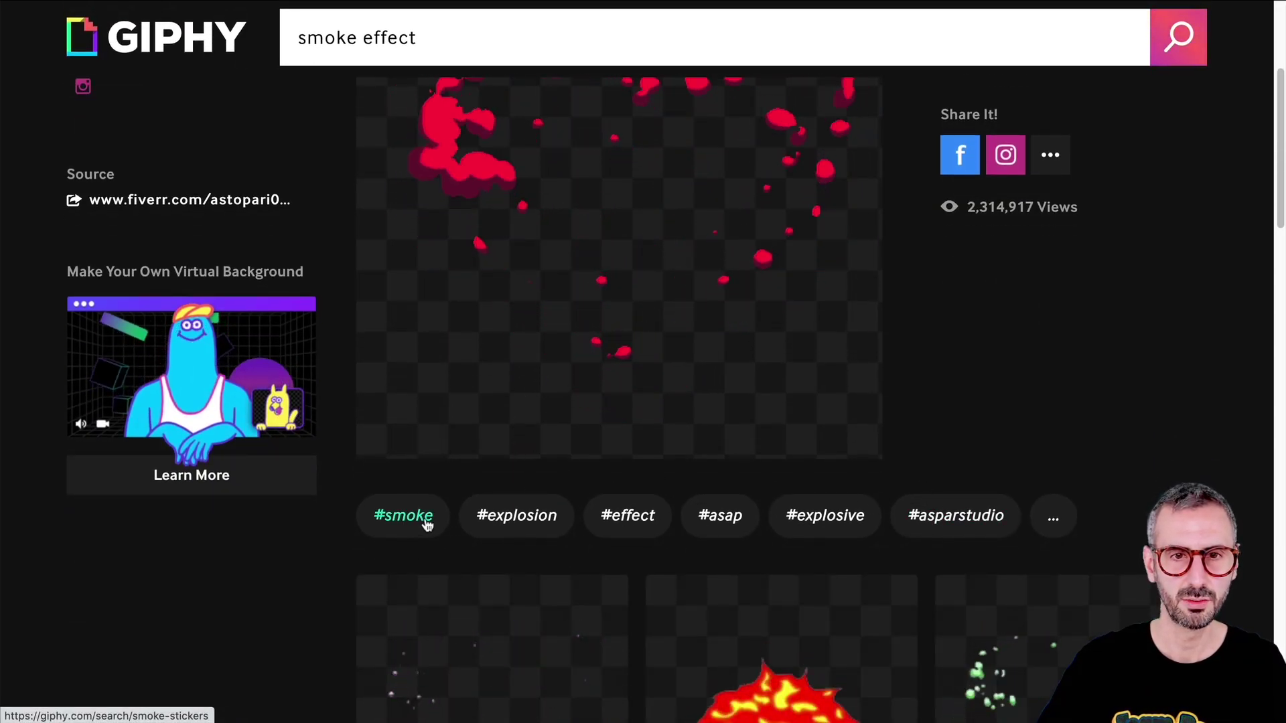
{"action": "left_click", "coordinate": [1052, 517]}
{"action": "left_click_drag", "start_coordinate": [446, 569], "coordinate": [388, 519]}
{"action": "right_click", "coordinate": [387, 518]}
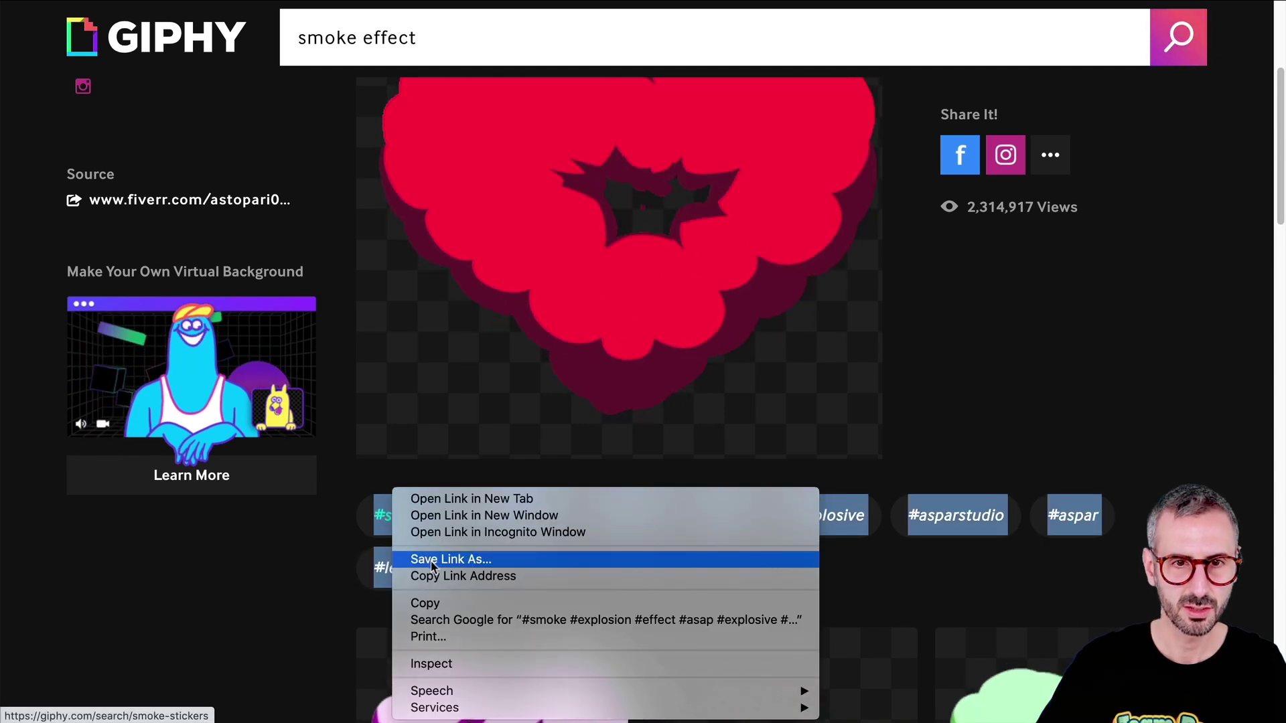
{"action": "left_click", "coordinate": [432, 603]}
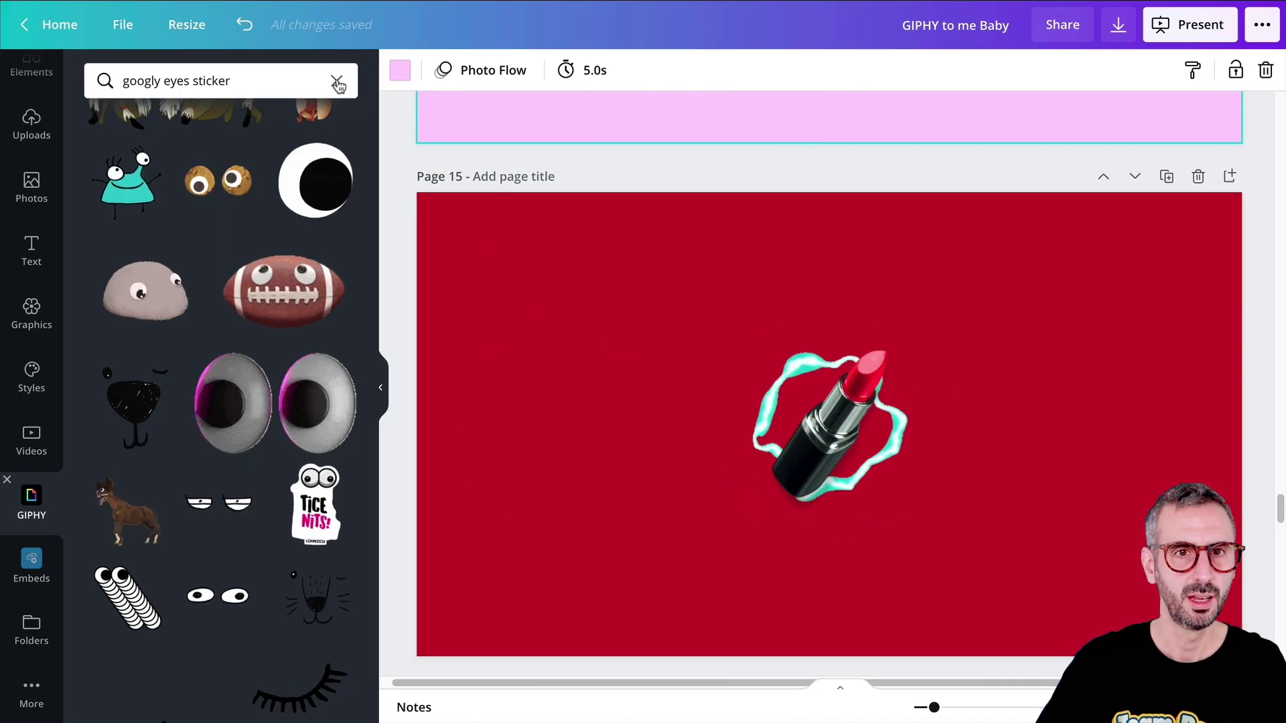
- In Canva, search the GIPHY app for the copied hashtags, repeating the search with a sticker keyword added
{"action": "left_click", "coordinate": [338, 85]}
{"action": "key", "text": "ctrl+v"}
{"action": "key", "text": "Return"}
{"action": "left_click", "coordinate": [316, 77]}
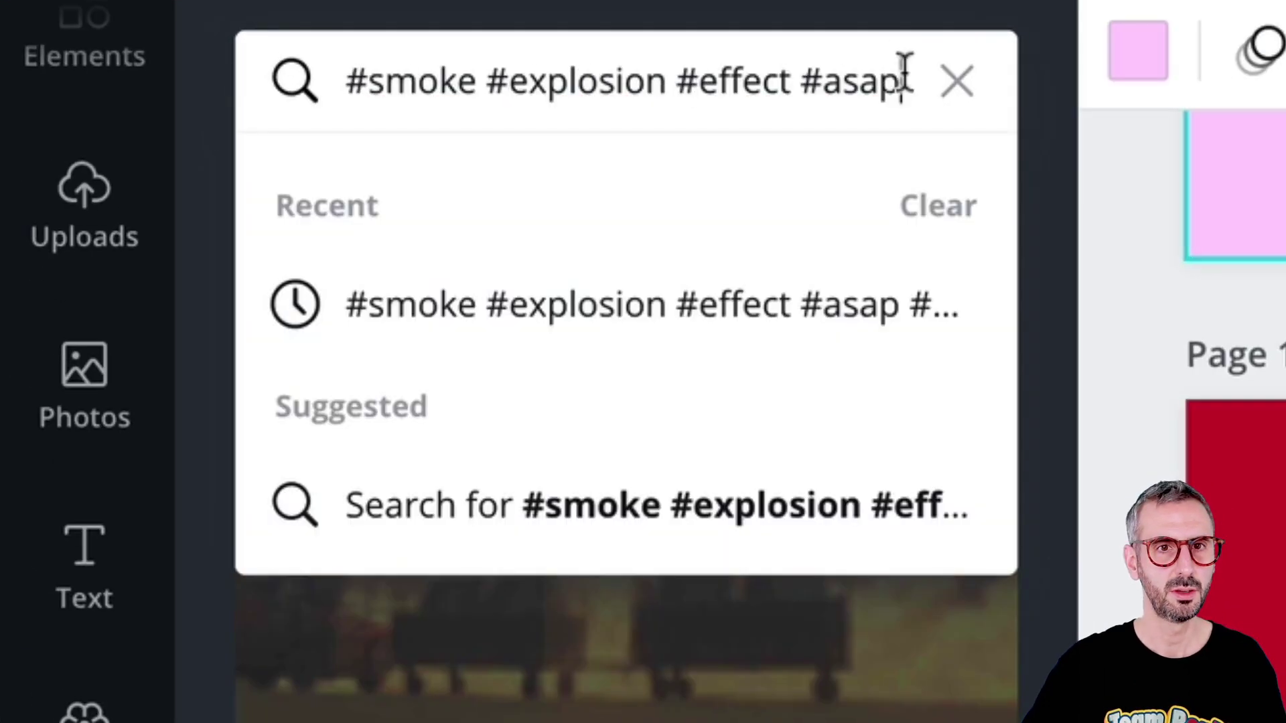
{"action": "type", "text": "+ stick"}
{"action": "key", "text": "Return"}
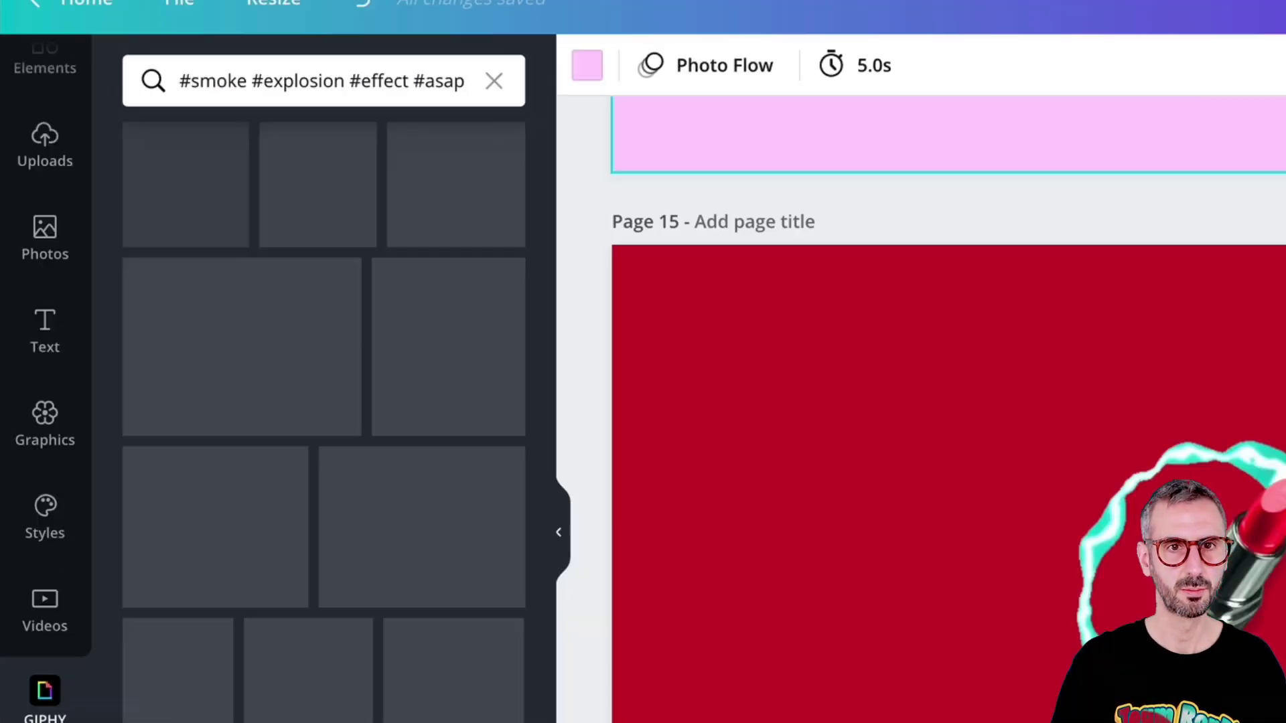
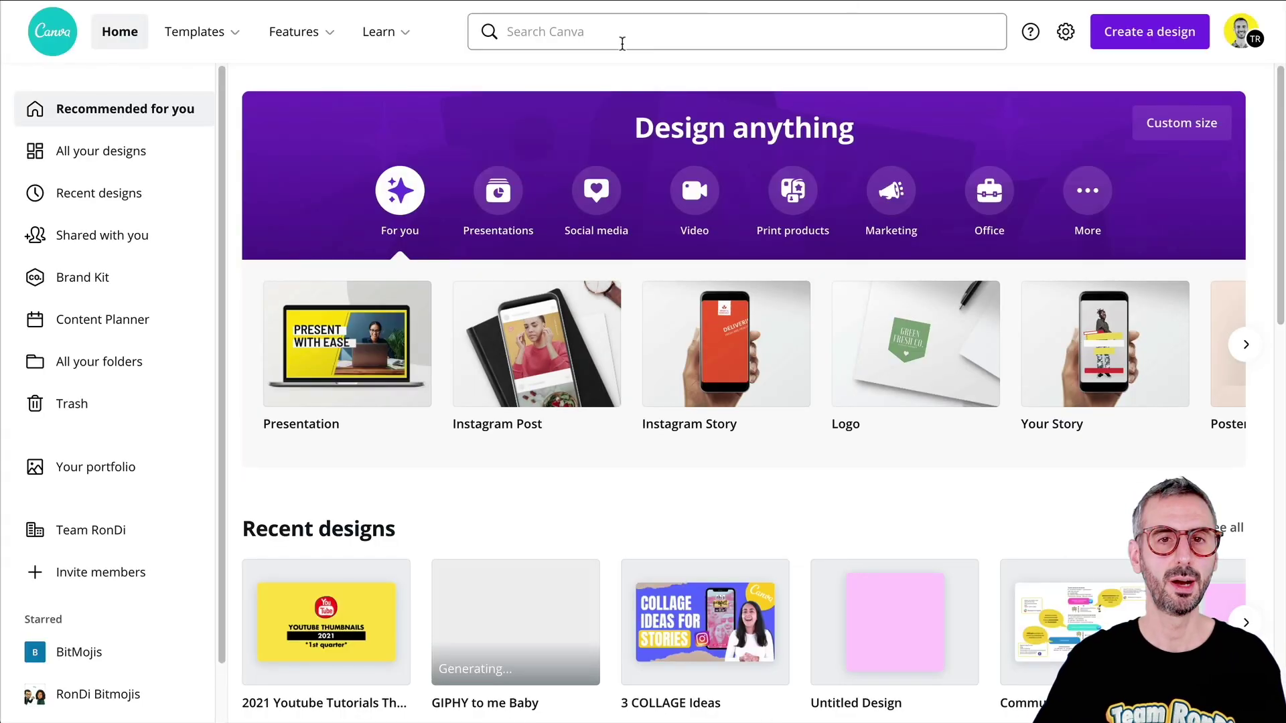
- Search Canva for "website" and create a blank Mobile-First Website design
{"action": "left_click", "coordinate": [623, 44]}
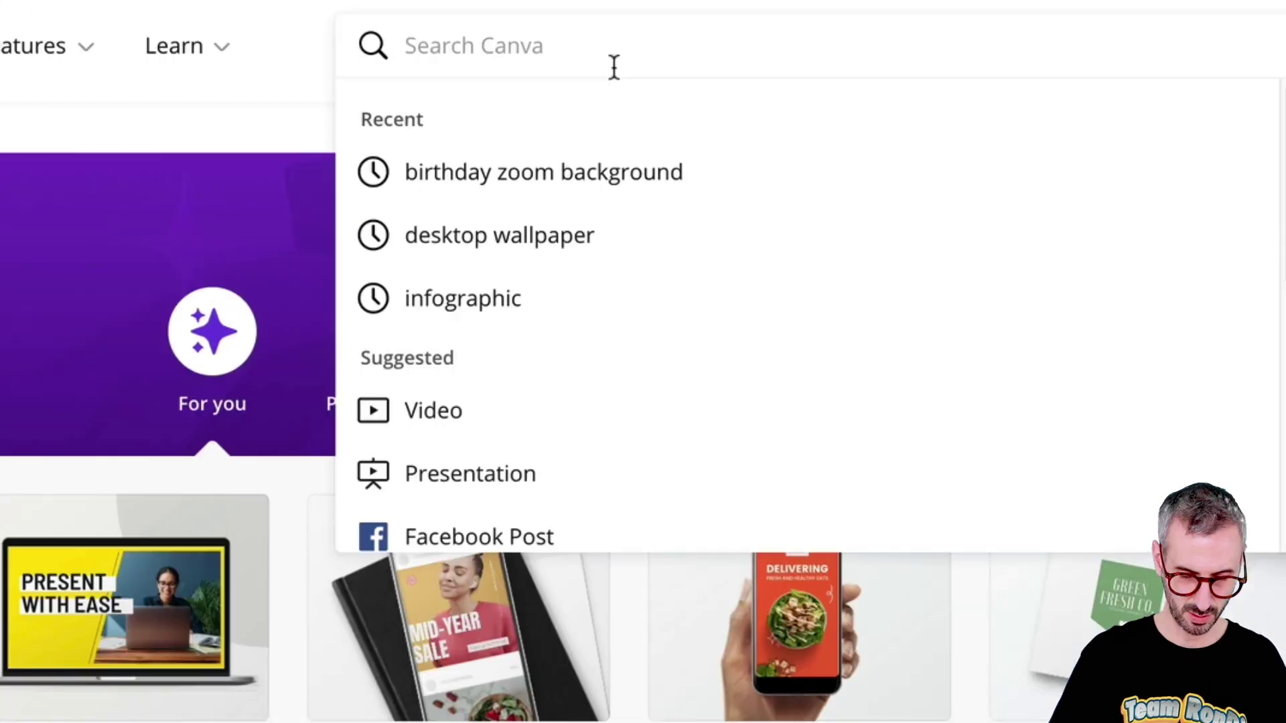
{"action": "type", "text": "website"}
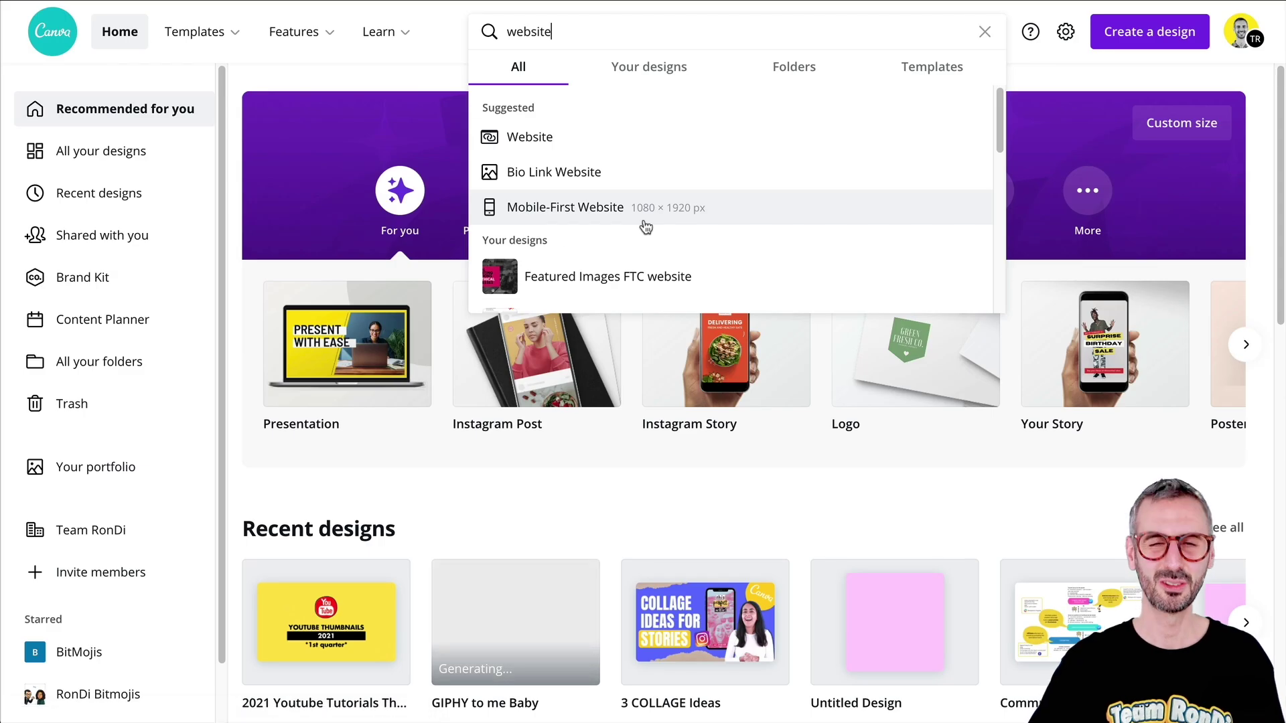
{"action": "left_click", "coordinate": [644, 222]}
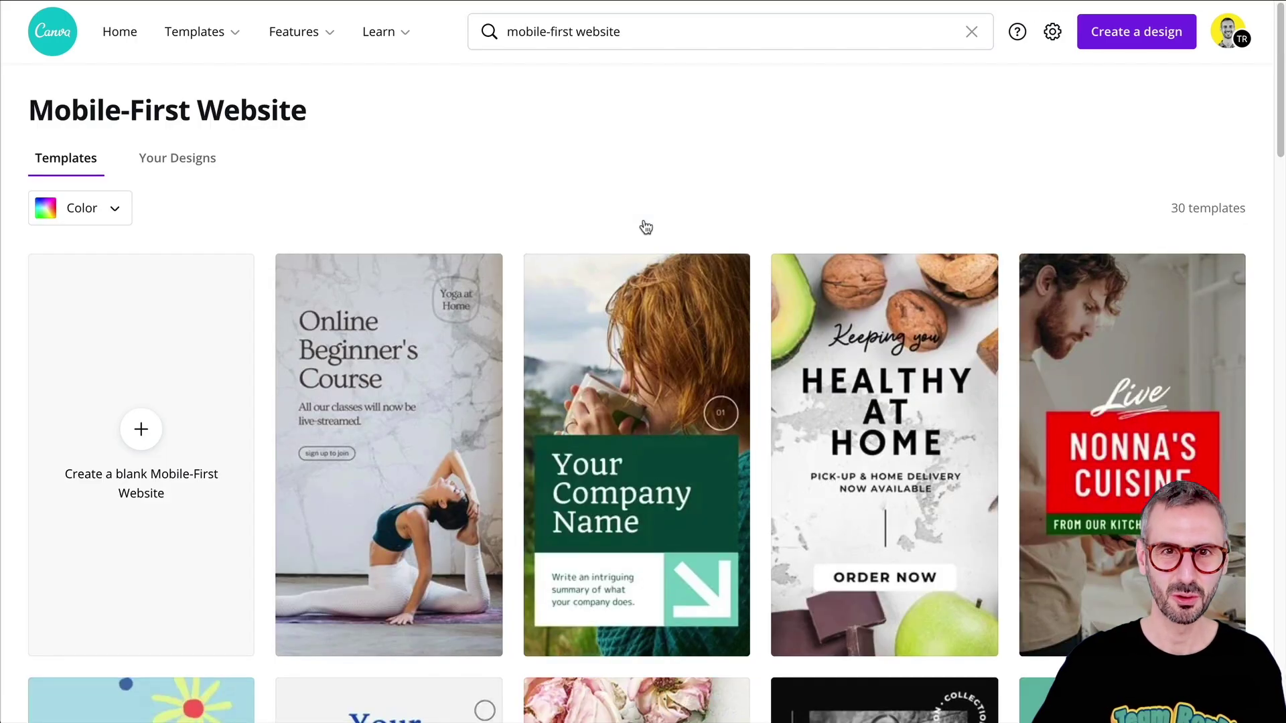
{"action": "left_click", "coordinate": [137, 429]}
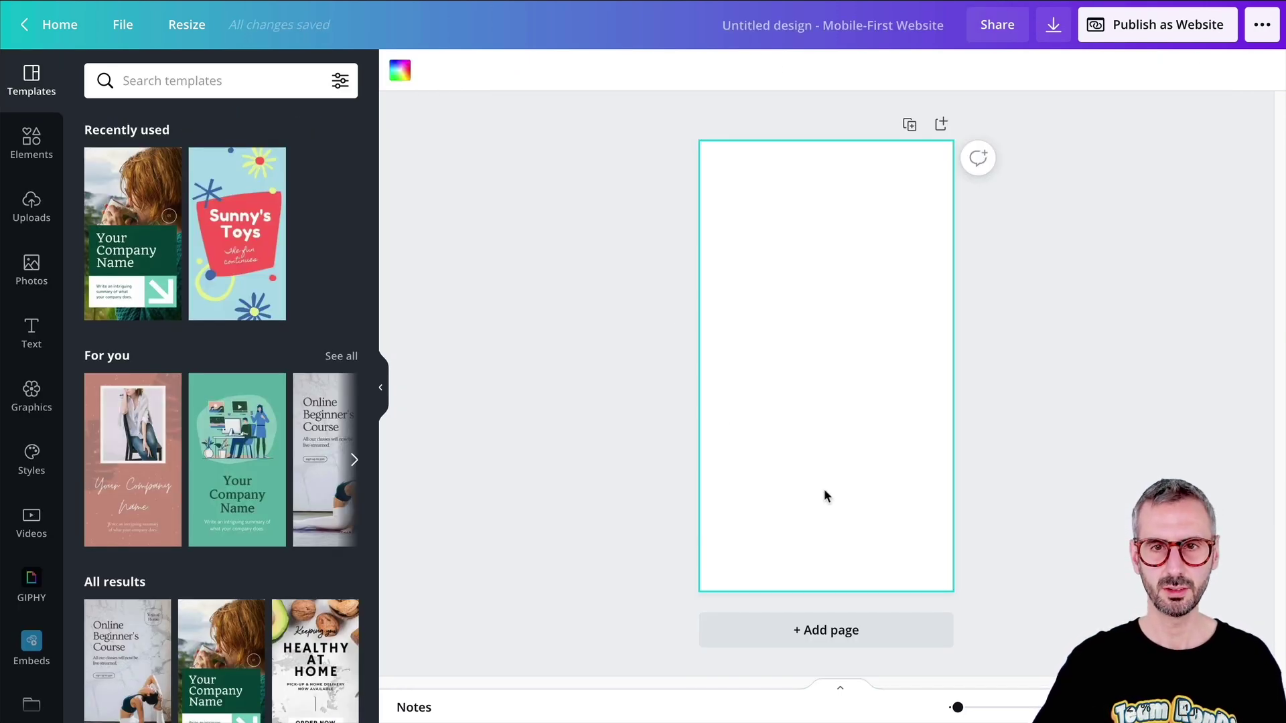
- Paste the copied banner and portrait graphics, moving the portrait to the page's lower edge and the banner near its upper edge
{"action": "key", "text": "ctrl+v"}
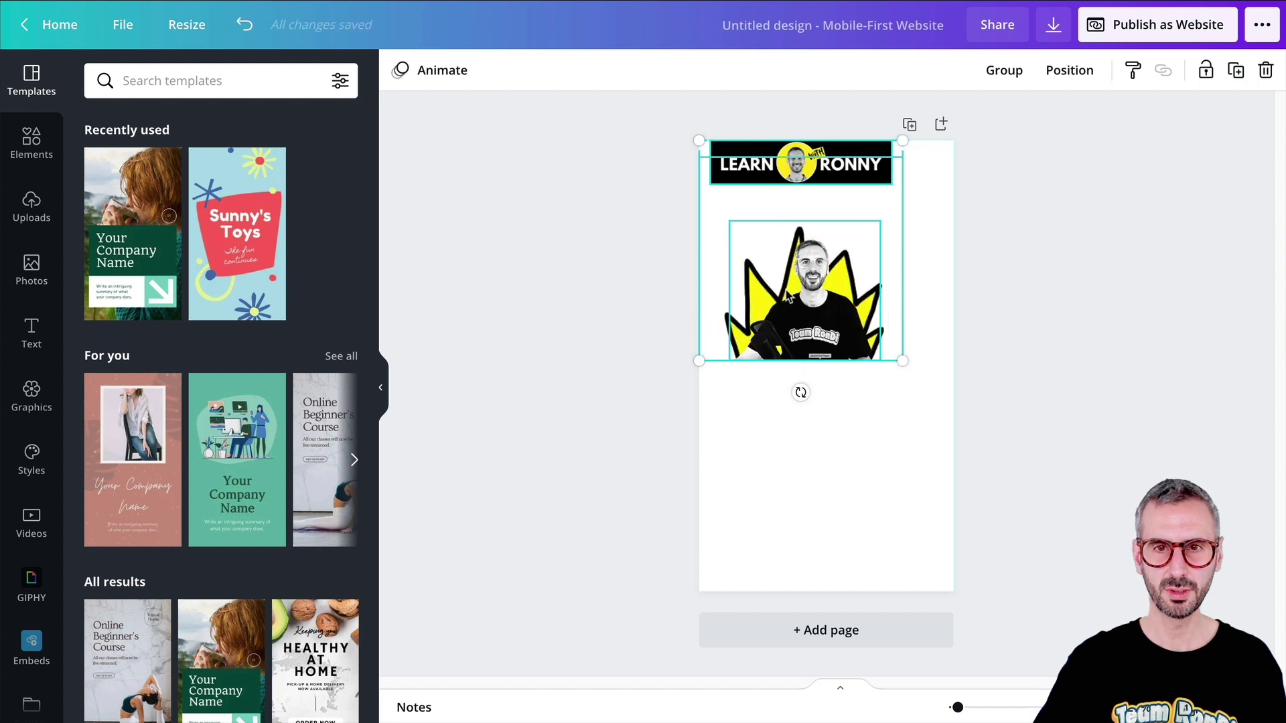
{"action": "left_click_drag", "start_coordinate": [805, 329], "coordinate": [826, 530]}
{"action": "left_click_drag", "start_coordinate": [829, 388], "coordinate": [840, 183]}
{"action": "left_click", "coordinate": [666, 232]}
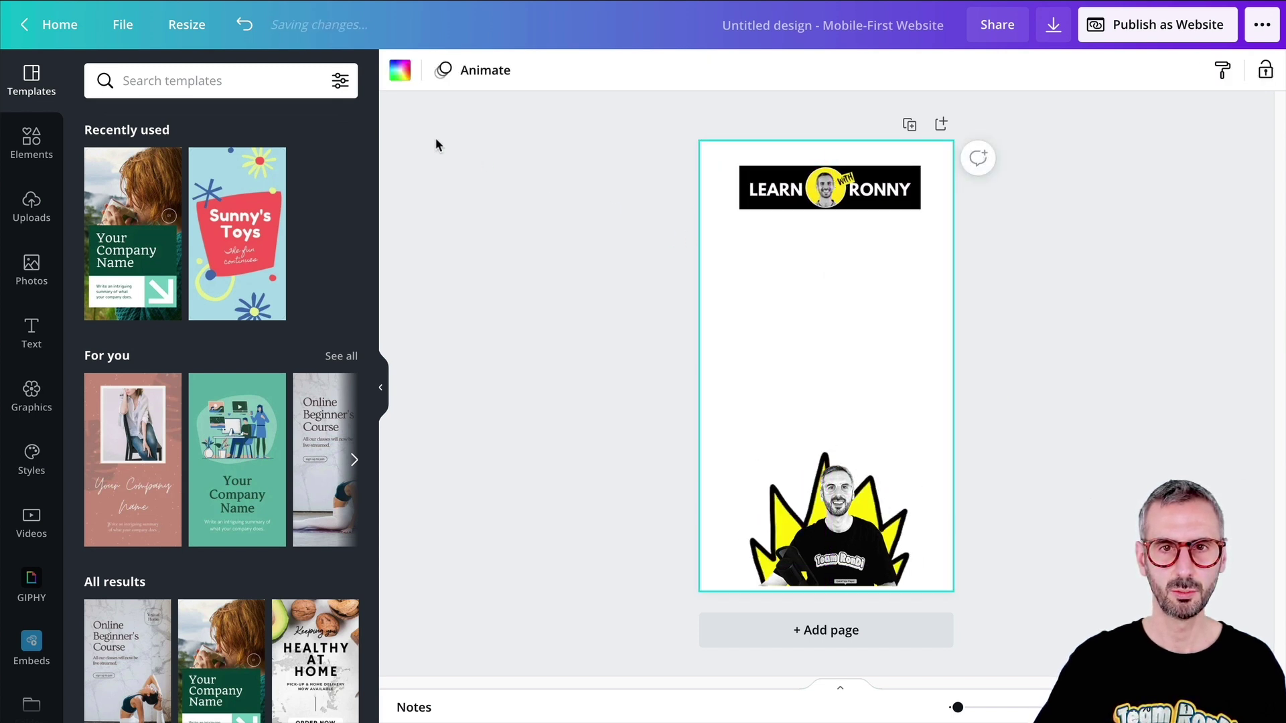
- Set the mobile website page background to the bright yellow brand accent color
{"action": "left_click", "coordinate": [399, 70]}
{"action": "left_click", "coordinate": [98, 505]}
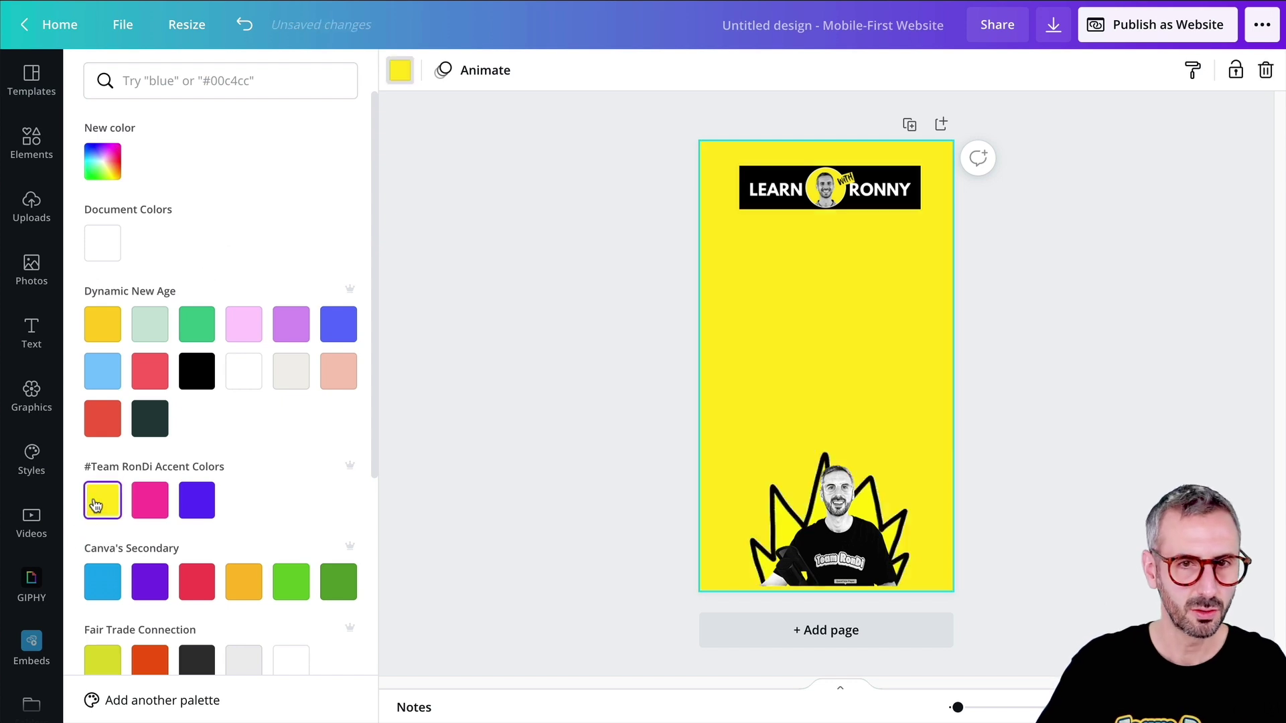
{"action": "scroll", "coordinate": [31, 393], "scroll_direction": "down", "scroll_amount": 1}
{"action": "scroll", "coordinate": [221, 402], "scroll_direction": "down", "scroll_amount": 3}
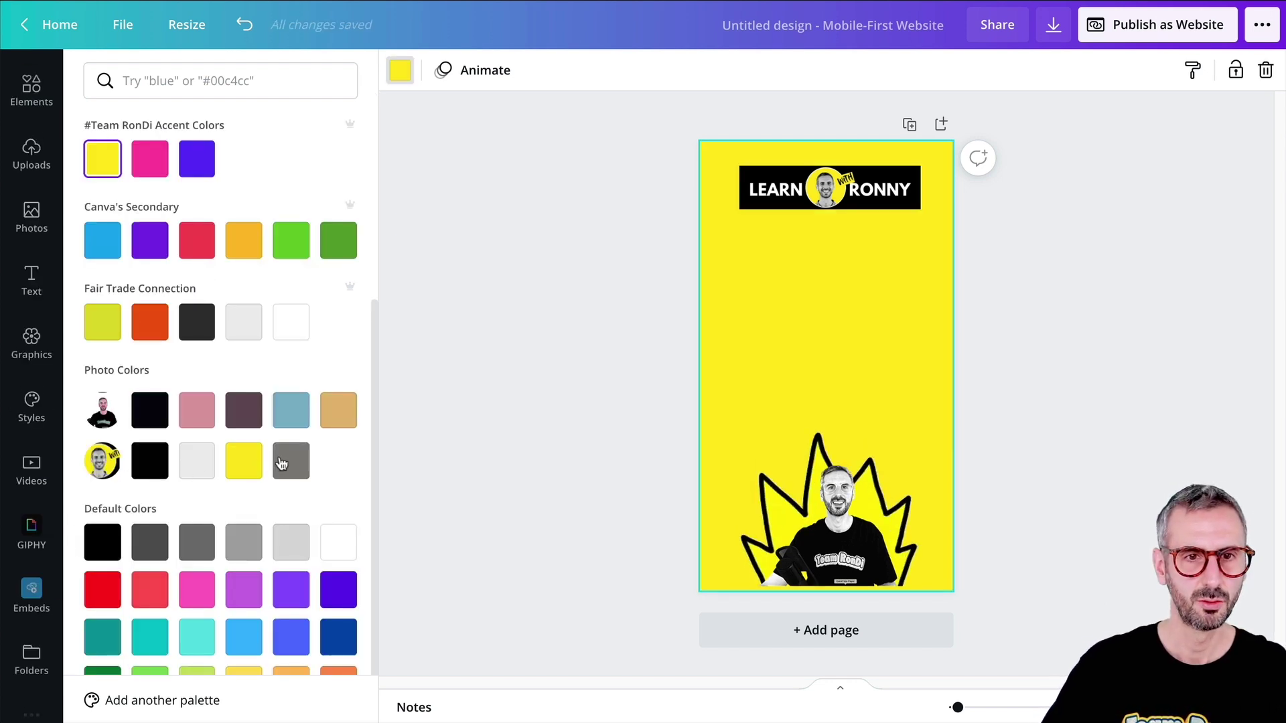
{"action": "left_click", "coordinate": [521, 417]}
- Enlarge the portrait and its spiky burst together to fill the lower half of the page, and shift the banner slightly down
{"action": "left_click_drag", "start_coordinate": [608, 479], "coordinate": [743, 509]}
{"action": "left_click_drag", "start_coordinate": [926, 381], "coordinate": [1027, 278]}
{"action": "left_click_drag", "start_coordinate": [871, 509], "coordinate": [836, 517]}
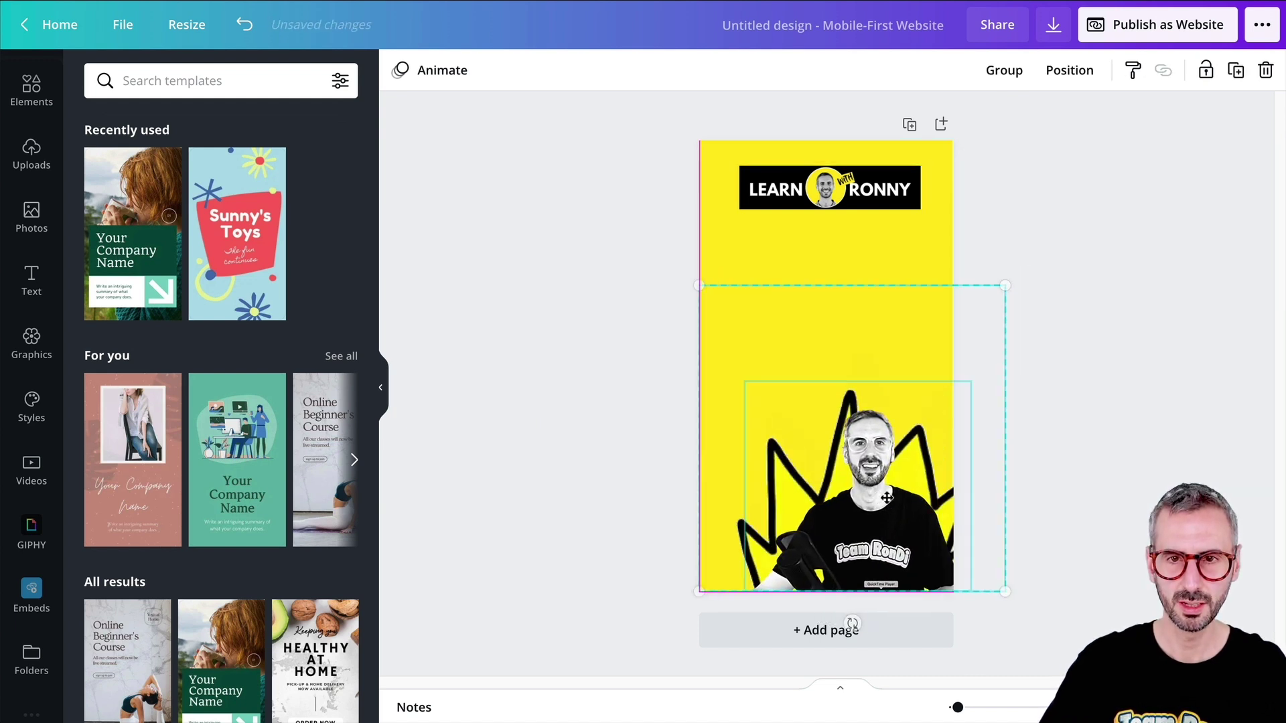
{"action": "key", "text": "Escape"}
{"action": "left_click_drag", "start_coordinate": [808, 185], "coordinate": [811, 213]}
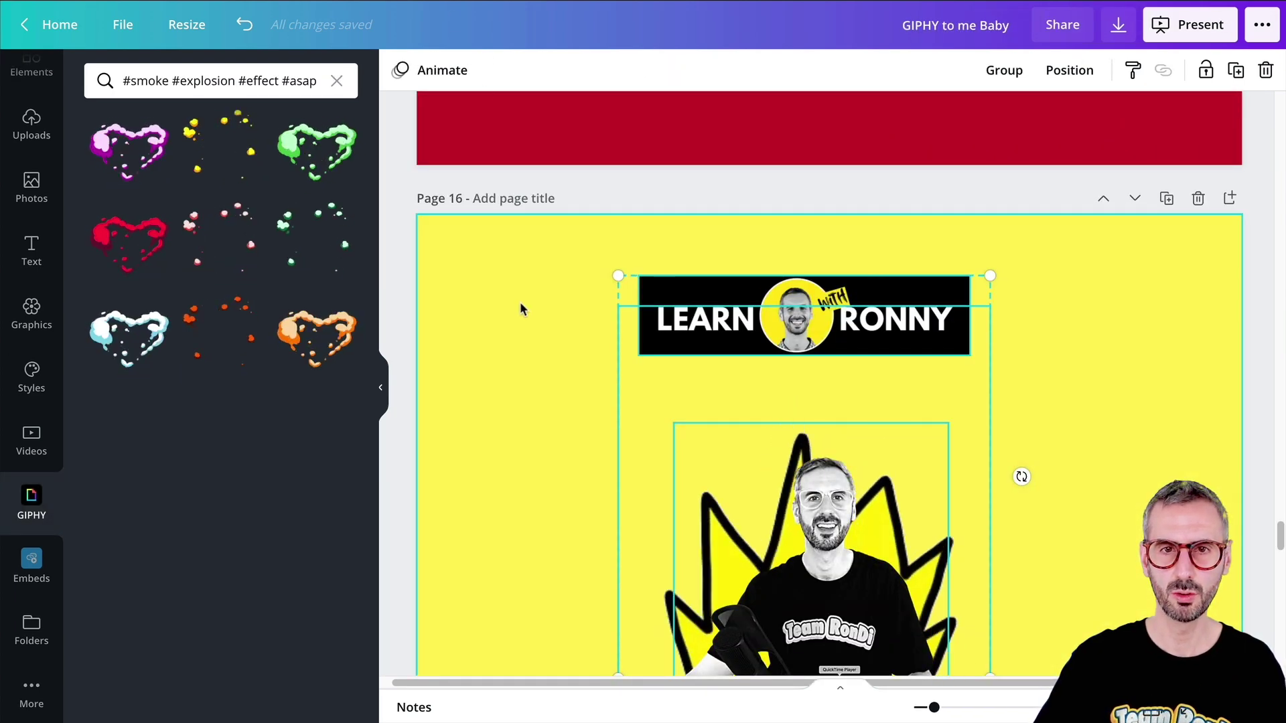
- From the GIPHY to me Baby presentation, make a resized copy in the Mobile-First Website format
{"action": "left_click", "coordinate": [521, 305]}
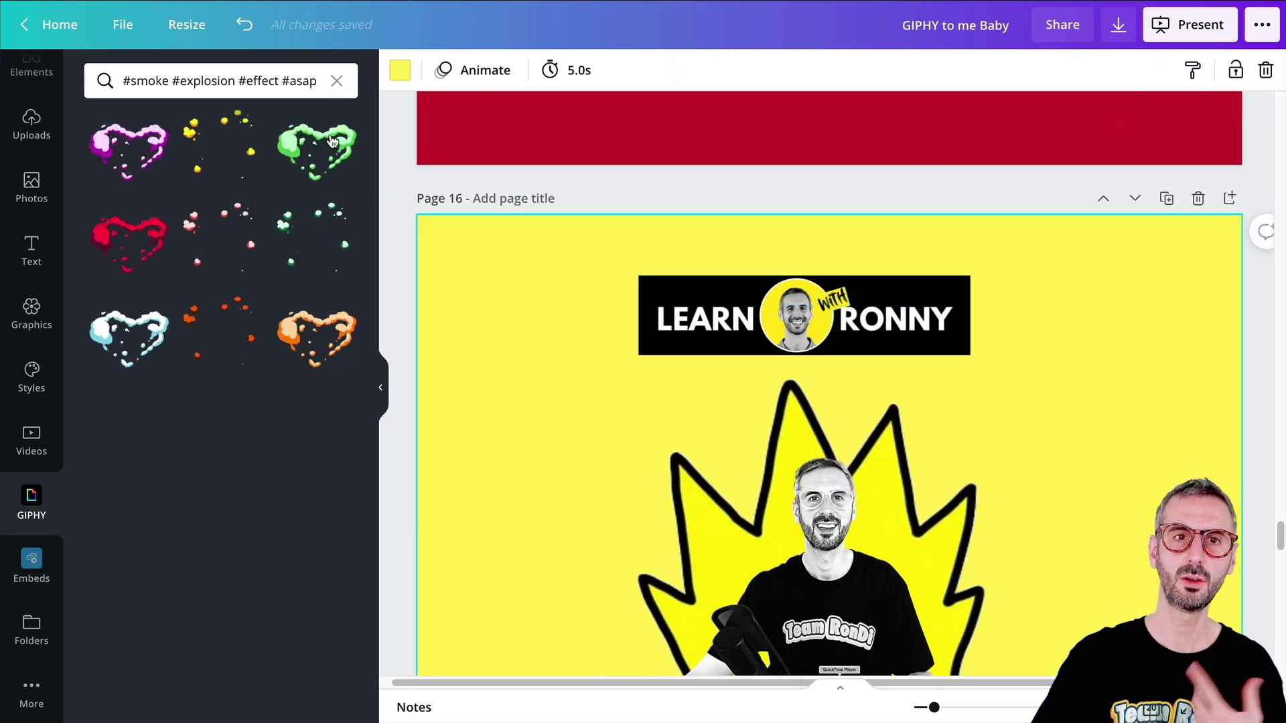
{"action": "left_click", "coordinate": [180, 30]}
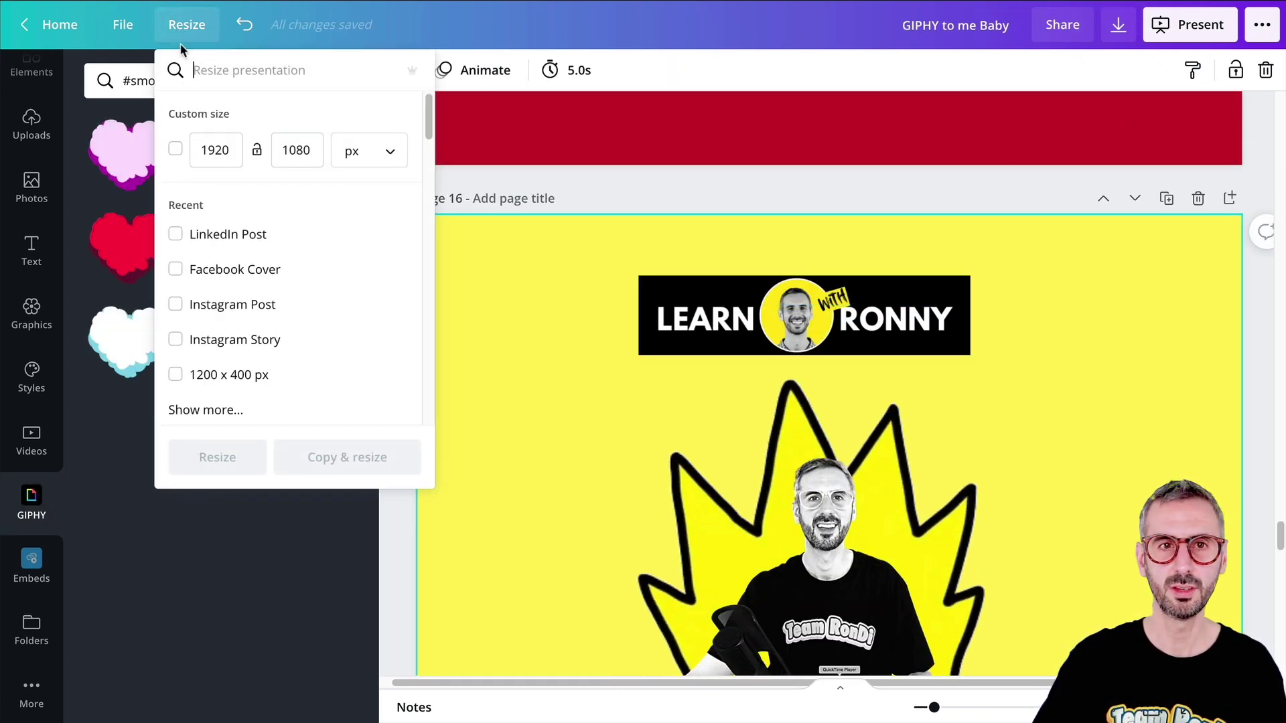
{"action": "type", "text": "mobile first"}
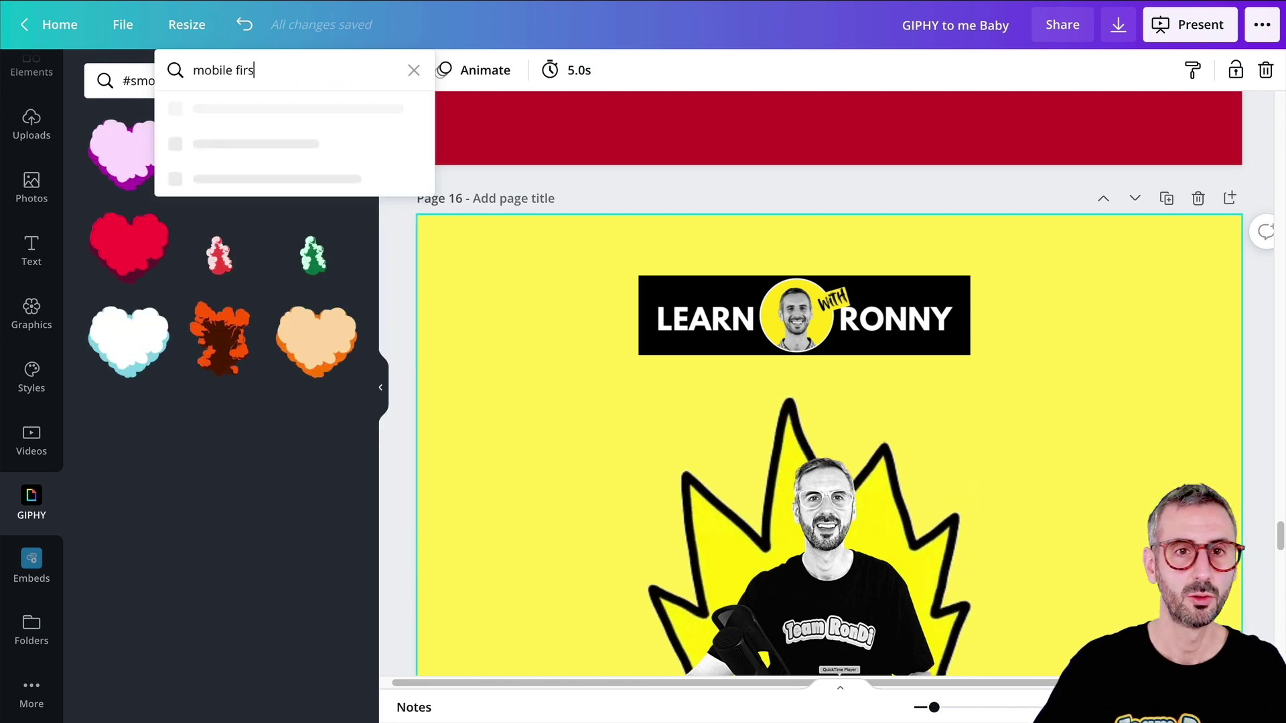
{"action": "left_click", "coordinate": [273, 153]}
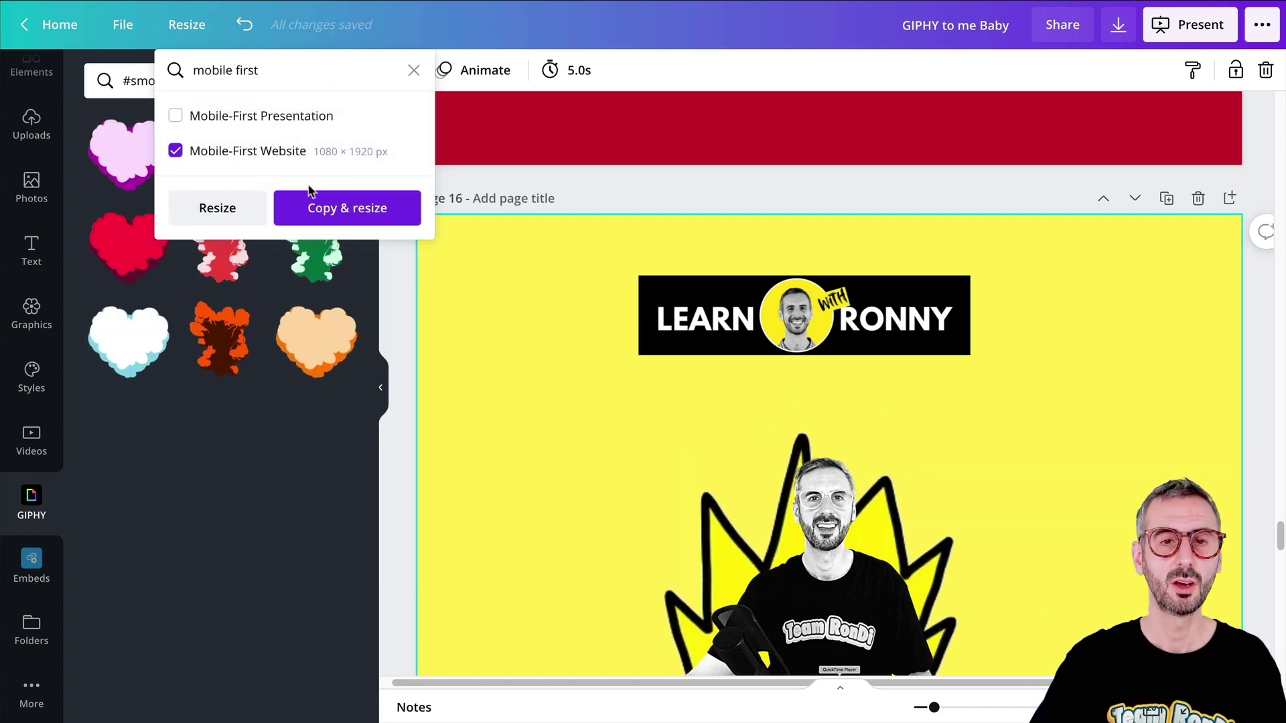
{"action": "left_click", "coordinate": [348, 209]}
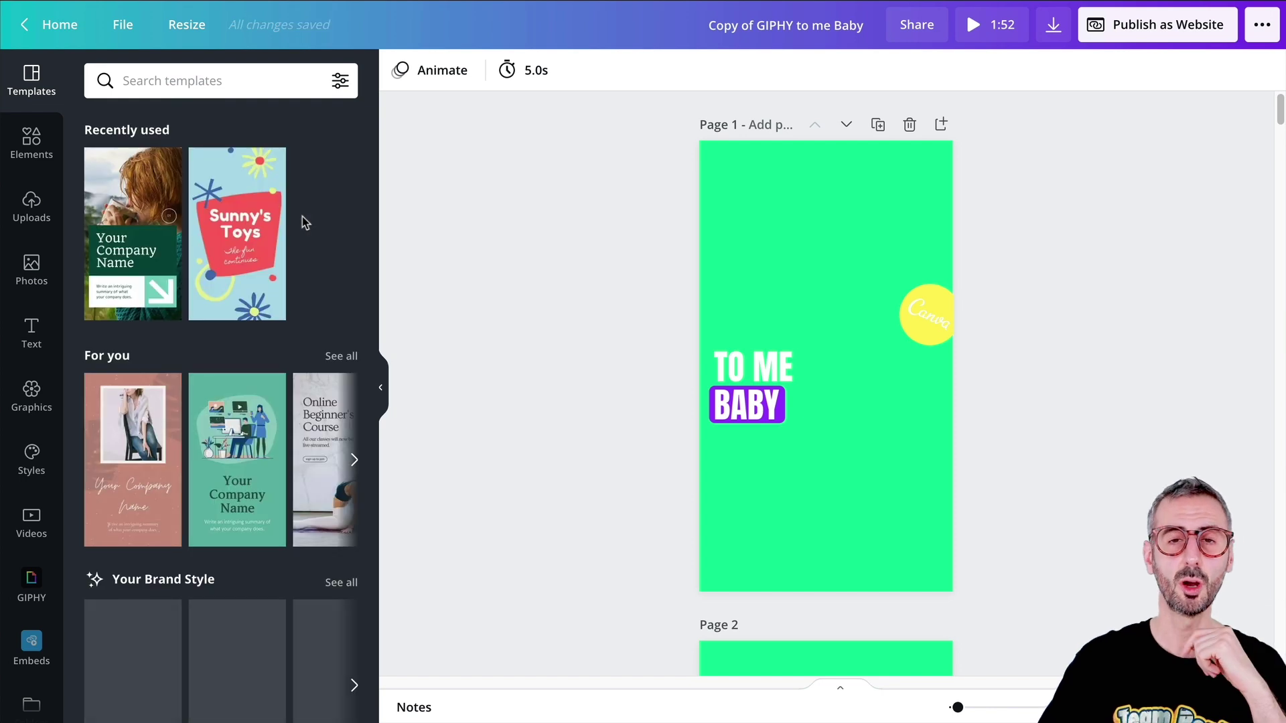
- In the resized copy, go past page 13, select the portrait graphics together, enlarge them and move them lower on the page
{"action": "scroll", "coordinate": [851, 238], "scroll_direction": "down", "scroll_amount": 20}
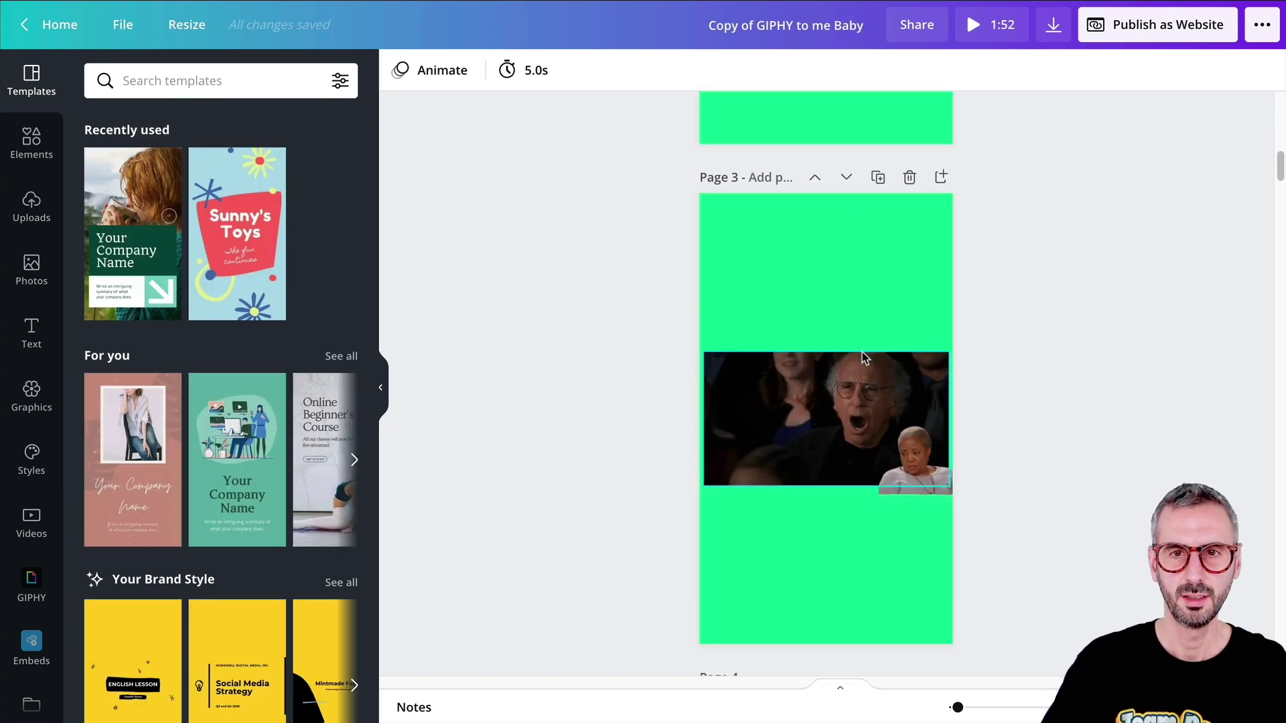
{"action": "scroll", "coordinate": [862, 353], "scroll_direction": "down", "scroll_amount": 20}
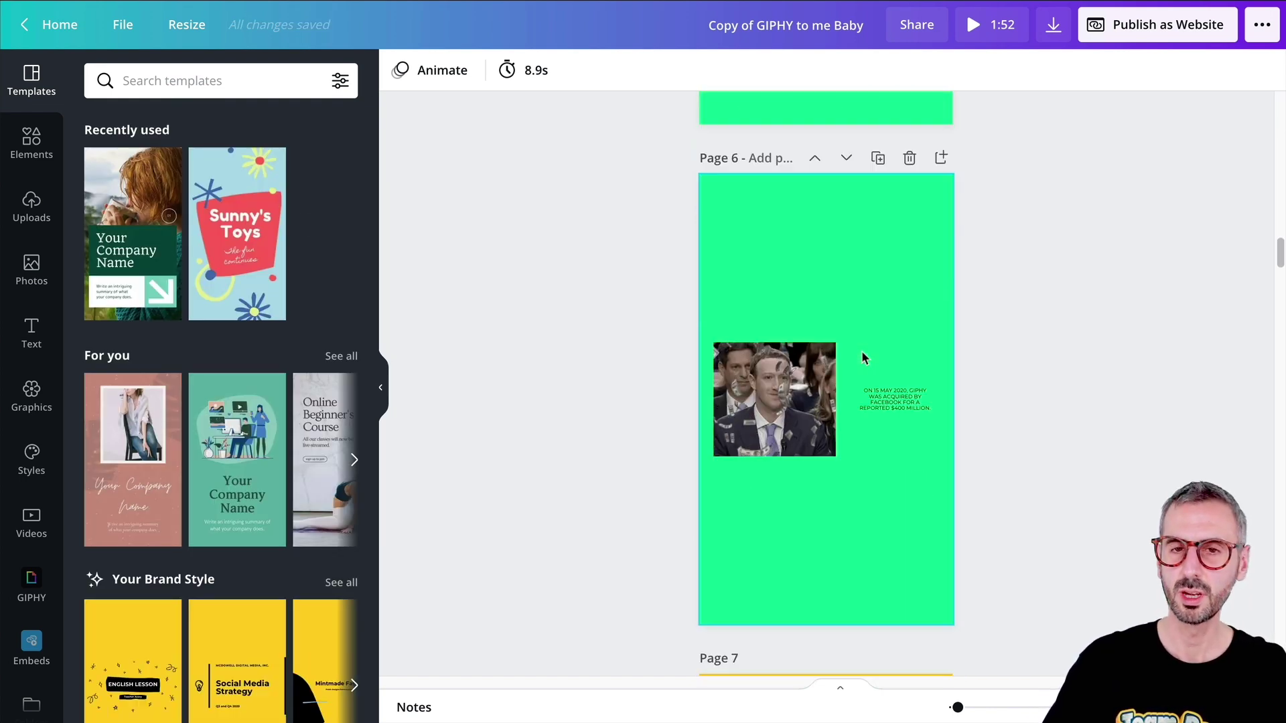
{"action": "scroll", "coordinate": [862, 358], "scroll_direction": "down", "scroll_amount": 20}
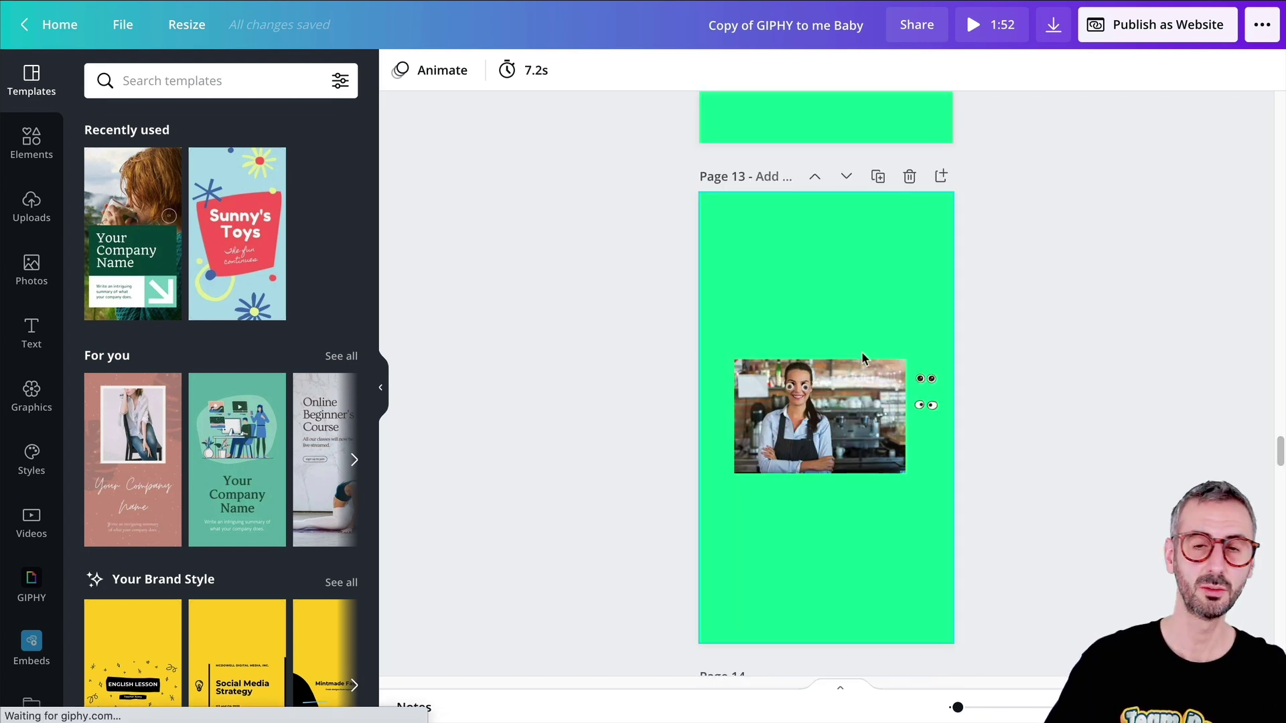
{"action": "scroll", "coordinate": [862, 359], "scroll_direction": "down", "scroll_amount": 8}
{"action": "left_click_drag", "start_coordinate": [522, 295], "coordinate": [882, 515]}
{"action": "left_click_drag", "start_coordinate": [875, 380], "coordinate": [1001, 230]}
{"action": "left_click_drag", "start_coordinate": [884, 533], "coordinate": [819, 614]}
- Select the banner elements together and move them higher on the page
{"action": "left_click_drag", "start_coordinate": [490, 353], "coordinate": [941, 426]}
{"action": "left_click", "coordinate": [605, 289]}
{"action": "left_click_drag", "start_coordinate": [488, 315], "coordinate": [762, 395]}
{"action": "left_click_drag", "start_coordinate": [791, 408], "coordinate": [794, 288]}
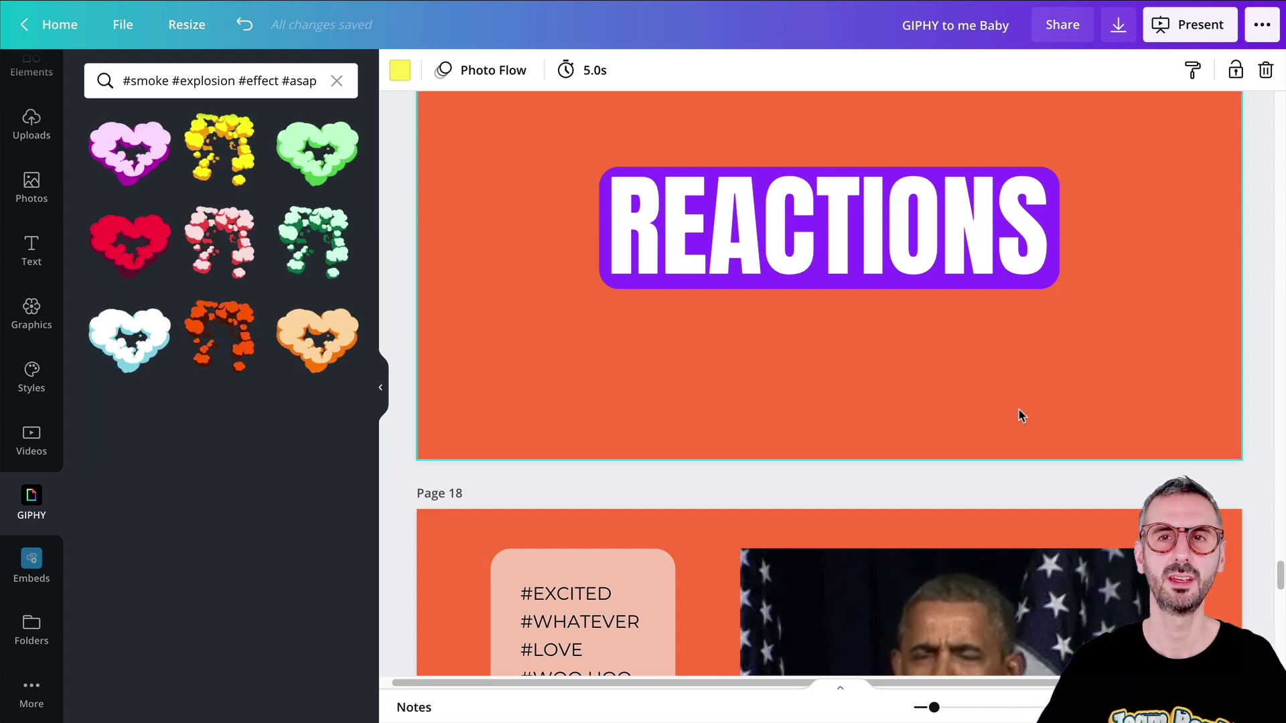
- Search the GIPHY app for #shrug from the page 18 hashtag list and try placing the GIF of the man in a blue sweater
{"action": "scroll", "coordinate": [1018, 410], "scroll_direction": "down", "scroll_amount": 5}
{"action": "scroll", "coordinate": [1018, 428], "scroll_direction": "down", "scroll_amount": 8}
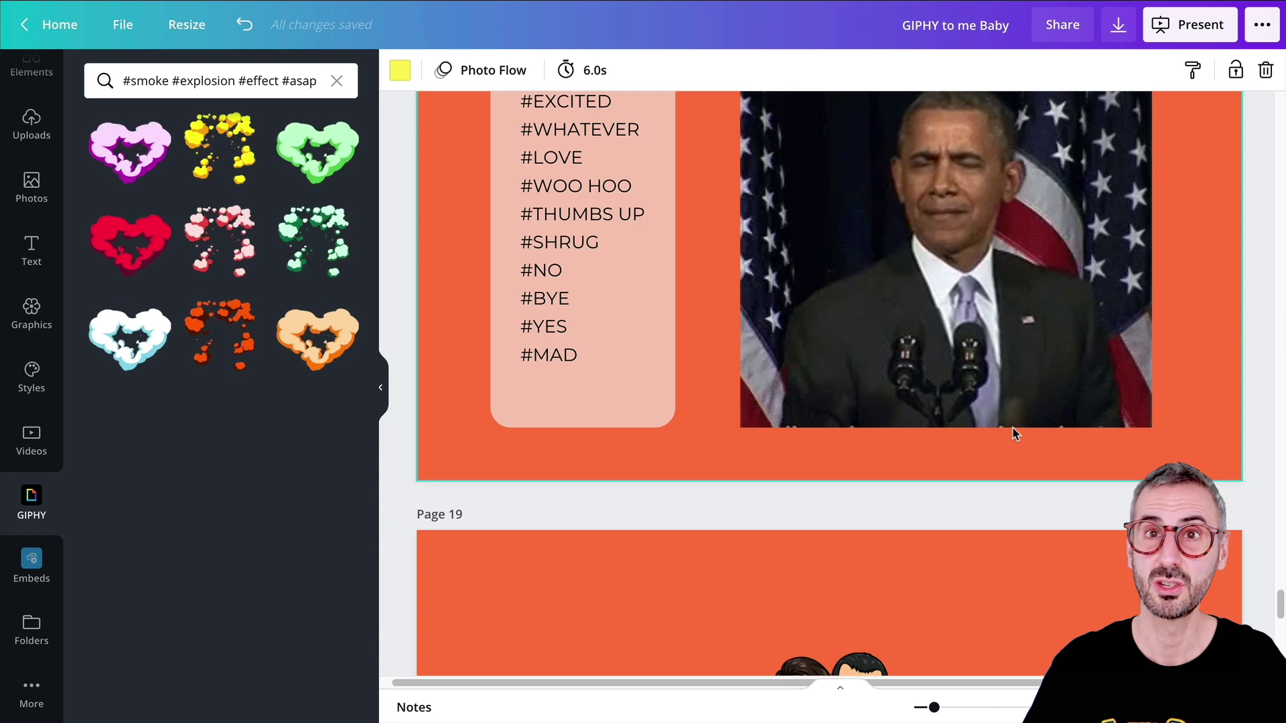
{"action": "scroll", "coordinate": [1014, 434], "scroll_direction": "up", "scroll_amount": 3}
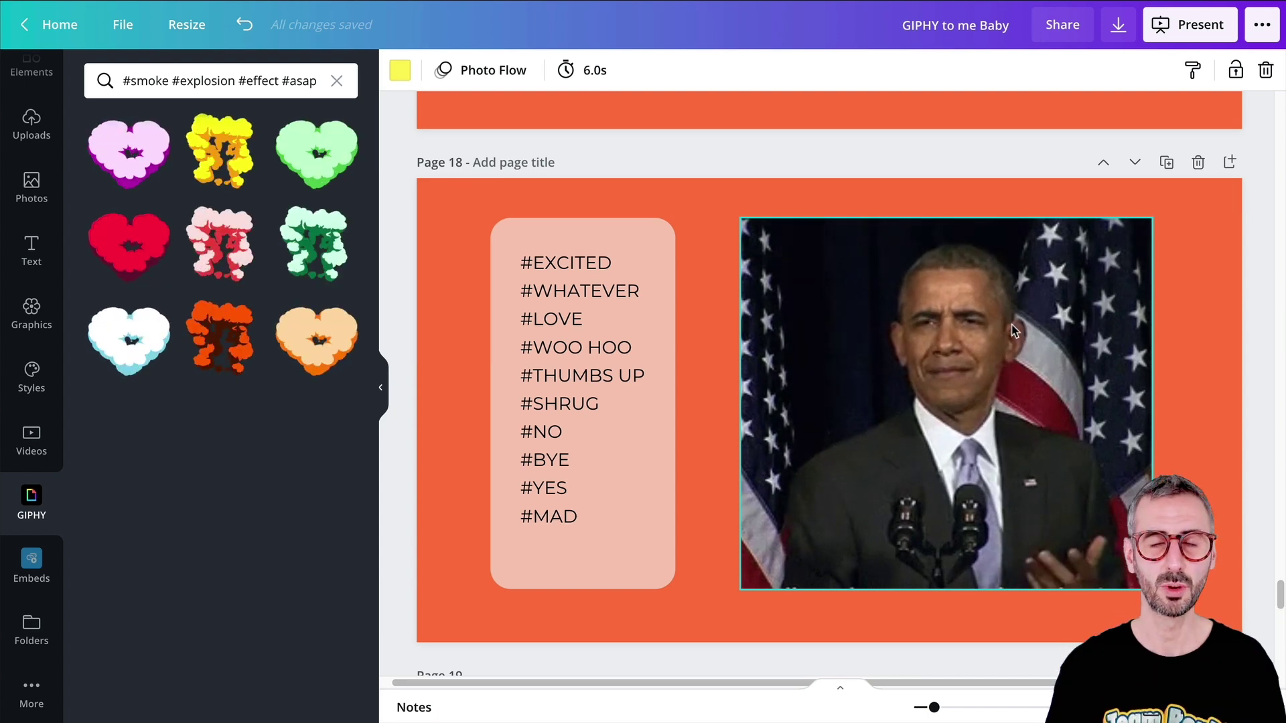
{"action": "left_click", "coordinate": [596, 333]}
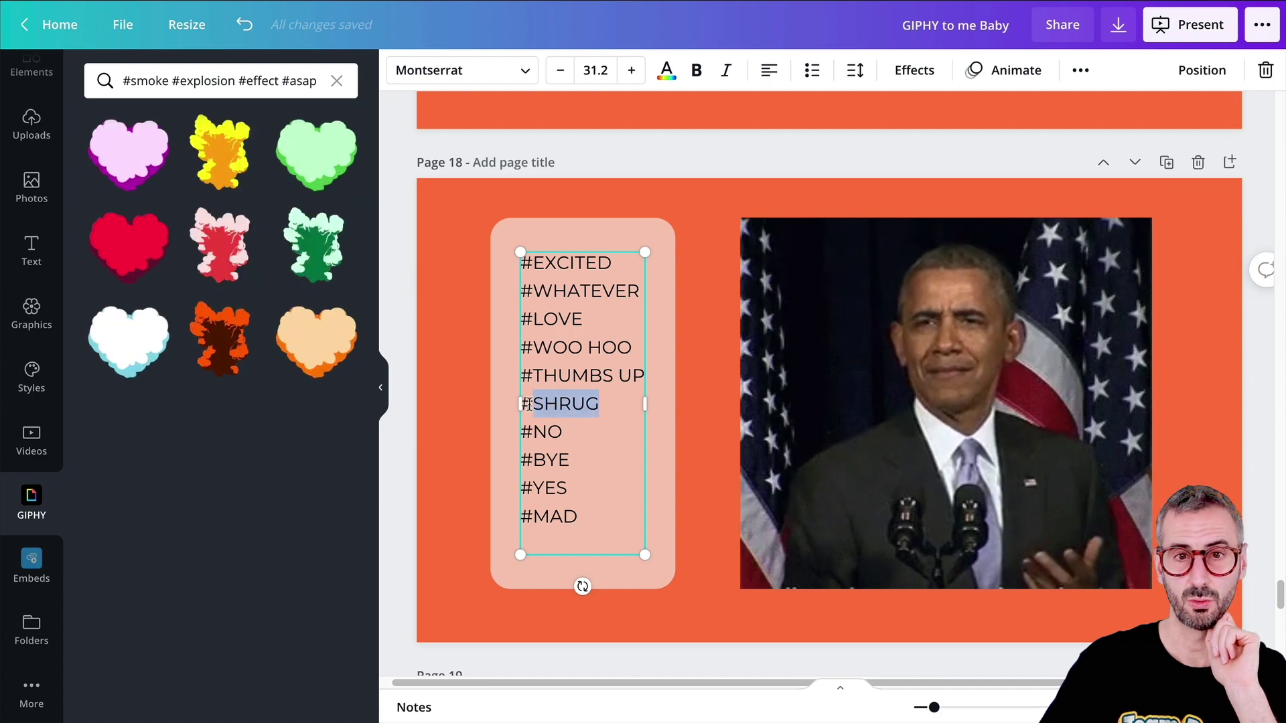
{"action": "left_click", "coordinate": [337, 81]}
{"action": "type", "text": "#shrug"}
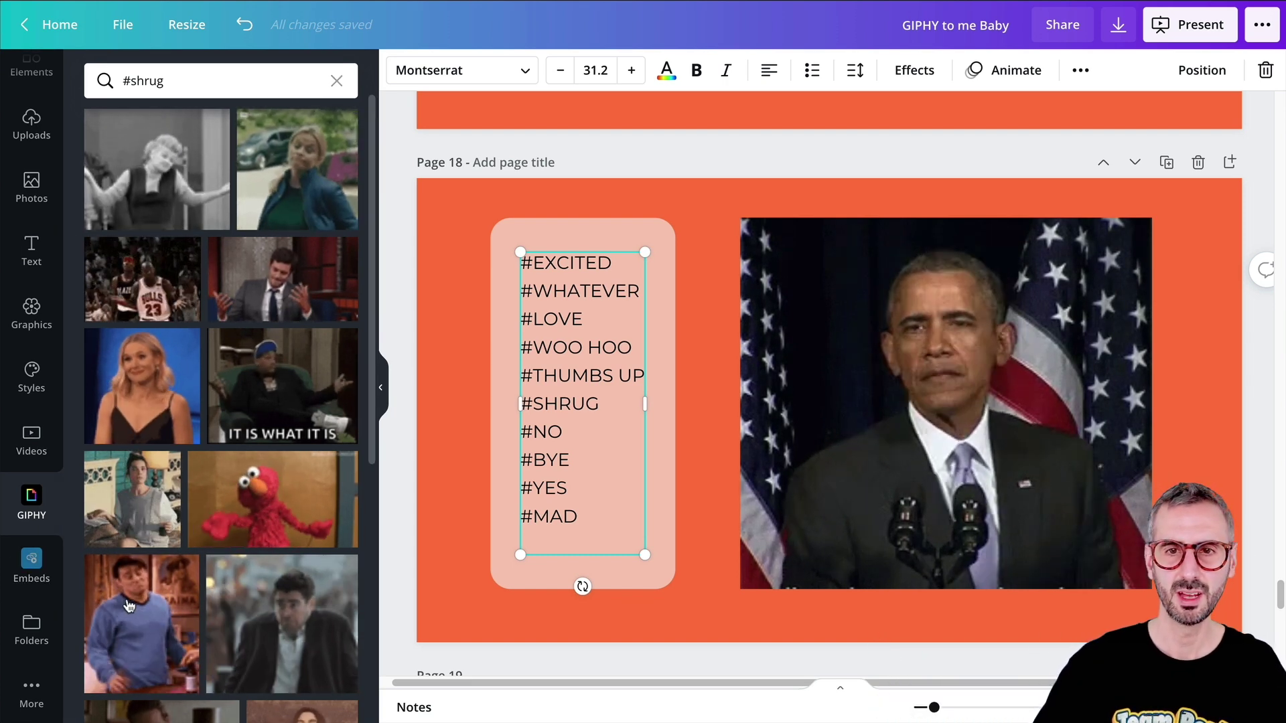
{"action": "left_click_drag", "start_coordinate": [129, 606], "coordinate": [633, 424]}
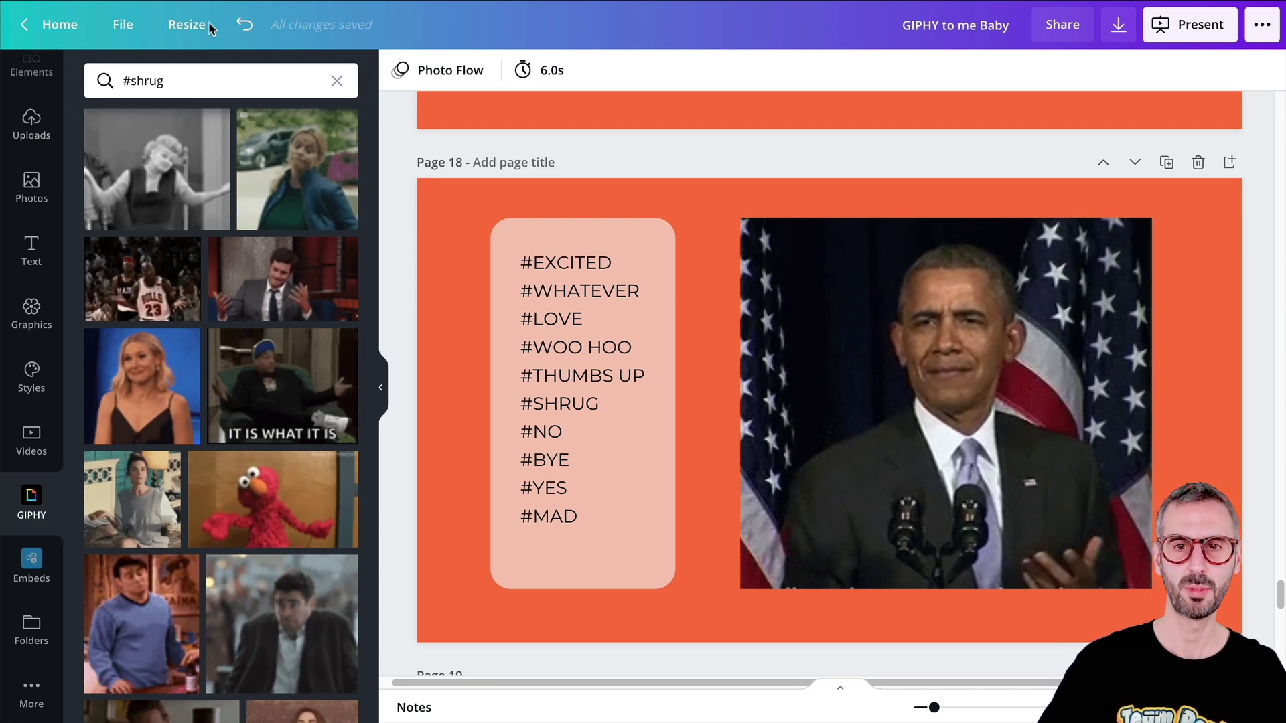
- On page 19, nudge the clapping man GIF slightly up to fit over the pink shape below the 55K SUBS text
{"action": "scroll", "coordinate": [948, 460], "scroll_direction": "down", "scroll_amount": 10}
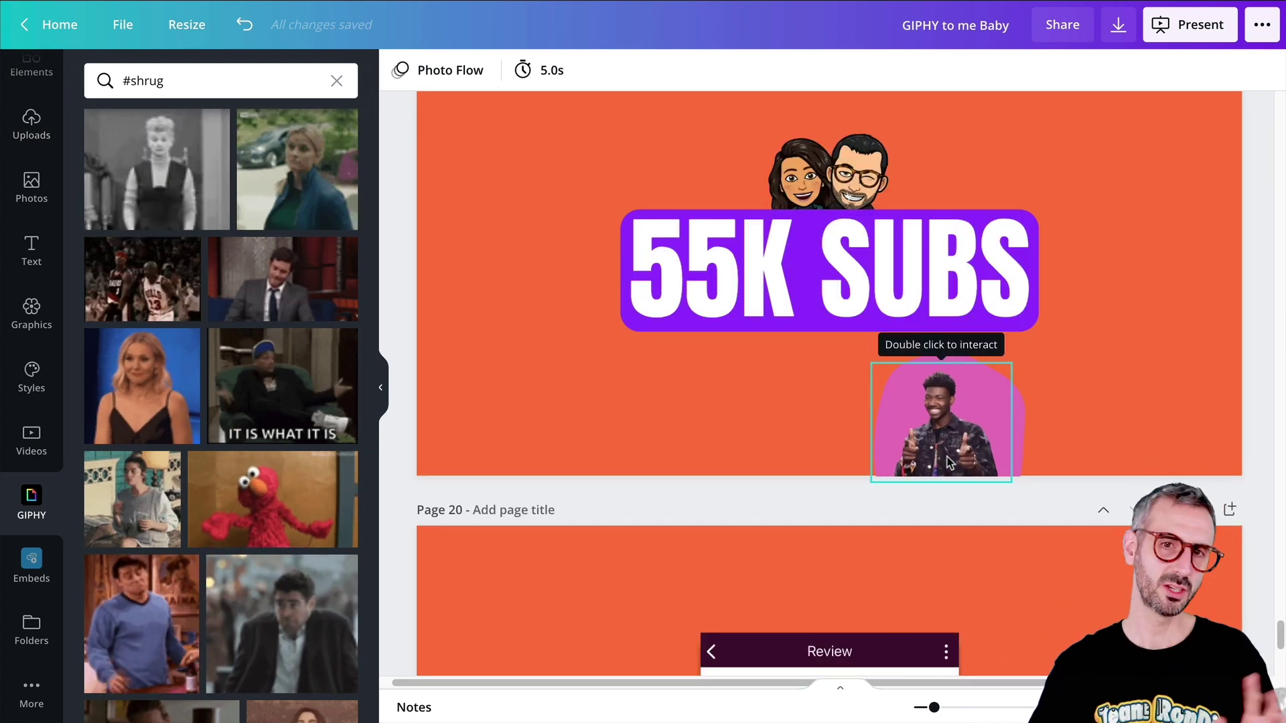
{"action": "scroll", "coordinate": [1048, 357], "scroll_direction": "up", "scroll_amount": 5}
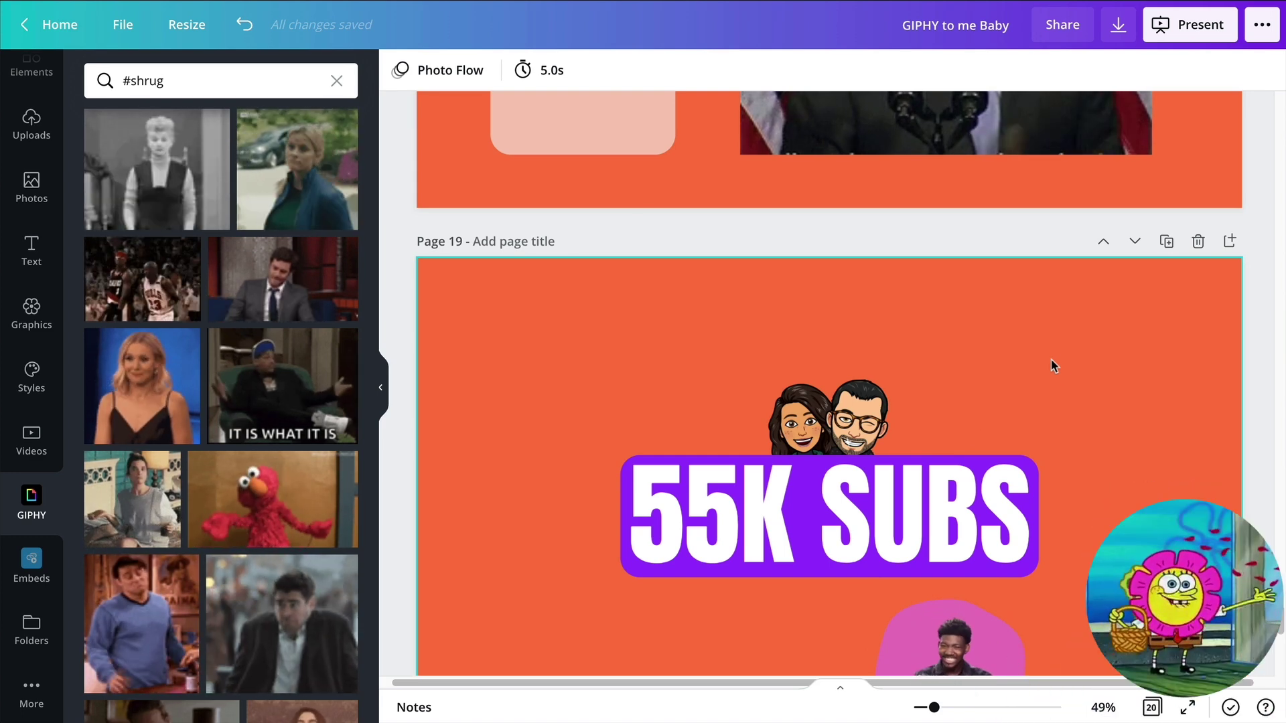
{"action": "scroll", "coordinate": [1120, 408], "scroll_direction": "down", "scroll_amount": 2}
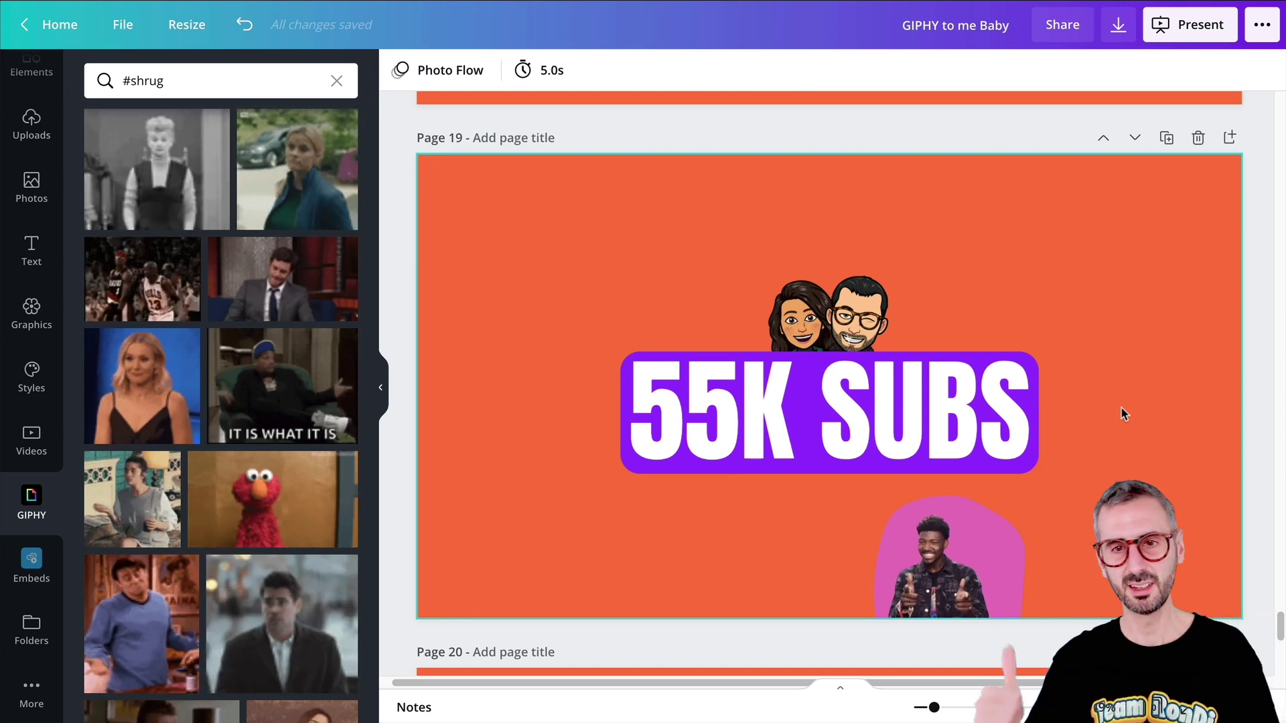
{"action": "left_click_drag", "start_coordinate": [929, 576], "coordinate": [945, 552]}
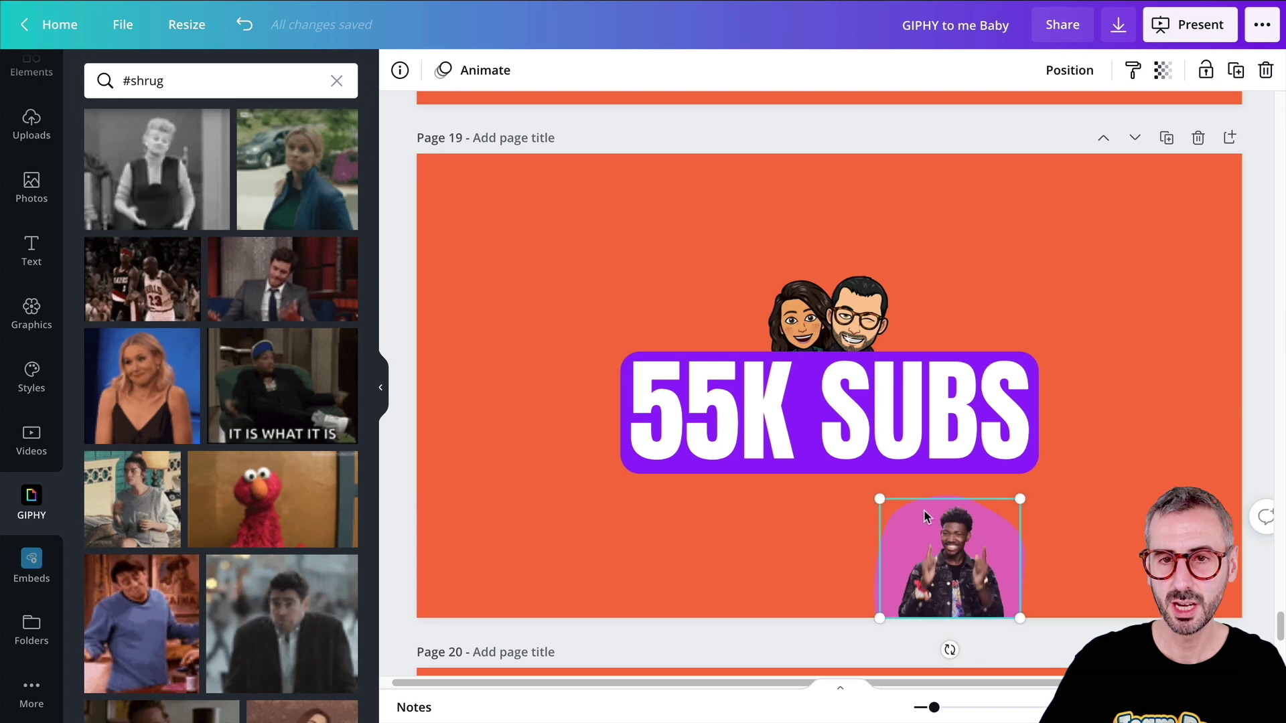